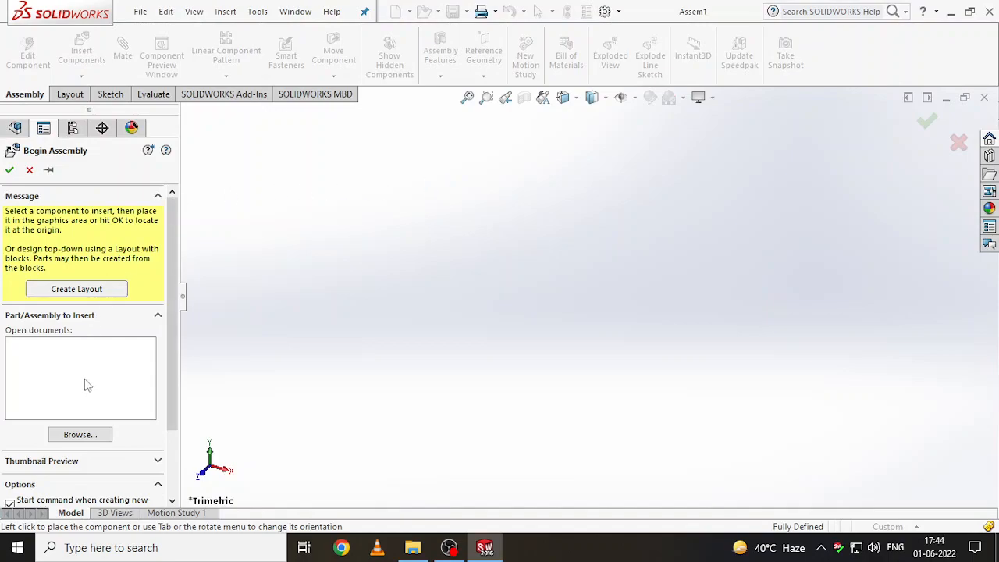
Load the BASE, BOLT M-8, BUSH and TOP parts for insertion and place the BASE in the assembly
left_click(78, 435)
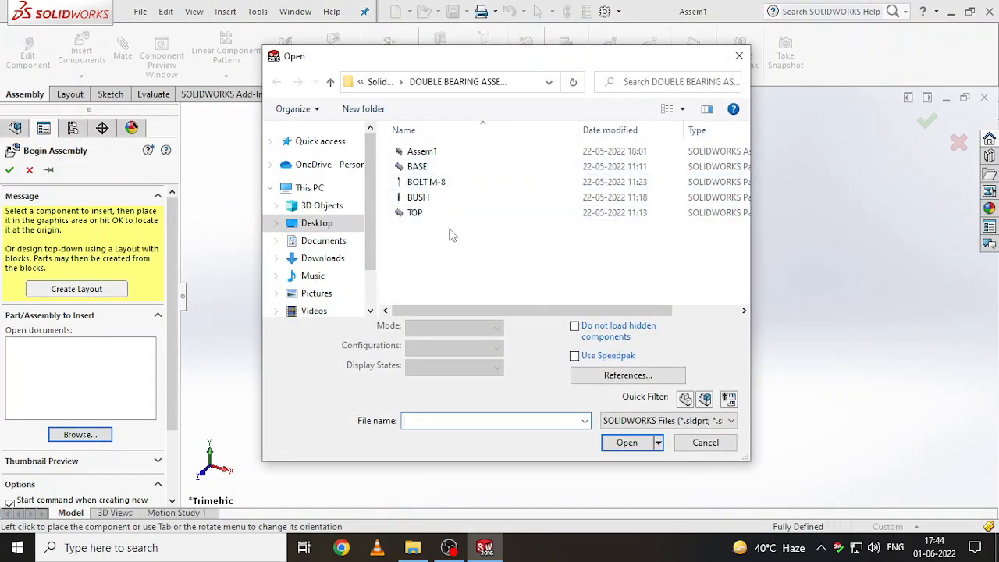
left_click_drag(446, 228, 448, 170)
left_click(628, 443)
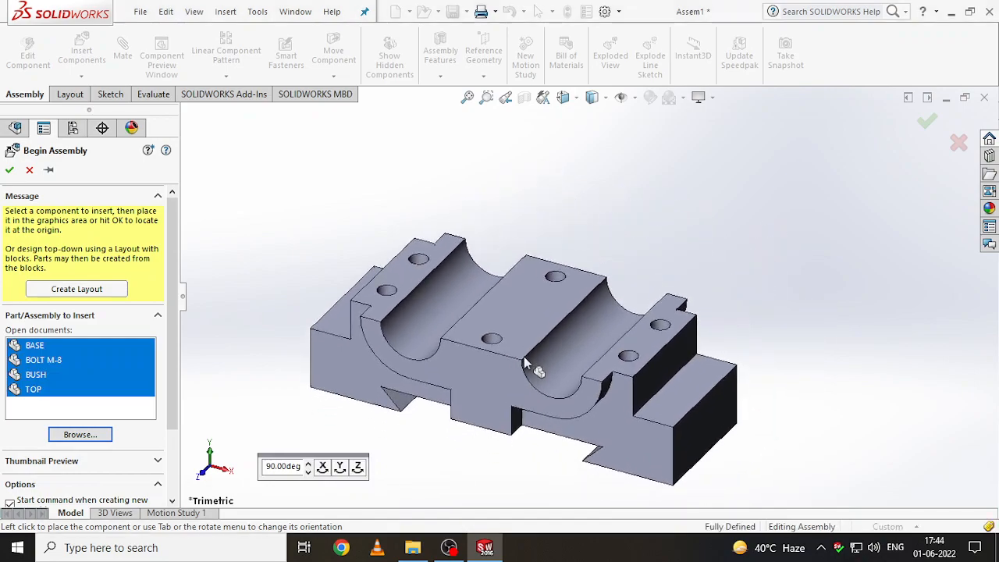
left_click(524, 356)
scroll(589, 265, "up", 3)
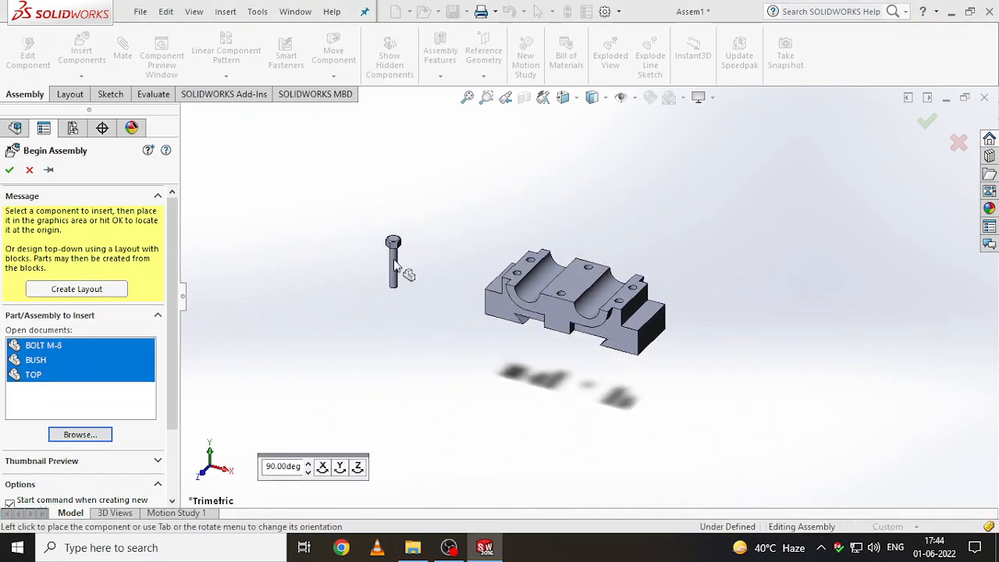
Place the BOLT M-8, the BUSH rotated 90 degrees to lie horizontally, and the TOP around the base
left_click(426, 232)
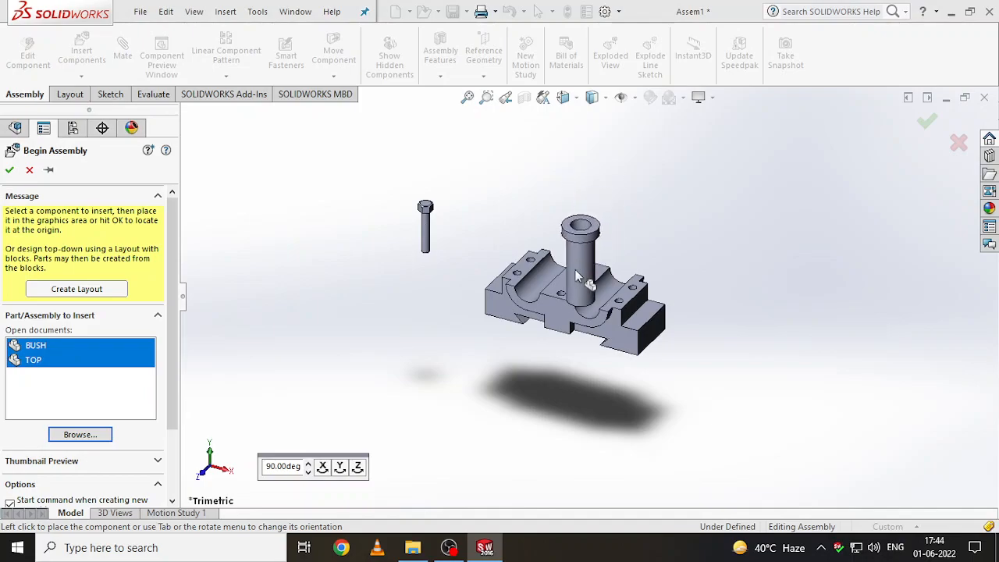
key("Tab")
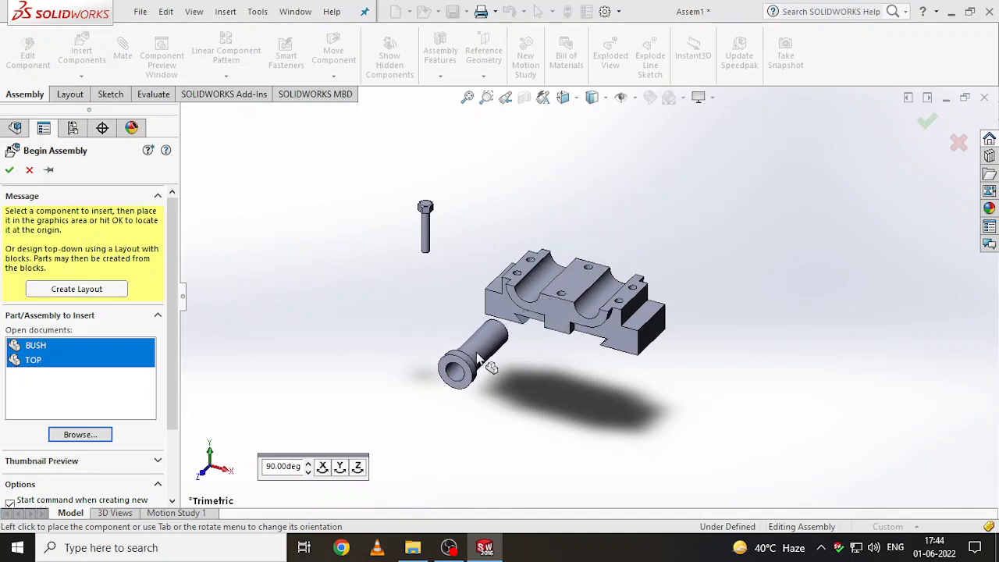
left_click(479, 361)
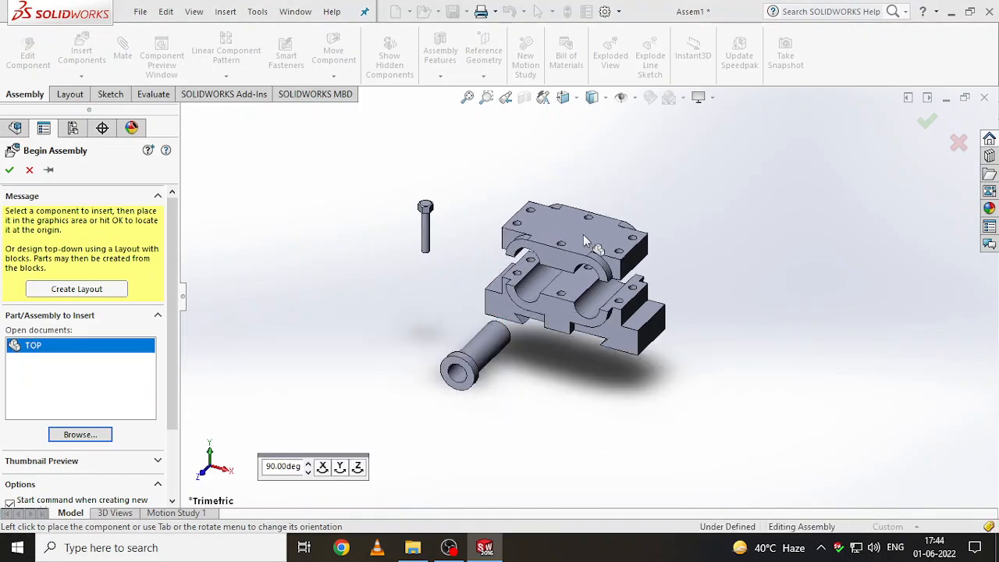
left_click(624, 219)
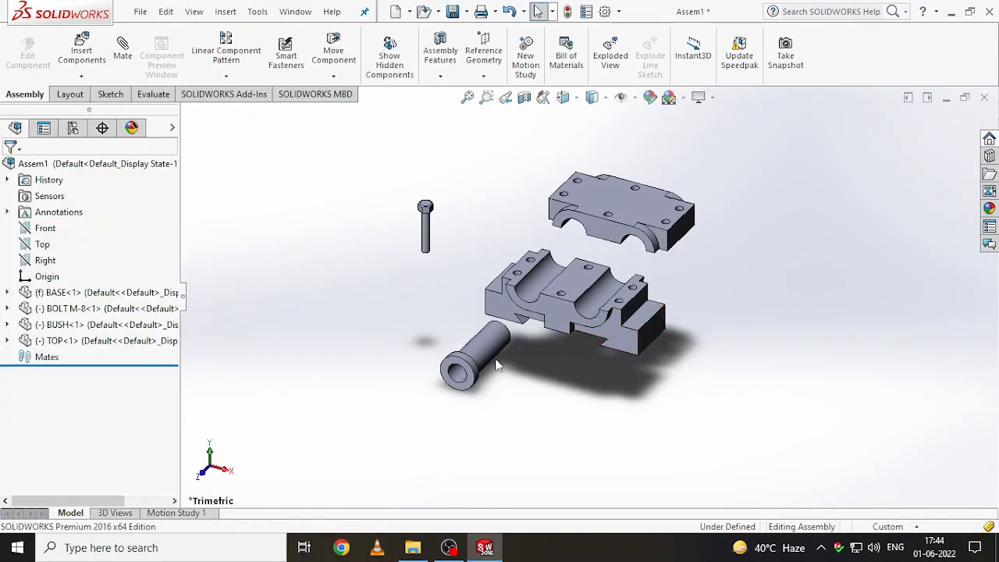
Create a second copy of the BUSH next to the first one, in front of the base
left_click_drag(469, 377, 539, 406, "ctrl")
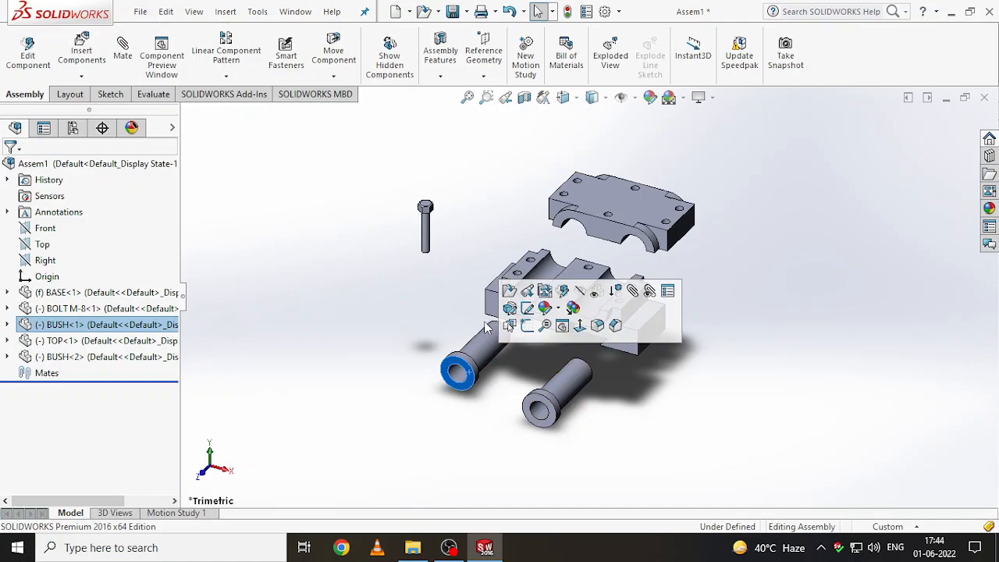
left_click(491, 363)
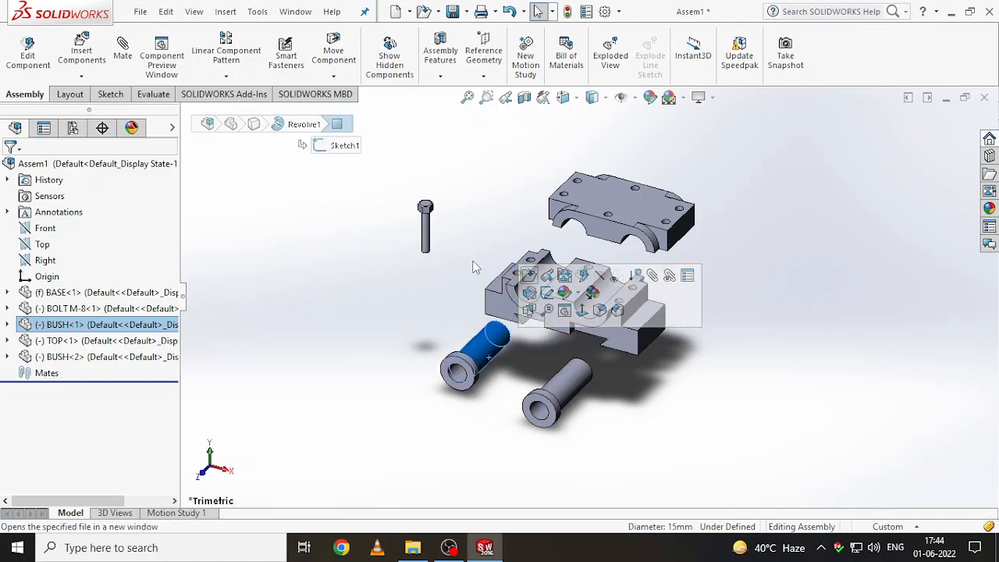
left_click(450, 279)
Add a concentric mate between the first bush's outer cylindrical face and the base's left semicircular cradle
key("m")
left_click(493, 353)
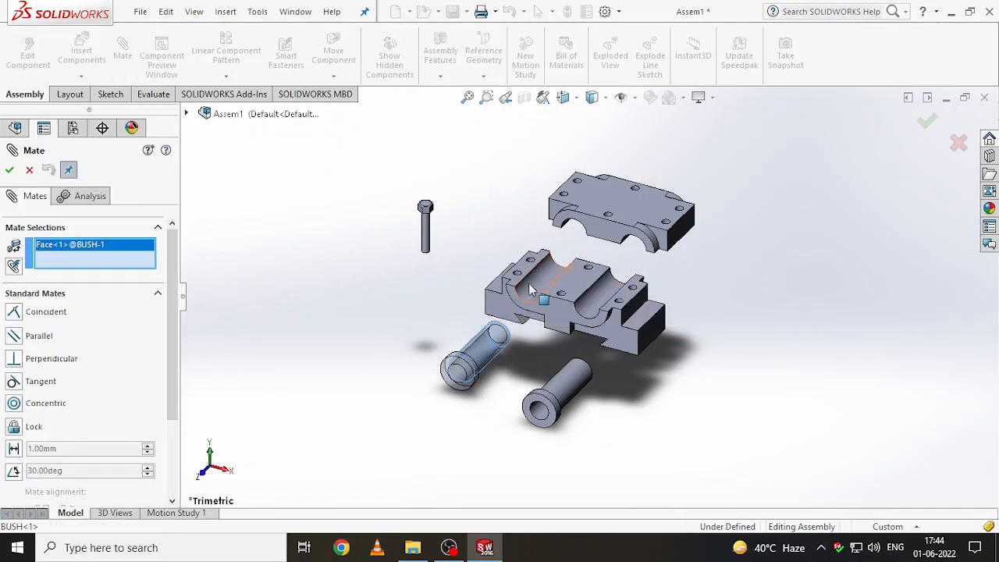
left_click(523, 300)
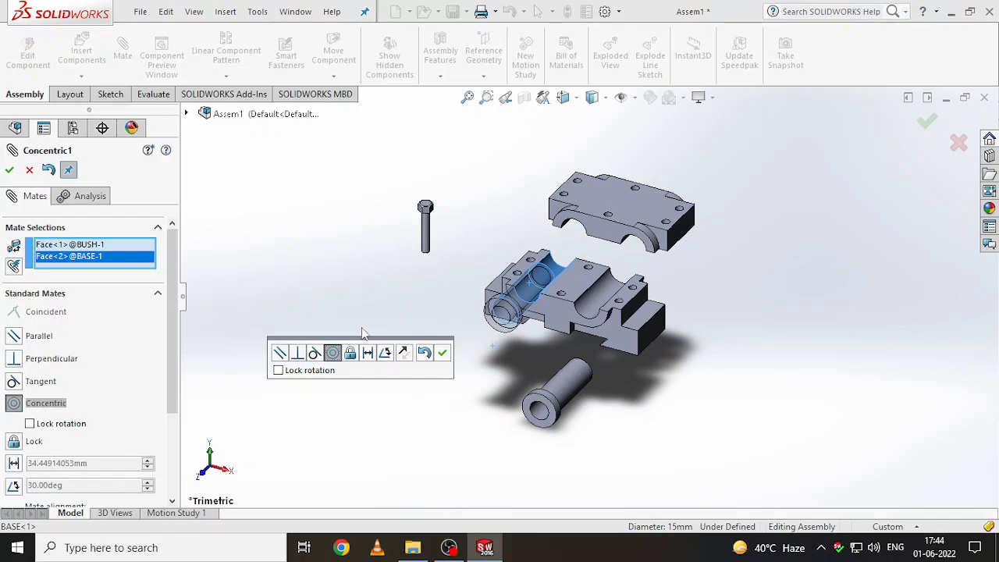
left_click(442, 353)
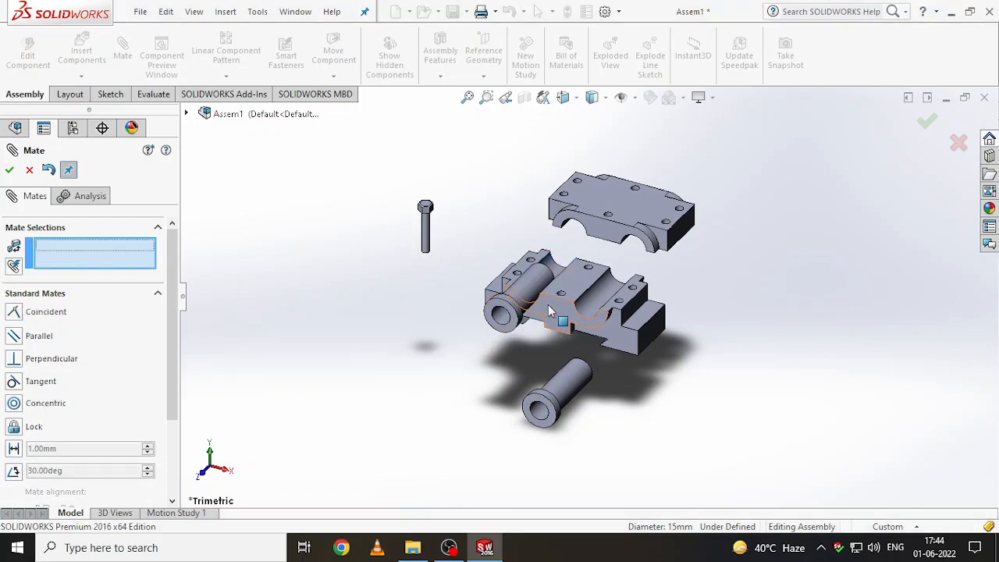
Add a coincident mate between the base's front face and the inner flange face of the first bush
left_click(521, 316)
middle_click_drag(521, 316, 441, 340)
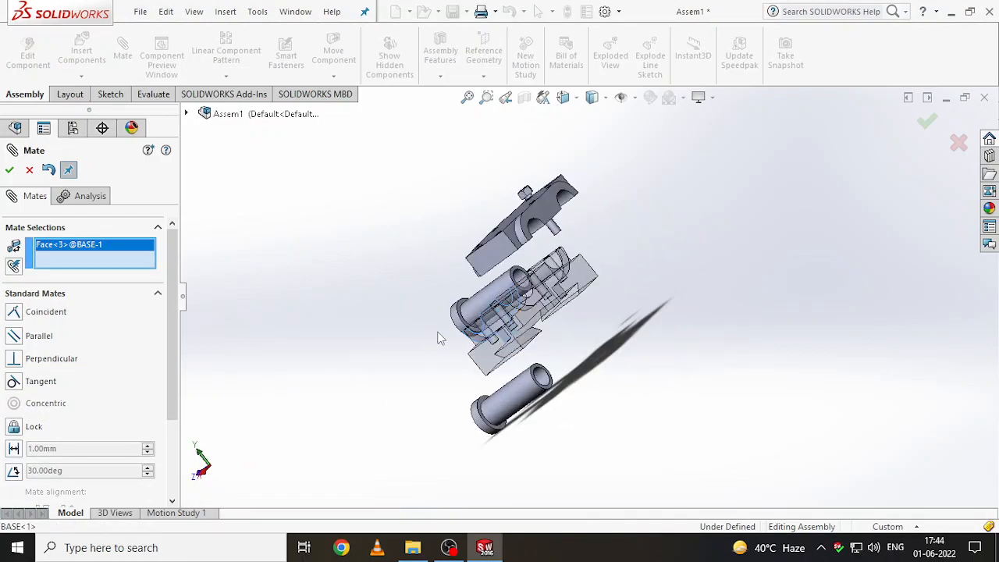
scroll(463, 323, "down", 5)
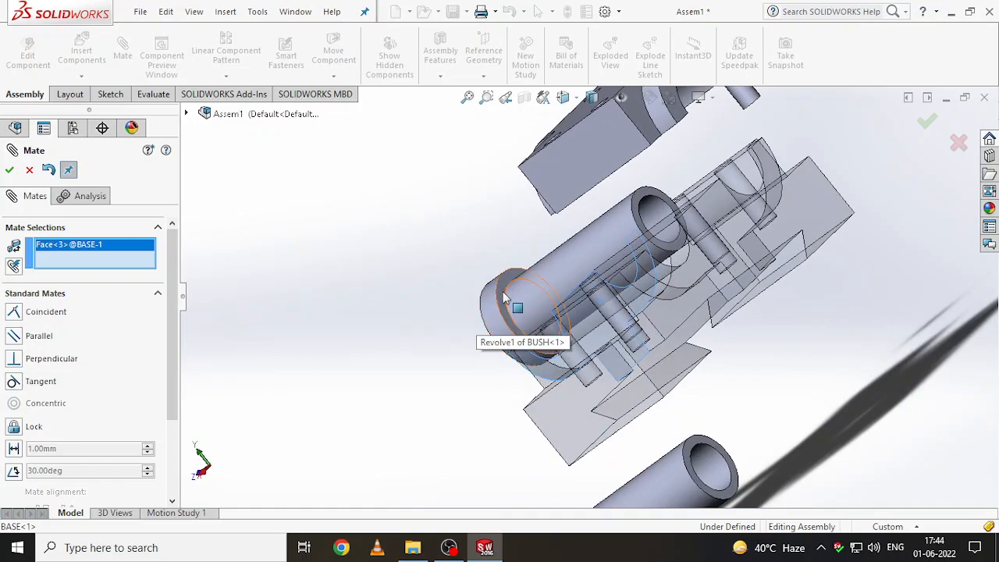
left_click(503, 299)
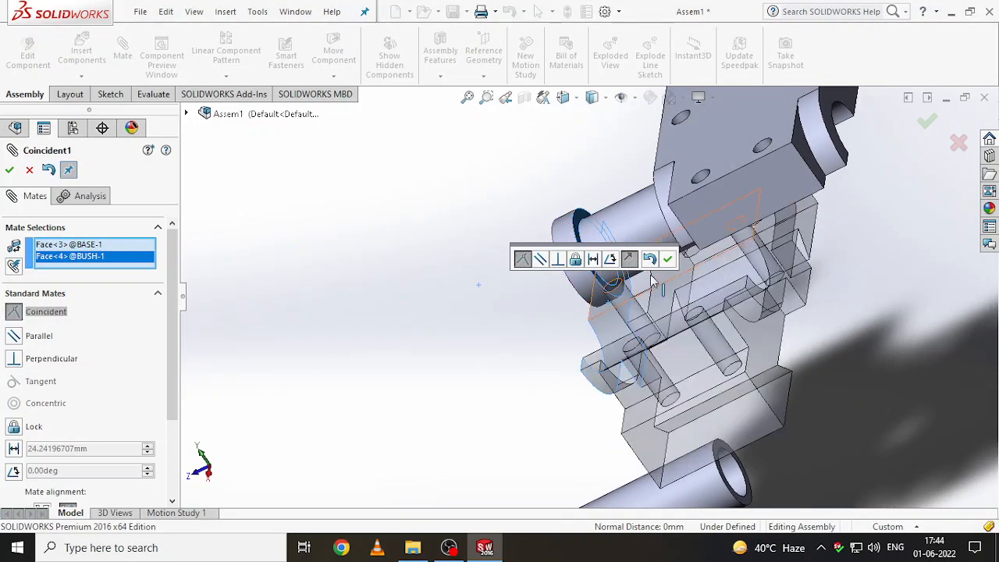
left_click(667, 261)
Add a concentric mate between the second bush's outer cylindrical face and the base's right semicircular cradle
middle_click_drag(575, 290, 597, 311)
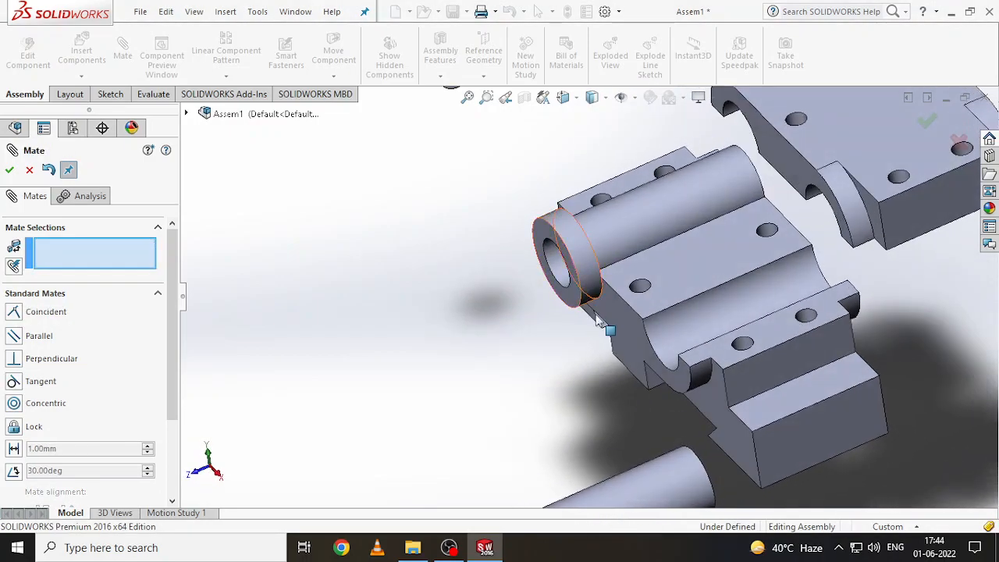
left_click(623, 493)
left_click(669, 338)
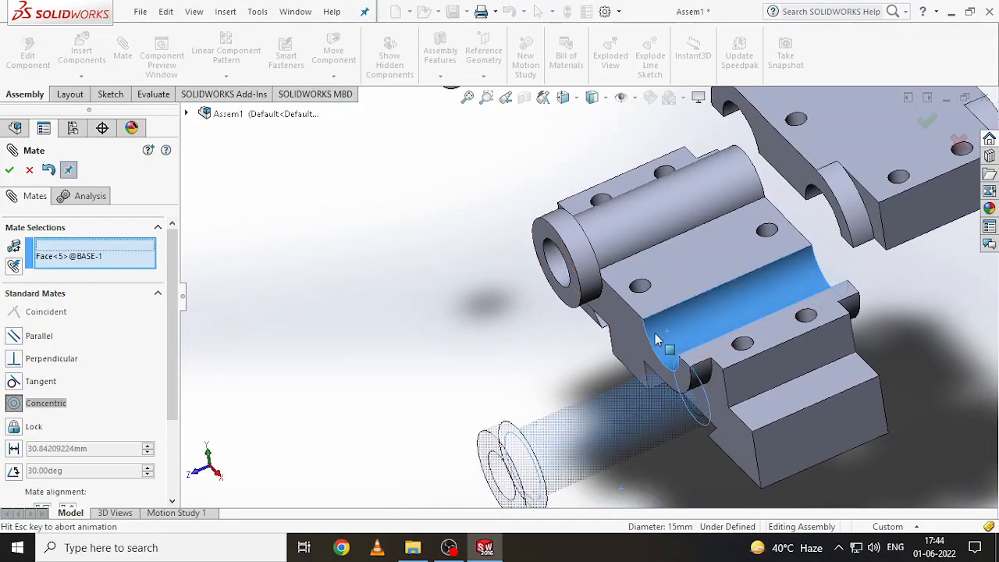
left_click(837, 357)
Add a coincident mate between the second bush's inner flange face and the base's front face
middle_click_drag(679, 360, 734, 383)
left_click(613, 392)
left_click(733, 384)
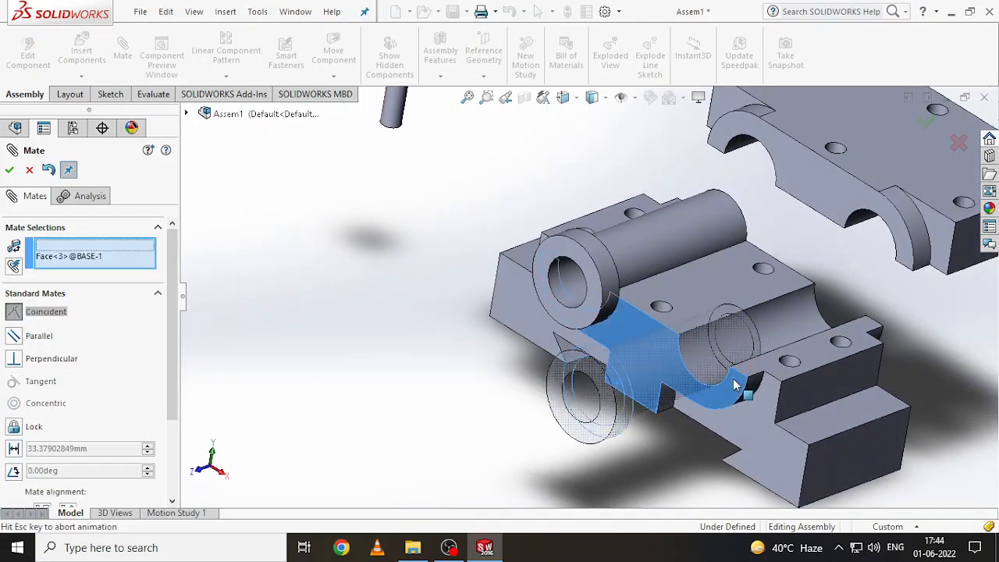
left_click(783, 403)
Add a concentric mate between the front middle bolt hole of the TOP and the matching hole in the BASE
middle_click_drag(773, 388, 777, 332)
middle_click_drag(807, 269, 836, 170)
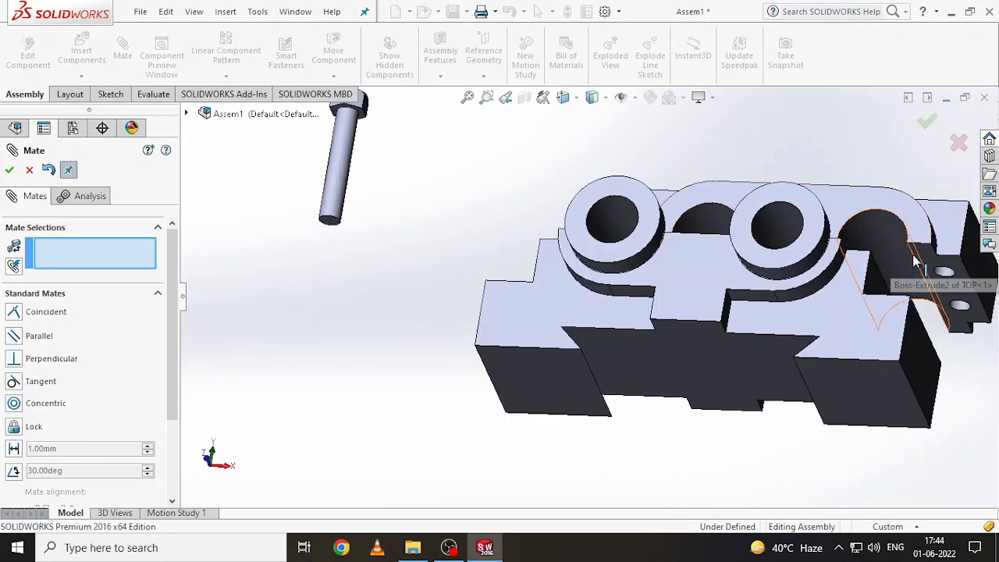
middle_click_drag(897, 273, 798, 303)
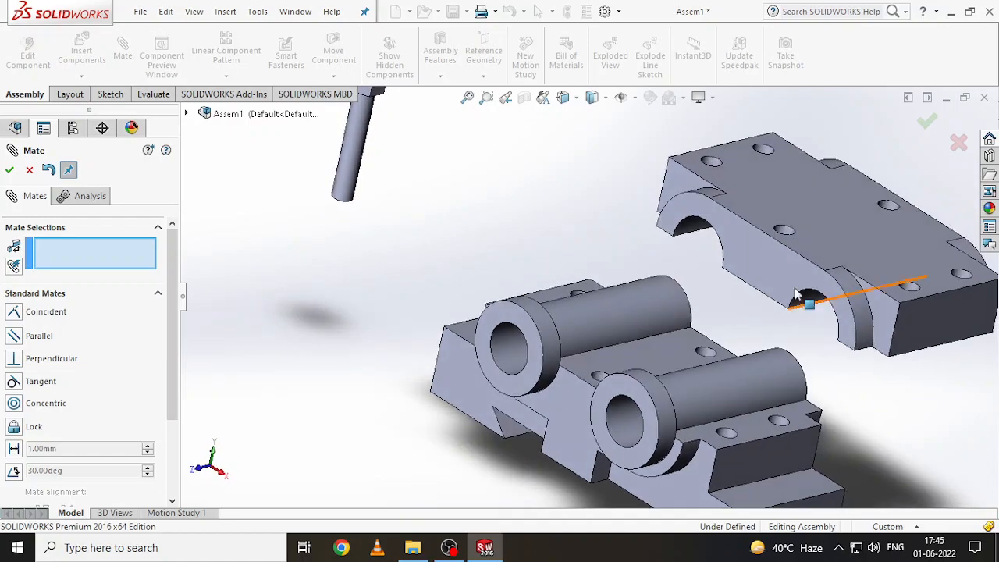
scroll(798, 303, "down", 5)
left_click(726, 237)
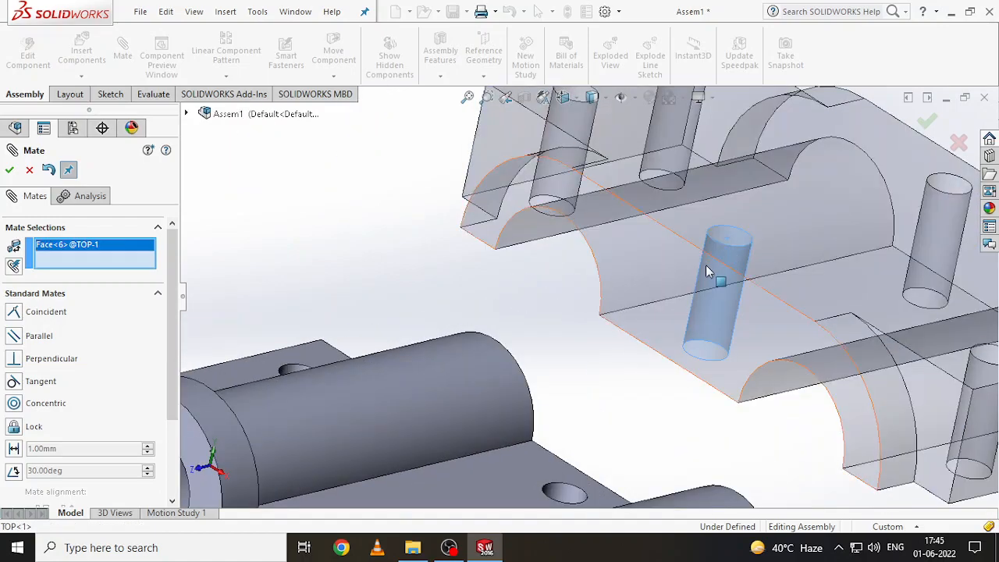
scroll(705, 271, "up", 5)
scroll(553, 355, "down", 4)
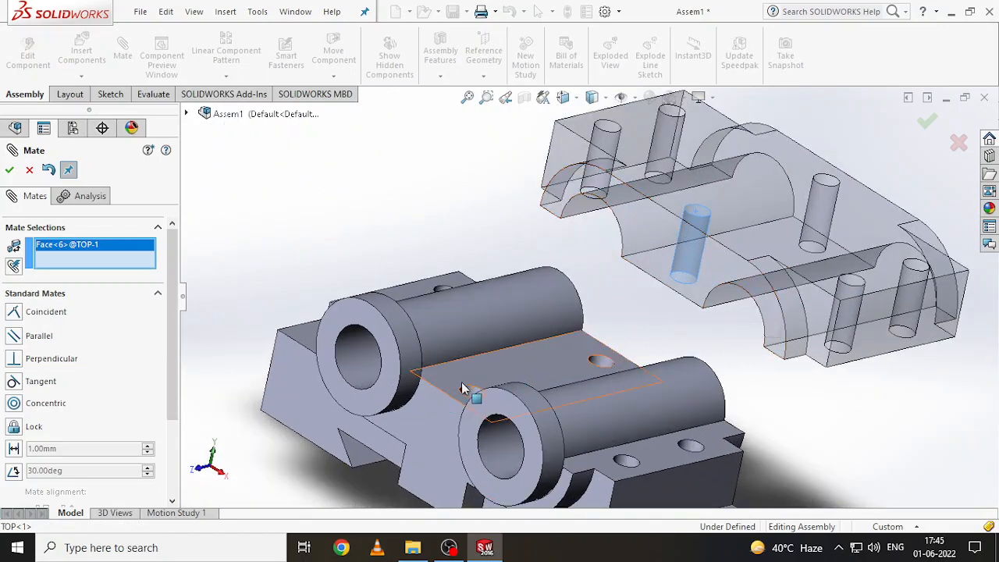
left_click(470, 400)
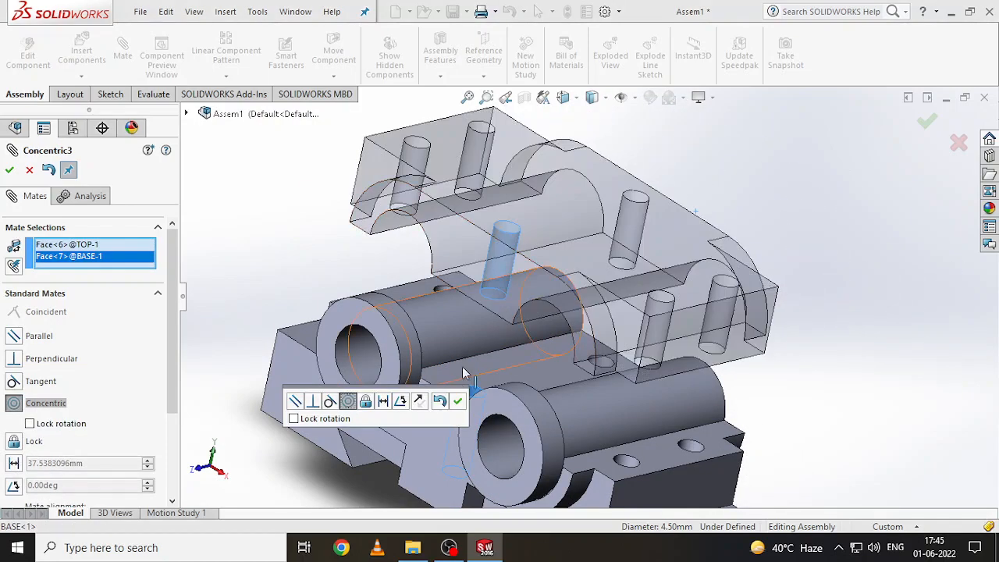
left_click(457, 400)
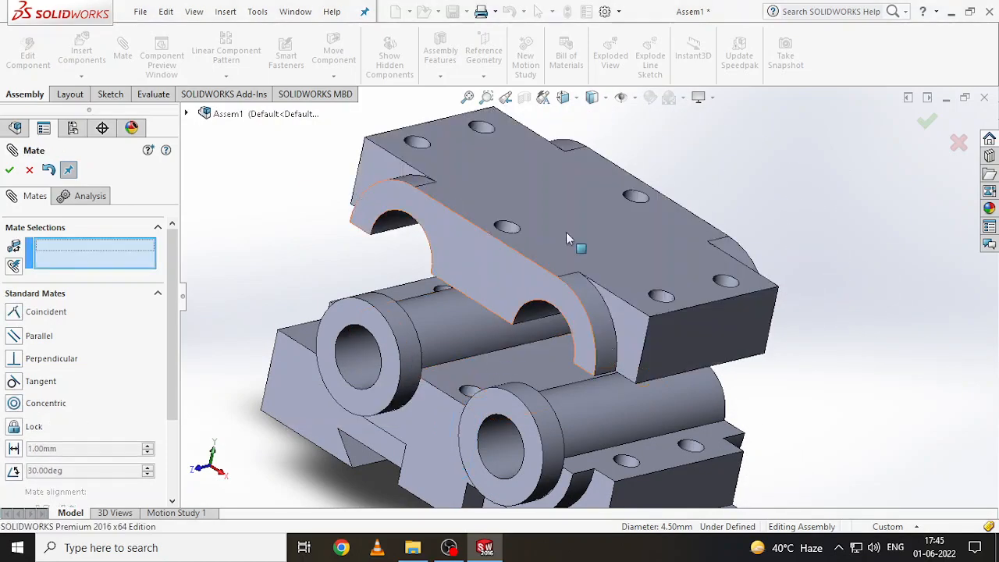
Add a concentric mate between the rear middle bolt hole of the TOP and the matching hole in the BASE
left_click(636, 200)
left_click(600, 364)
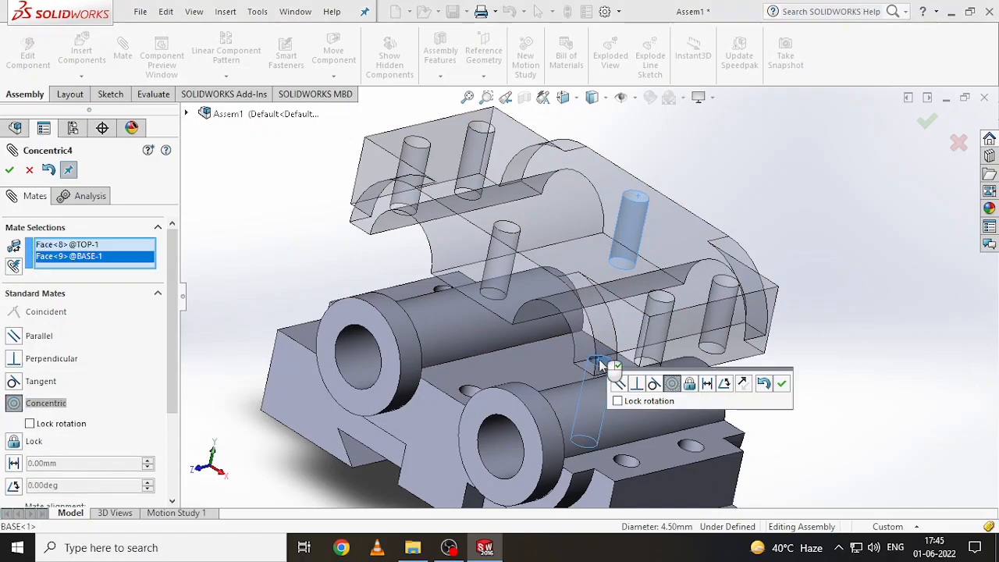
left_click(783, 383)
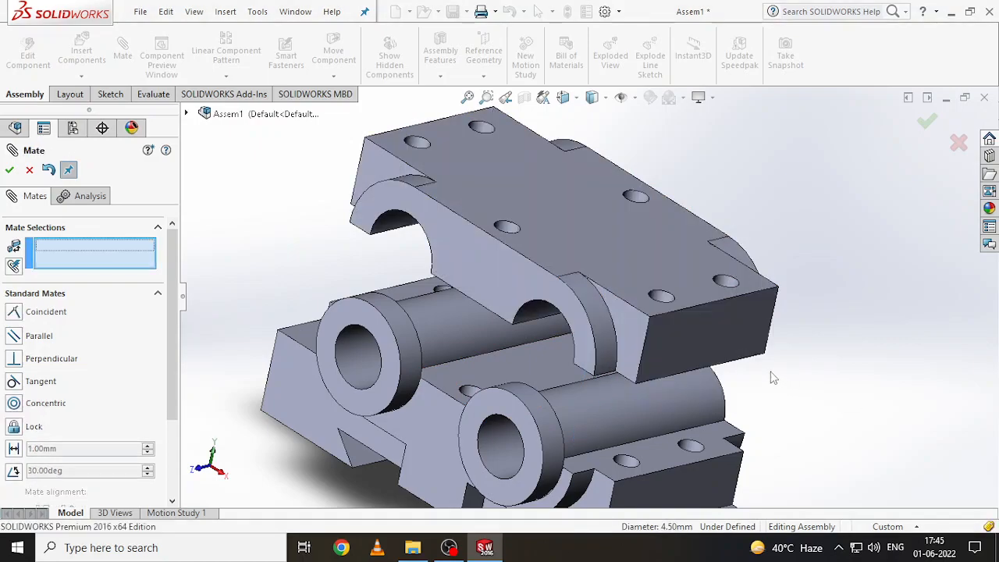
Add a coincident mate between the underside of the TOP and the upper middle face of the BASE
middle_click_drag(691, 328, 573, 316)
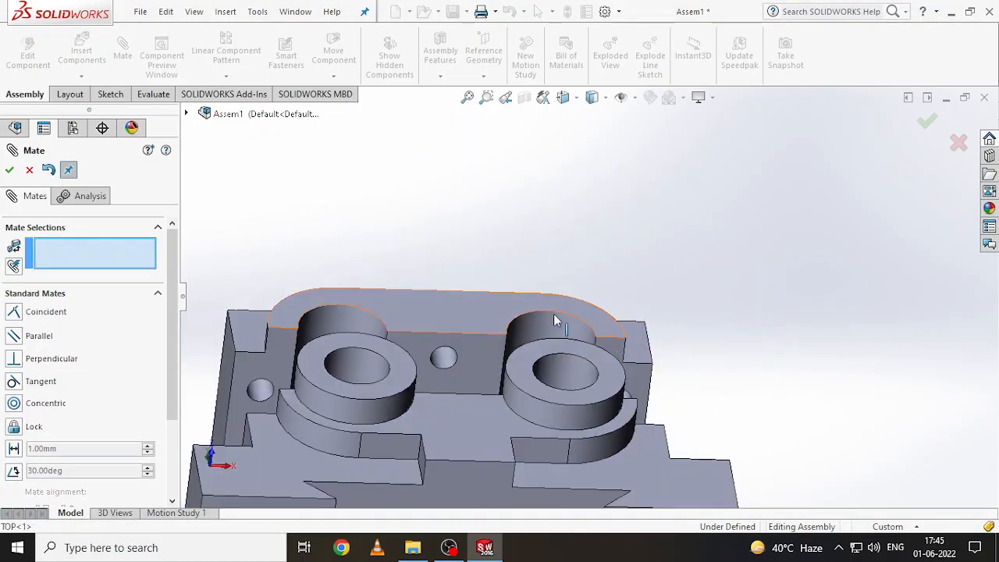
left_click(470, 358)
middle_click_drag(471, 358, 498, 424)
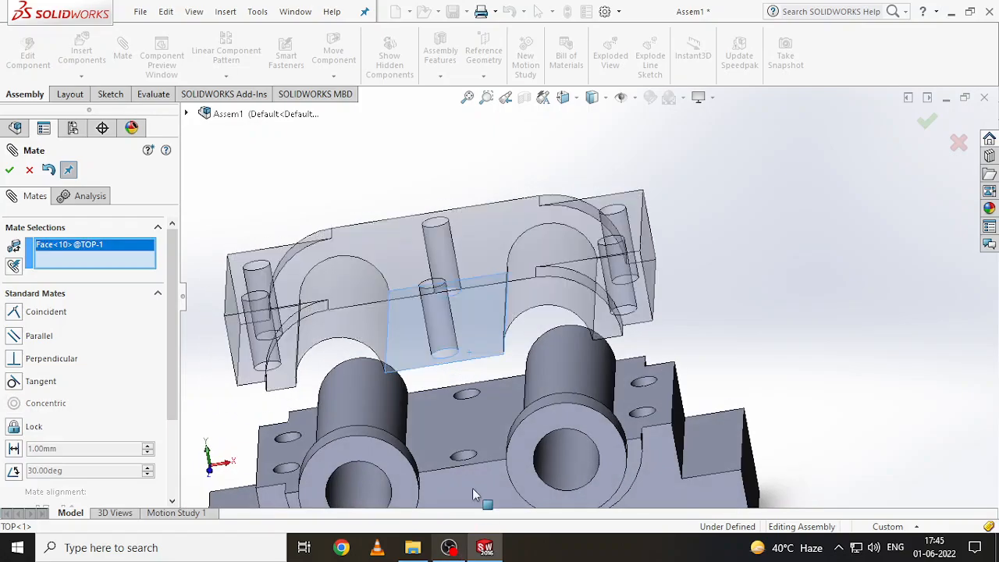
left_click(498, 426)
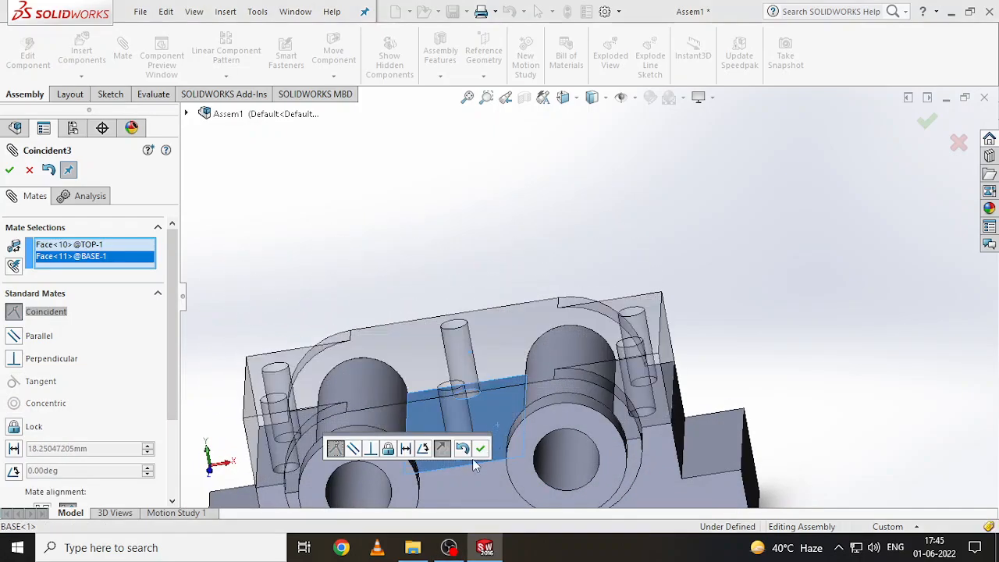
left_click(481, 448)
Add a concentric mate between the BOLT M-8 shank and the rear middle hole of the TOP
scroll(466, 423, "up", 6)
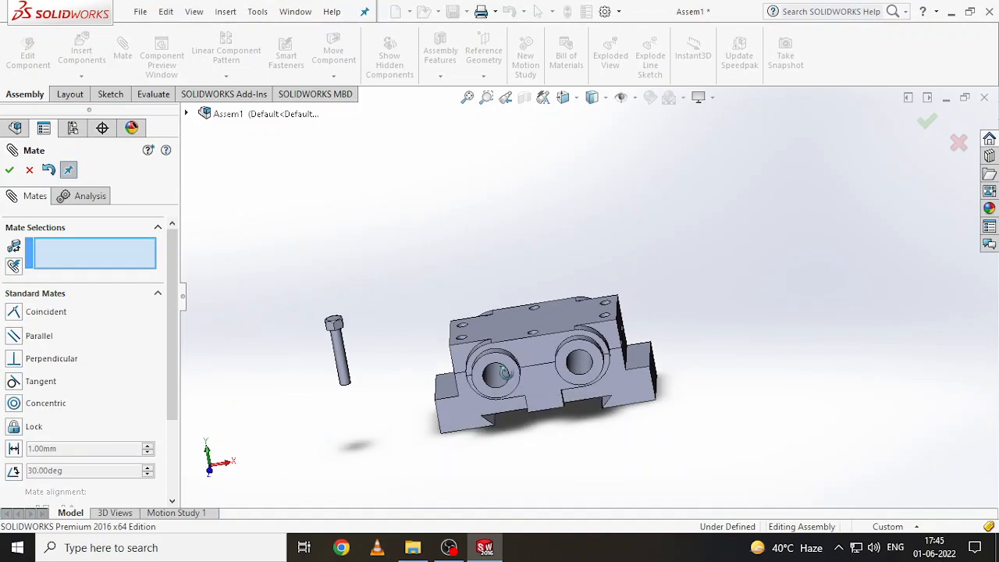
left_click(351, 348)
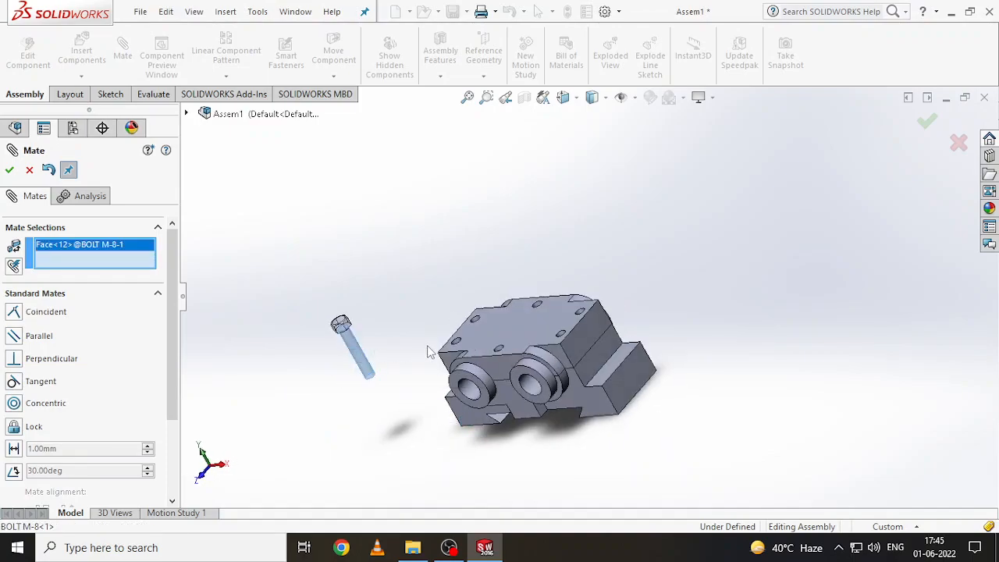
scroll(479, 328, "down", 8)
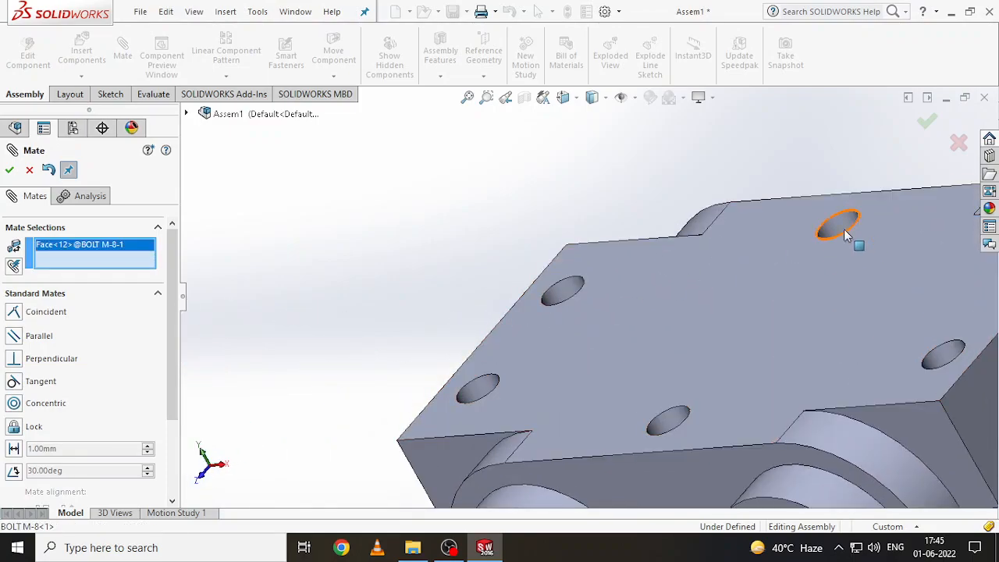
left_click(843, 227)
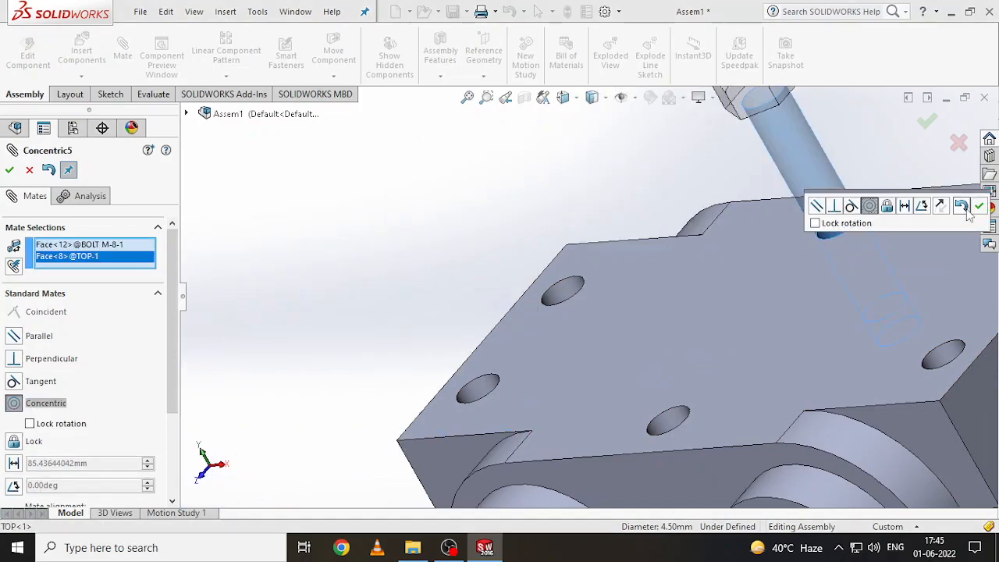
left_click(979, 206)
Add a coincident mate between the upper face of the TOP and the underside of the BOLT M-8 head, and finish mating
scroll(825, 201, "up", 5)
left_click(760, 274)
middle_click_drag(761, 274, 673, 128)
scroll(711, 178, "down", 5)
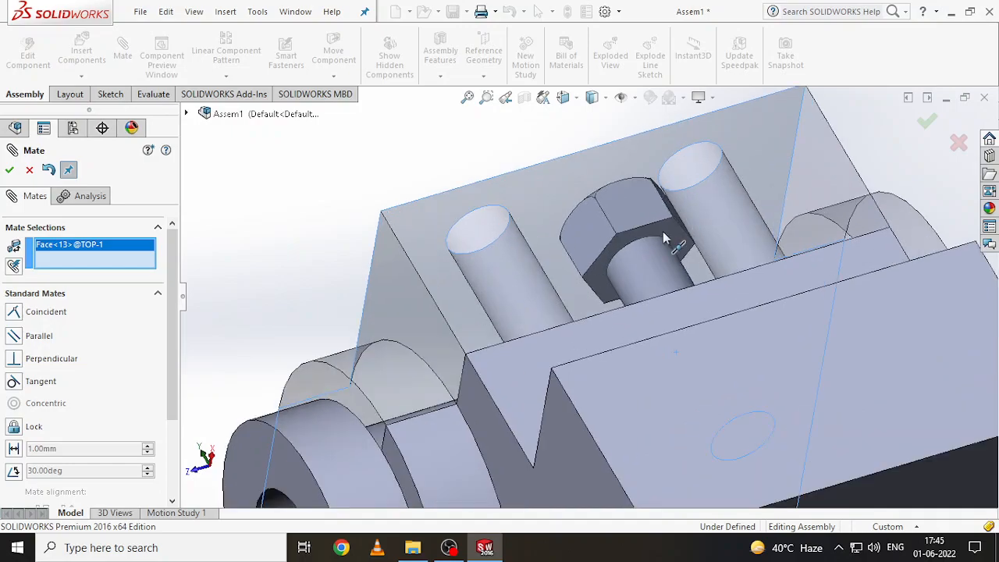
left_click(667, 237)
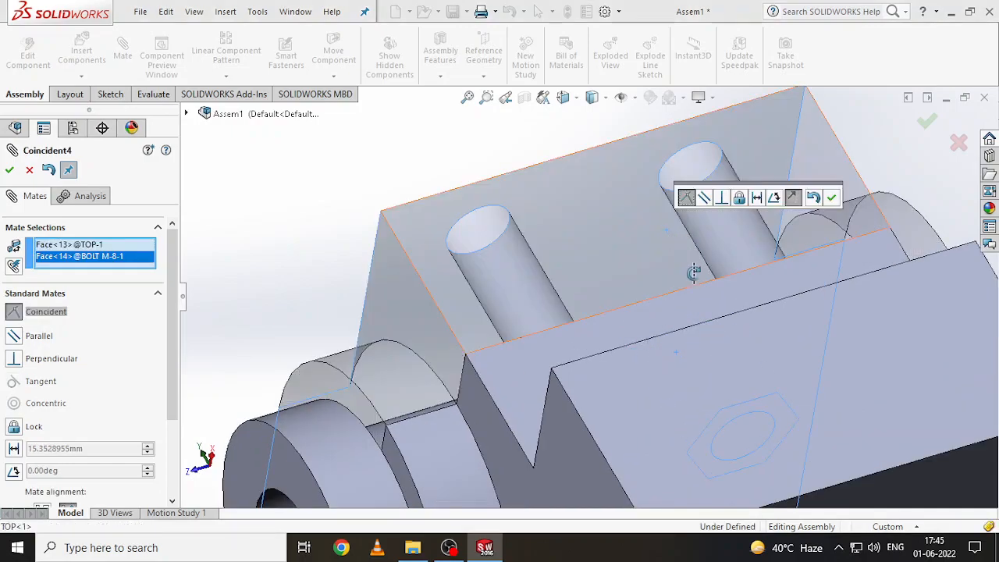
scroll(777, 287, "down", 3)
scroll(828, 253, "up", 5)
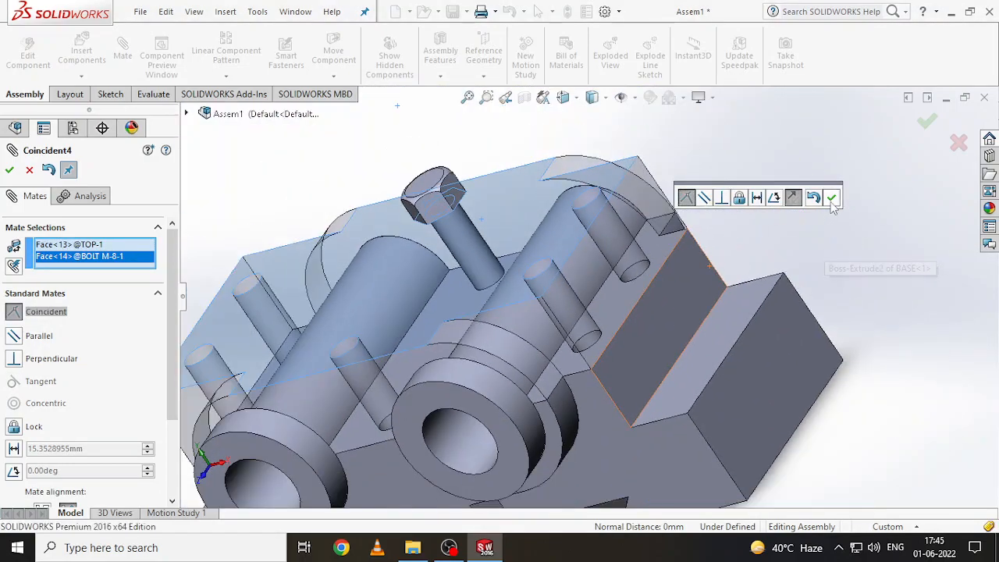
left_click(831, 197)
scroll(497, 226, "up", 2)
middle_click_drag(497, 226, 392, 219)
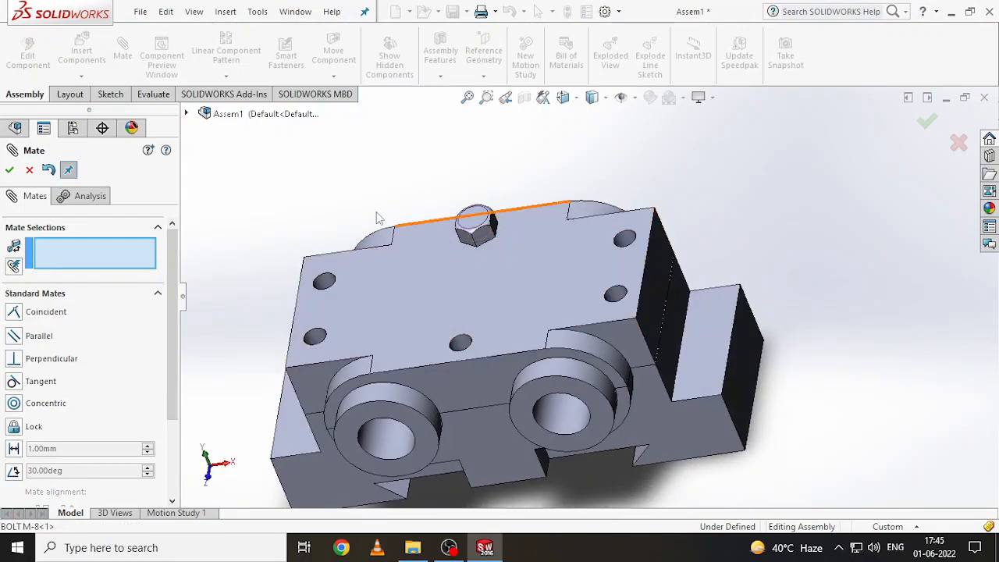
left_click(9, 170)
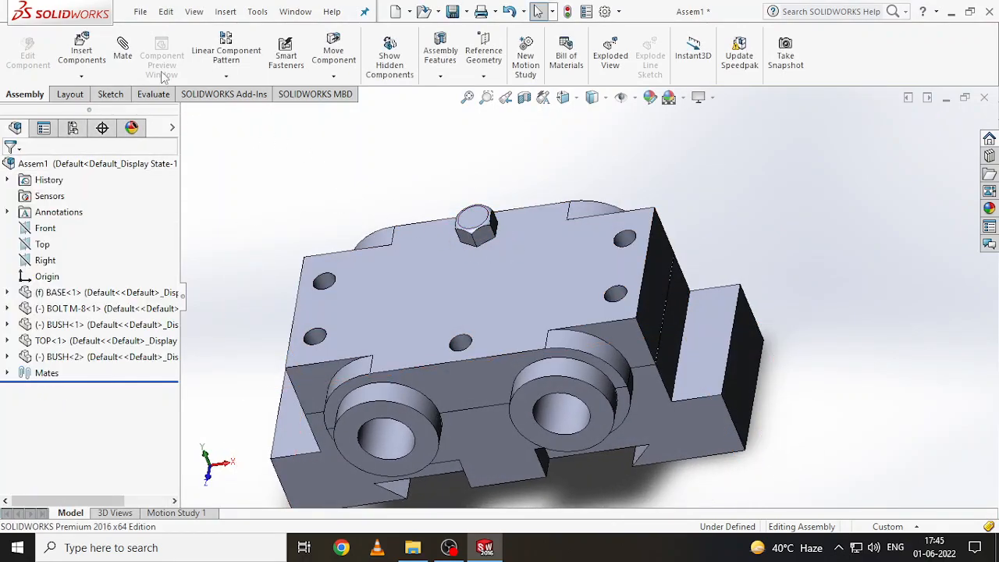
Try to create a pattern-driven component pattern of the BOLT M-8 using the TOP's bolt holes as the driving feature
left_click(226, 45)
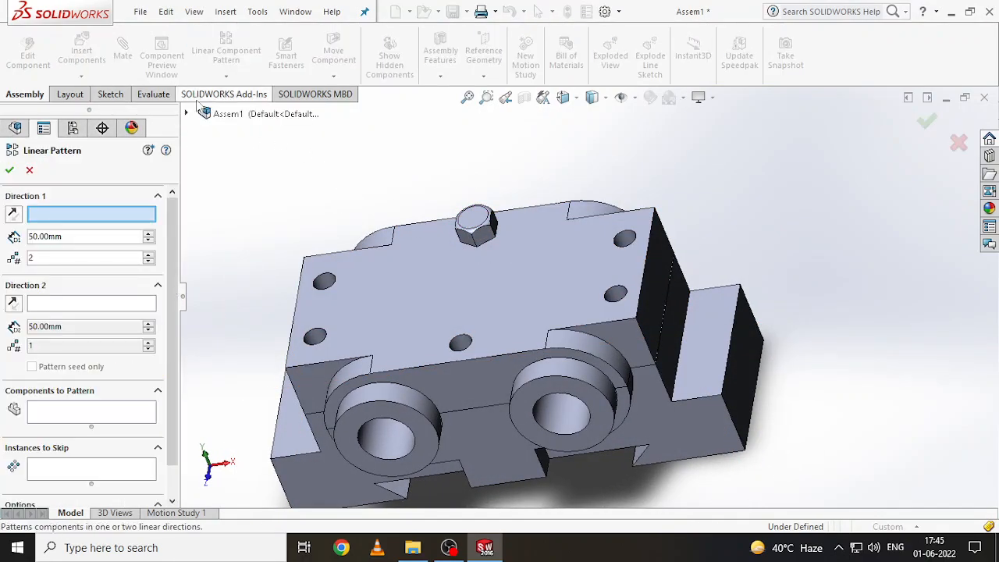
left_click(29, 170)
left_click(225, 75)
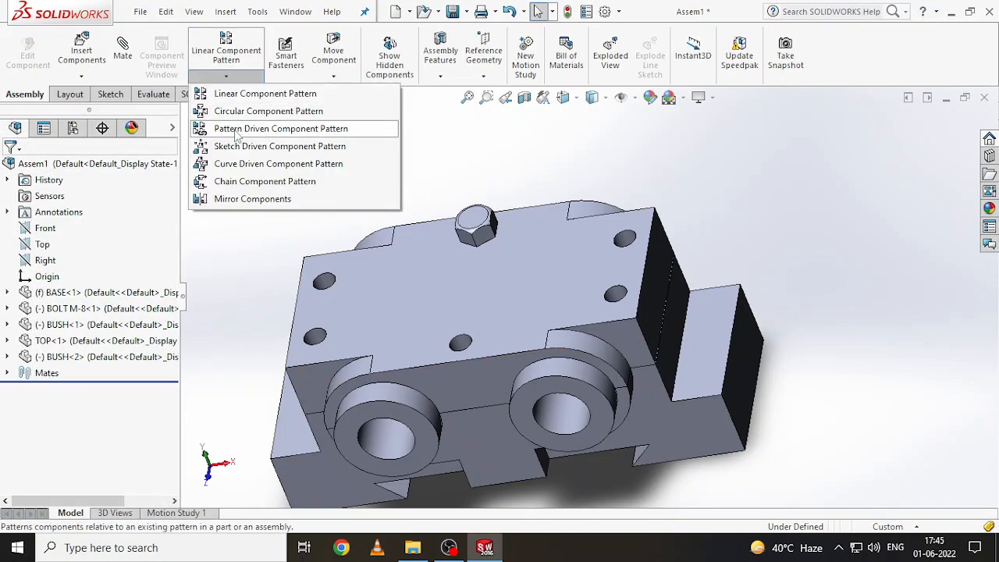
left_click(236, 129)
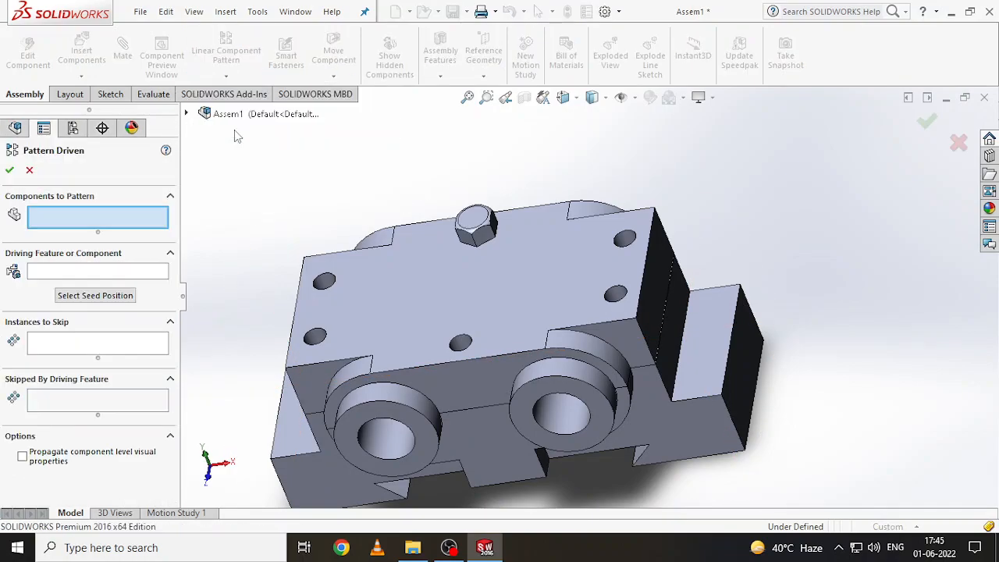
left_click(474, 228)
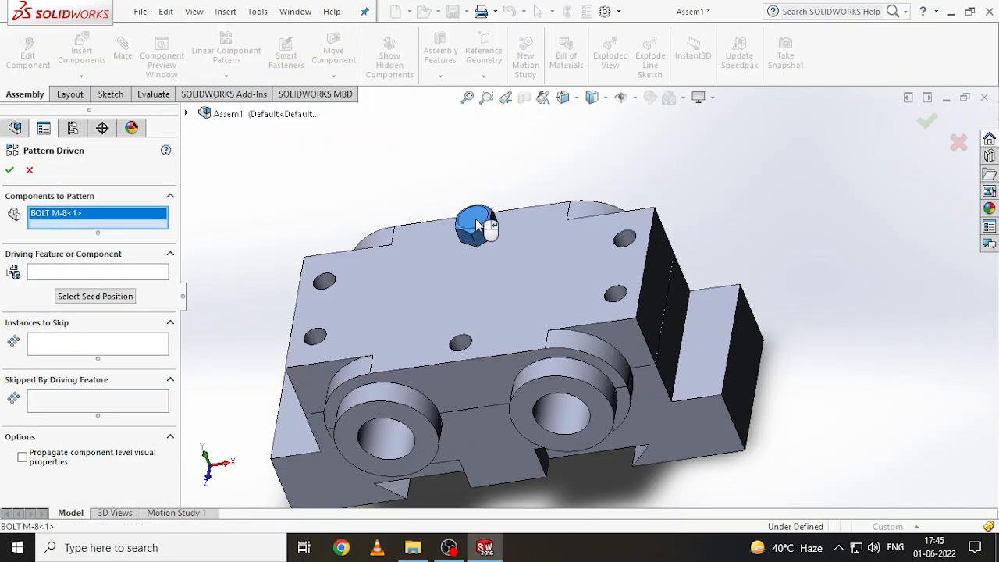
left_click(134, 274)
left_click(315, 345)
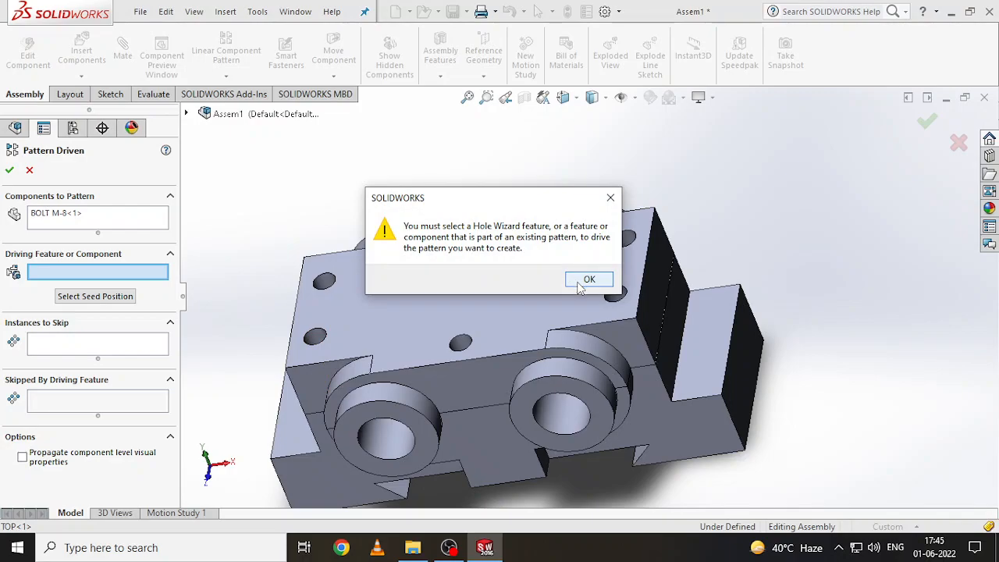
left_click(581, 280)
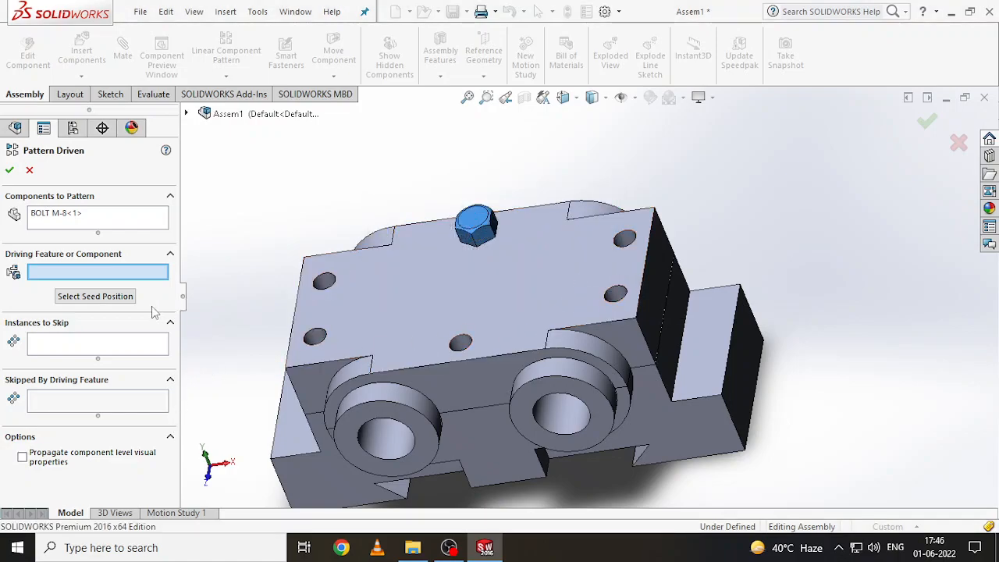
left_click(326, 291)
left_click(587, 281)
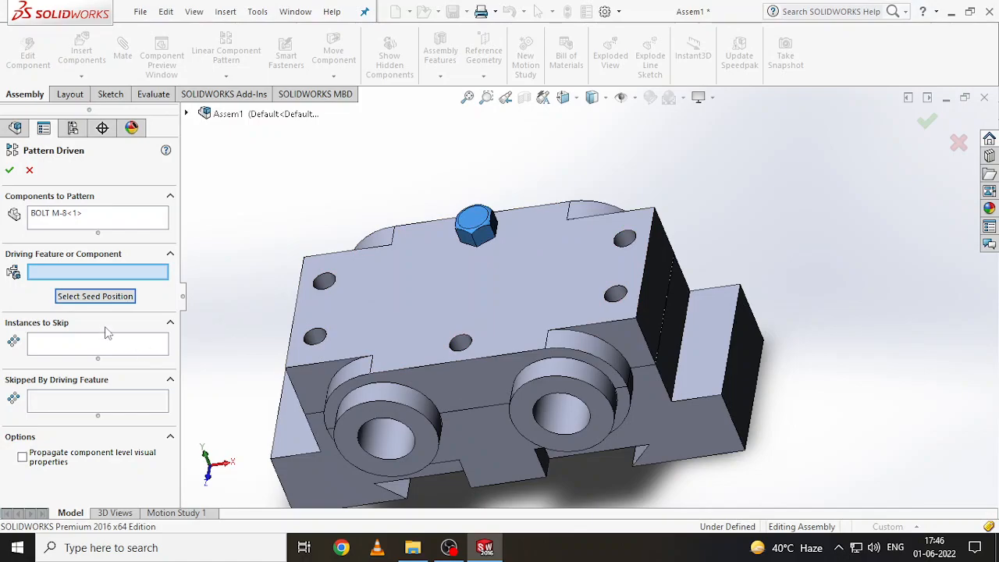
left_click(131, 297)
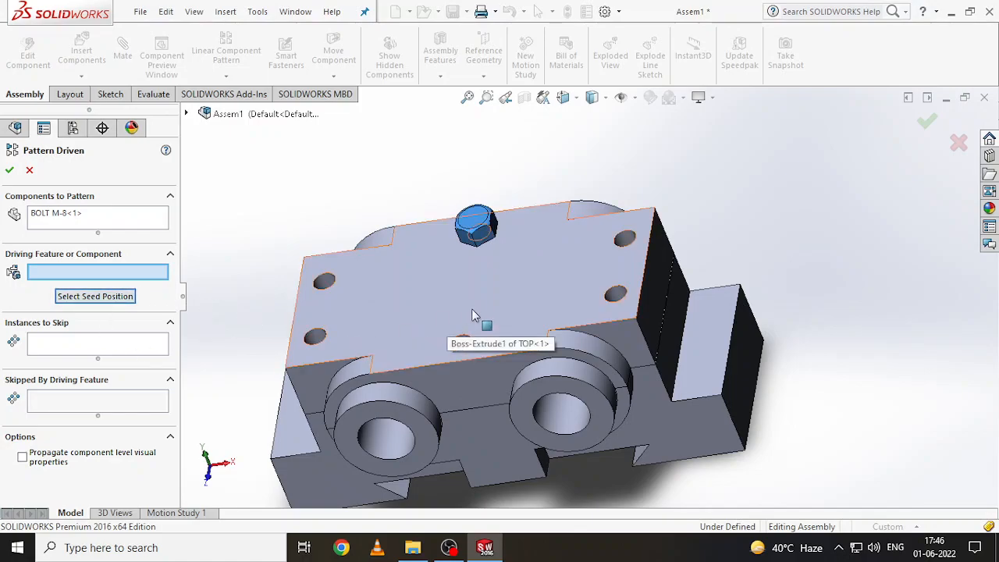
scroll(472, 310, "up", 2)
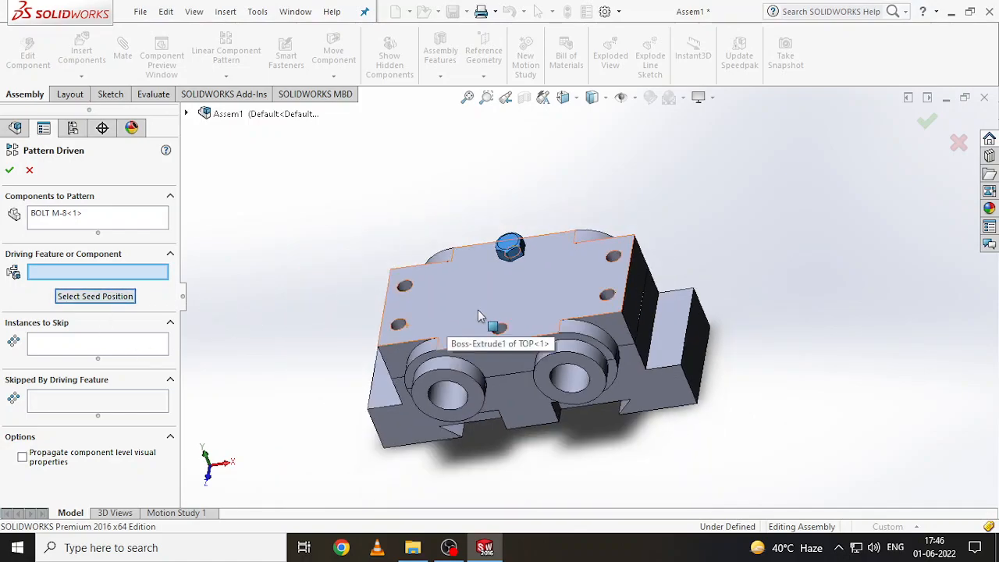
left_click(30, 170)
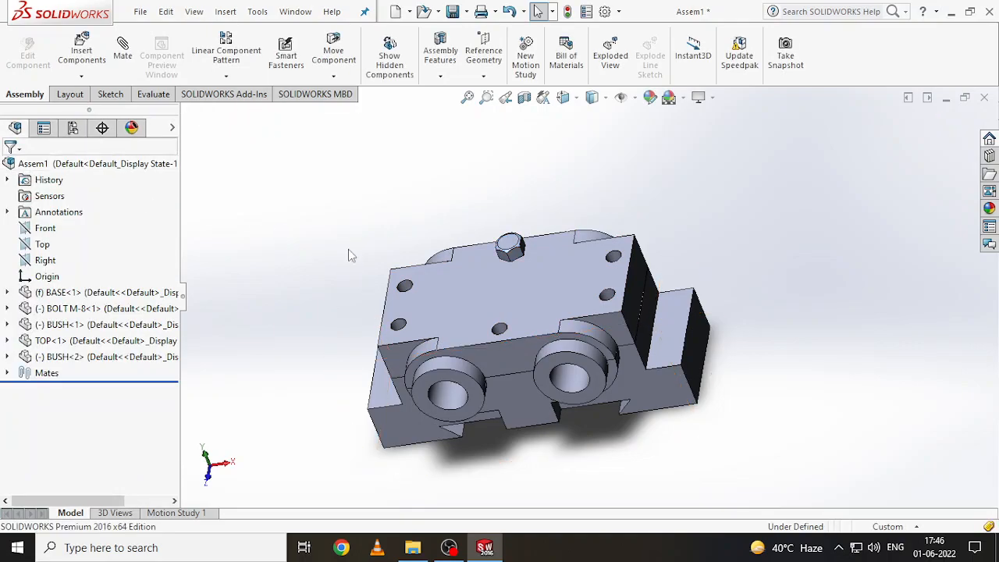
Place six copies of the BOLT M-8 in the free space to the left and in front of the assembly
left_click_drag(506, 257, 303, 420)
left_click_drag(370, 471, 460, 479, "ctrl")
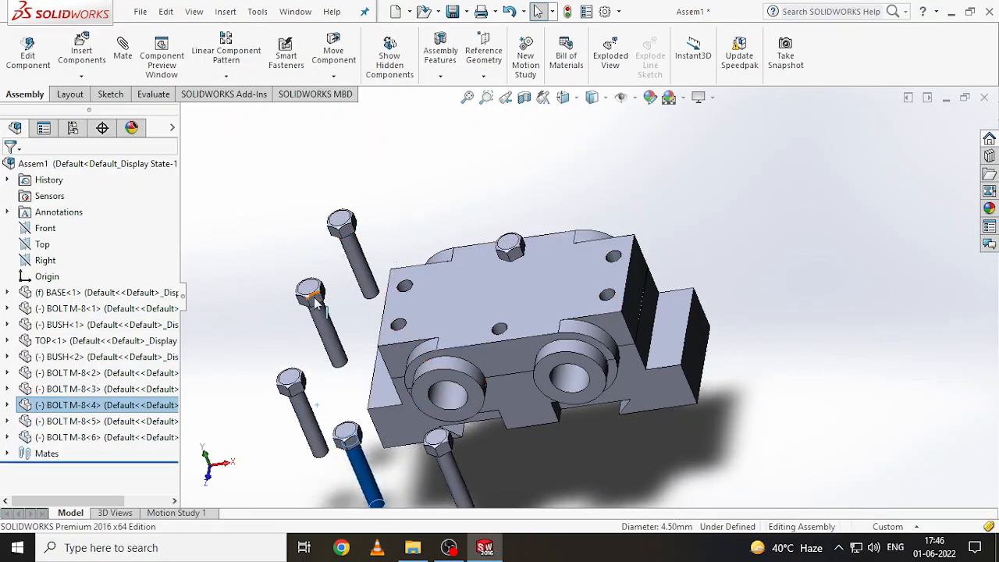
left_click_drag(455, 477, 535, 467, "ctrl")
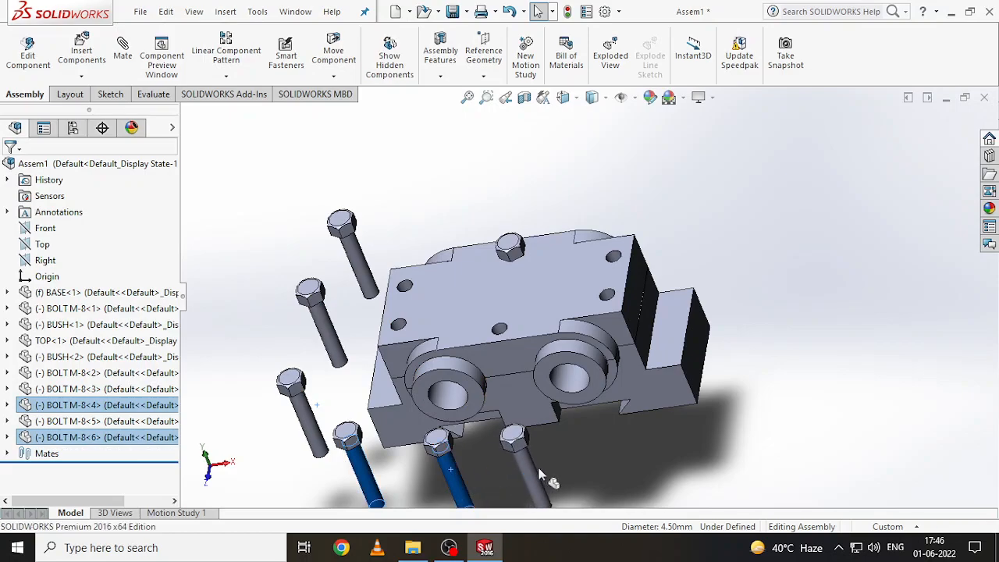
left_click(542, 474)
Add a concentric mate between the shank of BOLT M-8<7> and the front right corner hole of the TOP
left_click(535, 480)
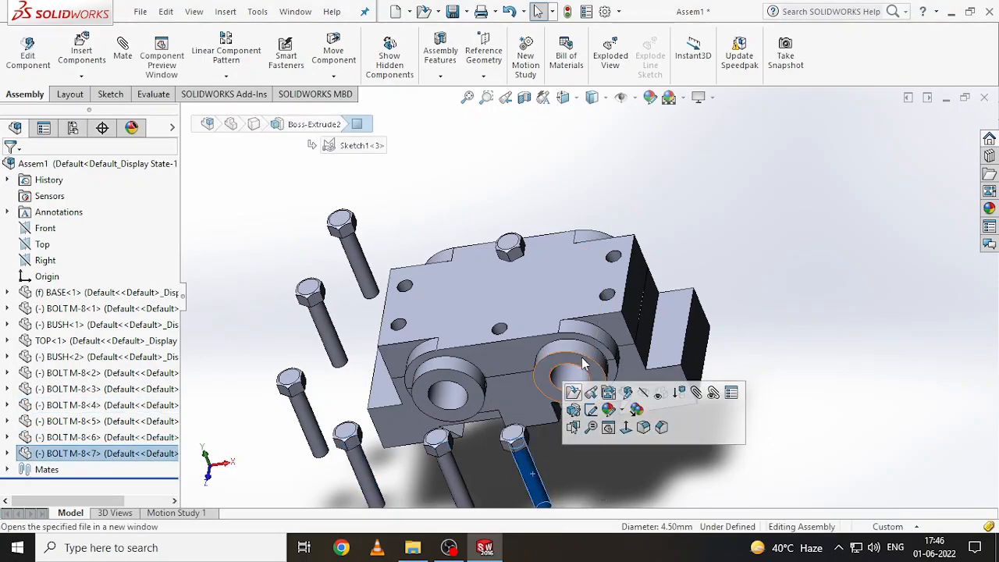
left_click(123, 51)
scroll(601, 304, "down", 3)
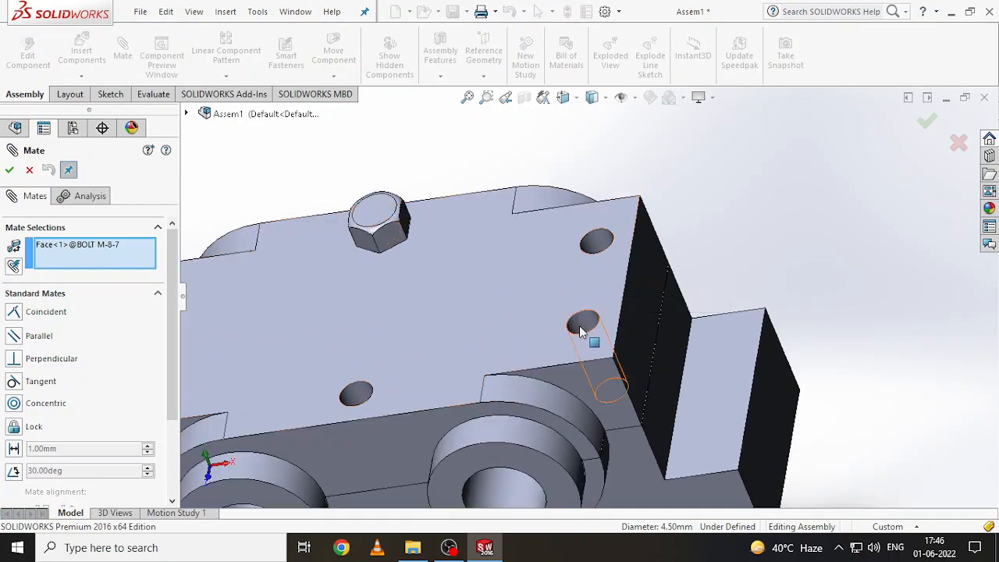
left_click(580, 328)
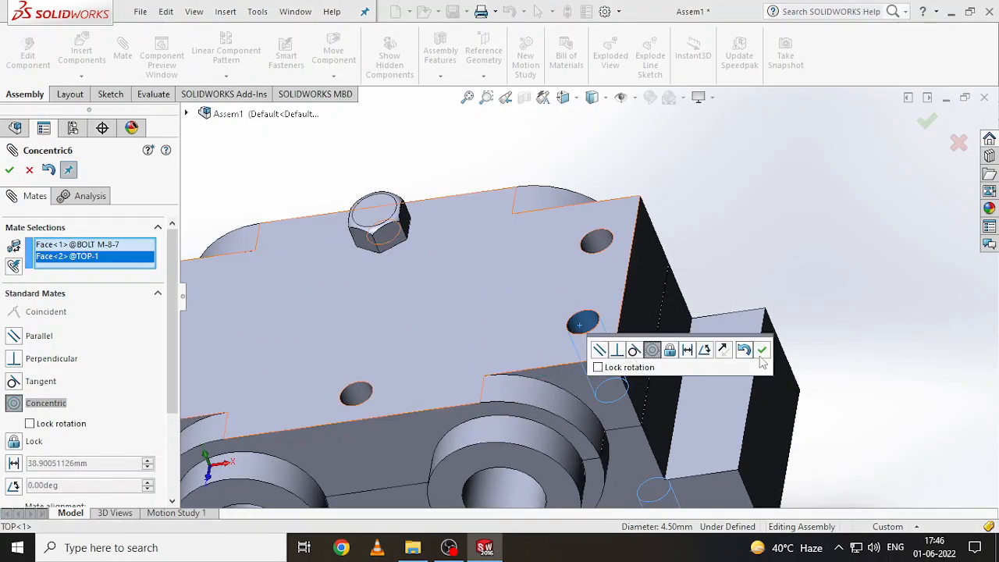
left_click(762, 351)
Slide BOLT M-8<7> up along its hole axis until the whole bolt is clear of the block
scroll(614, 407, "up", 6)
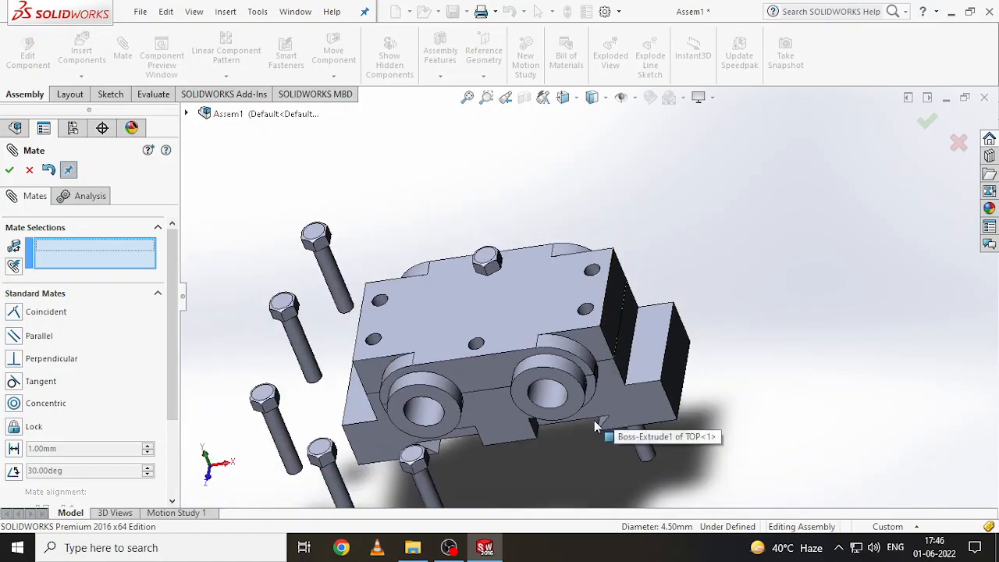
scroll(616, 398, "down", 3)
middle_click_drag(619, 397, 584, 265)
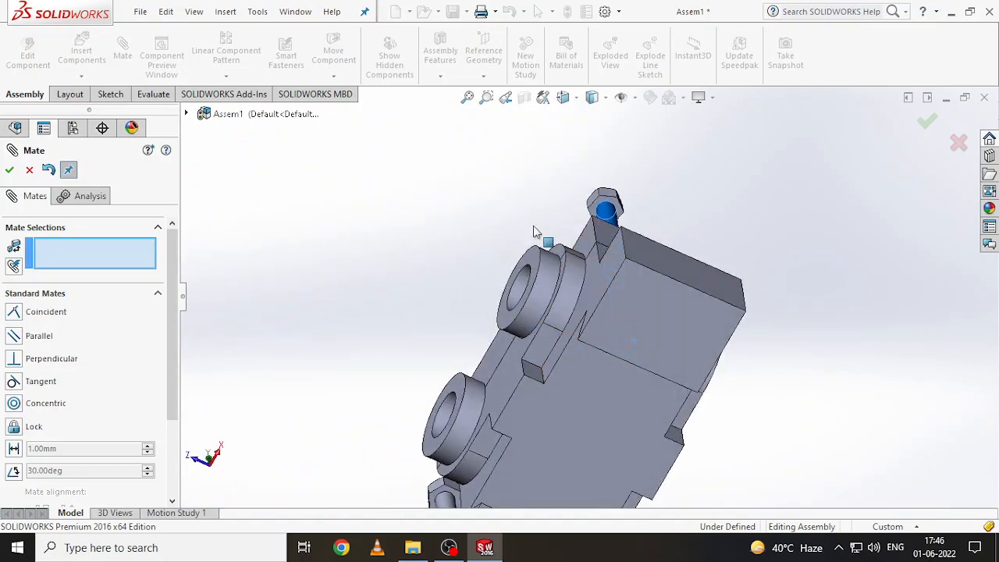
left_click_drag(533, 240, 549, 181)
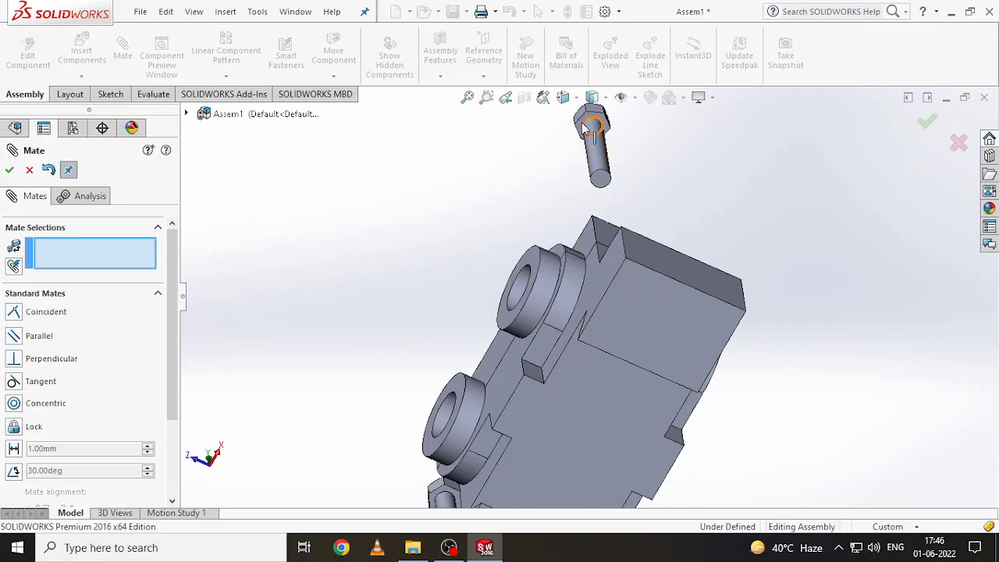
Add a coincident mate between the underside of the head of BOLT M-8<7> and the upper face of the TOP
scroll(547, 289, "up", 2)
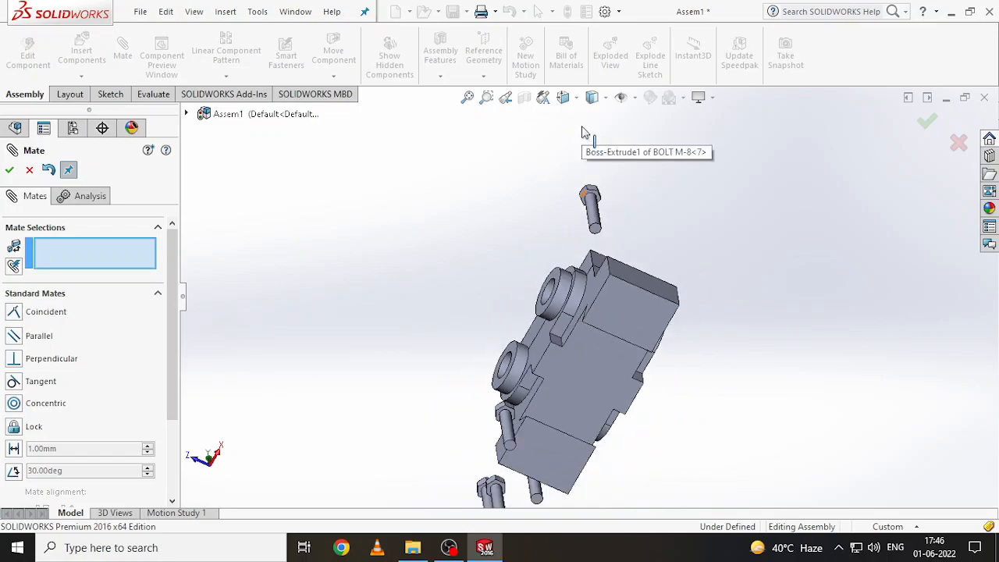
scroll(600, 304, "down", 5)
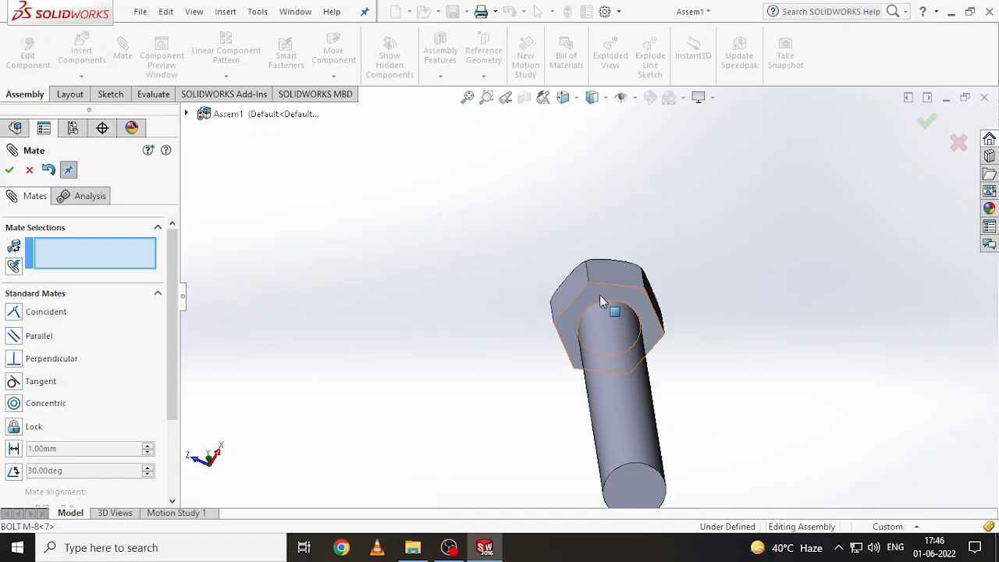
left_click(601, 305)
scroll(605, 328, "up", 3)
middle_click_drag(612, 355, 689, 490)
left_click(605, 421)
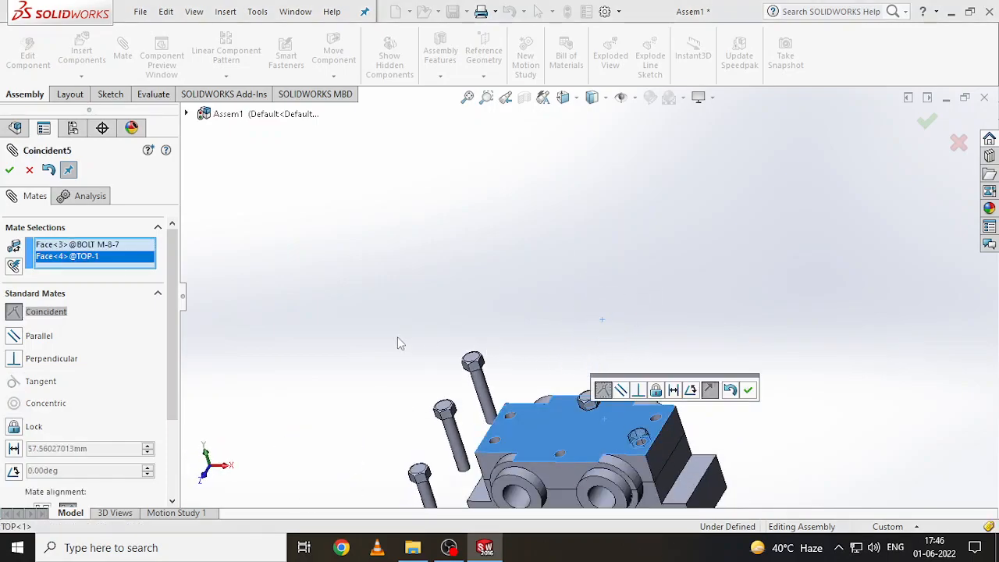
left_click(747, 390)
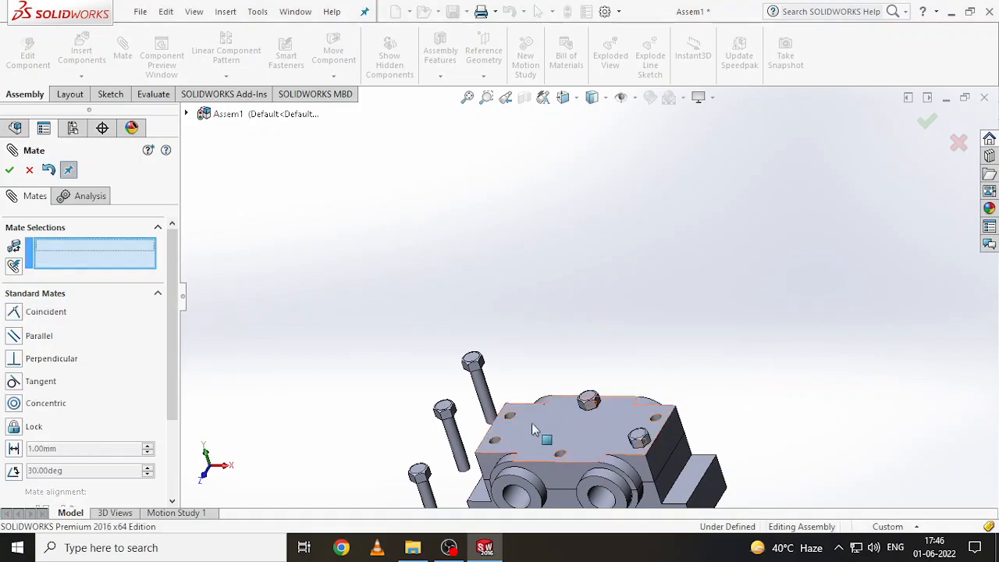
left_click(452, 439)
left_click(481, 397)
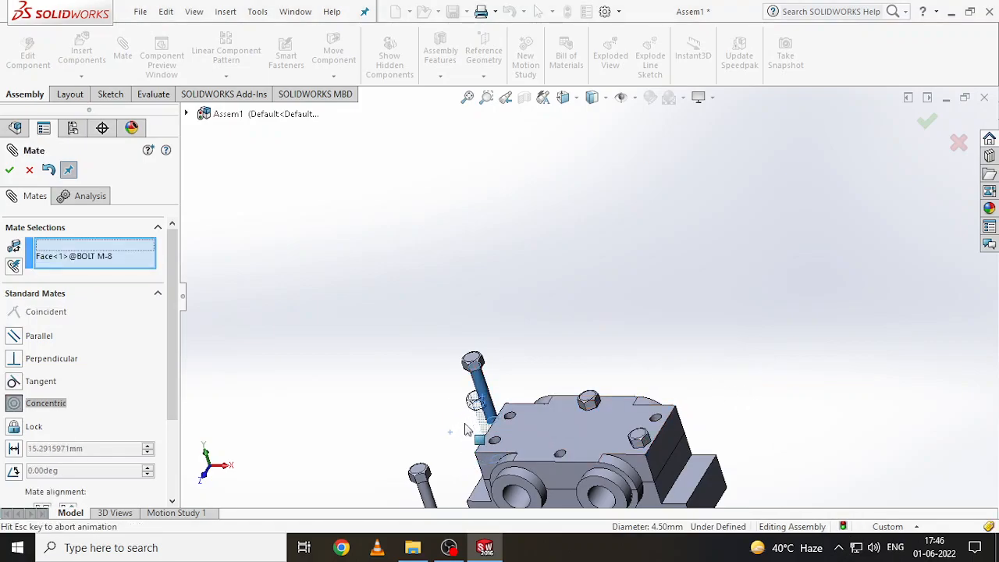
left_click(451, 452)
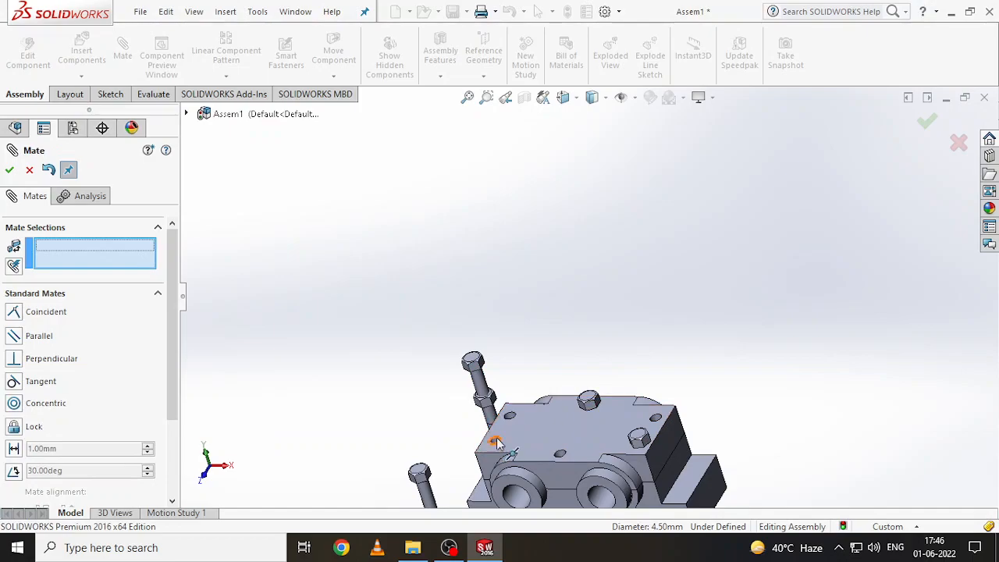
key("ctrl+z")
Add a concentric mate between the shank of BOLT M-8<3> and the front left corner hole of the TOP
left_click(455, 437)
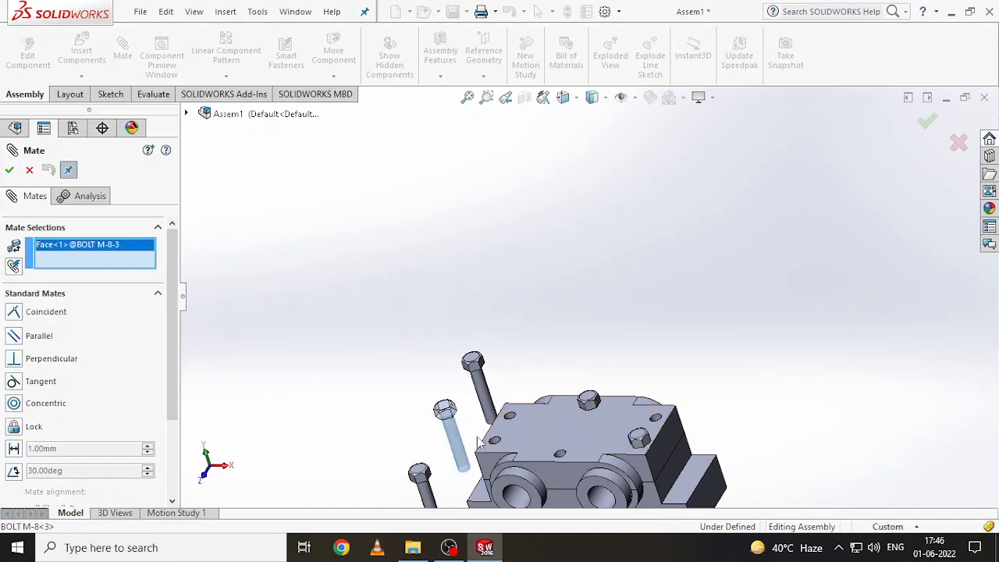
scroll(515, 418, "down", 3)
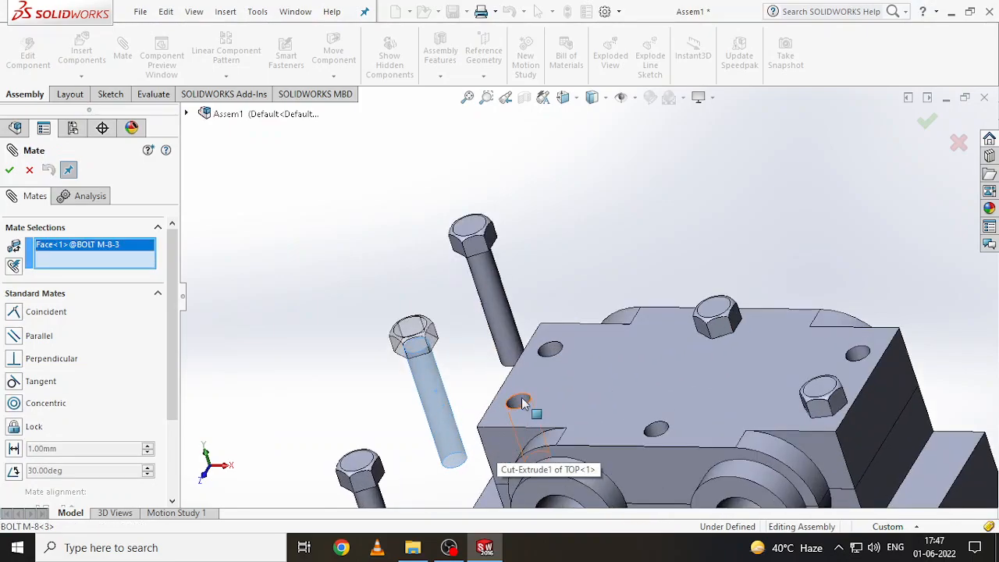
left_click(523, 402)
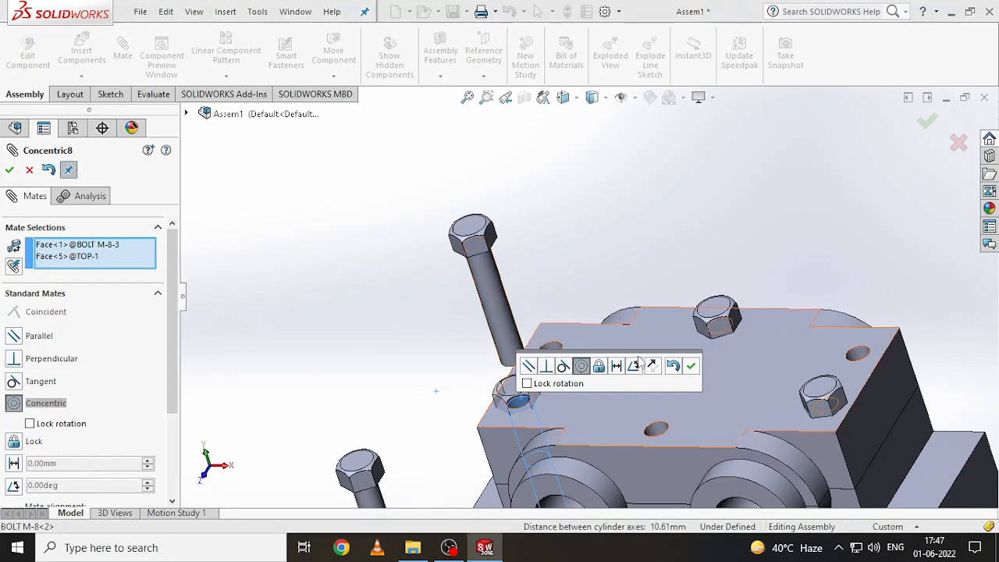
left_click(692, 366)
Add a concentric mate between the shank of BOLT M-8<2> and the rear left corner hole of the TOP
left_click(517, 336)
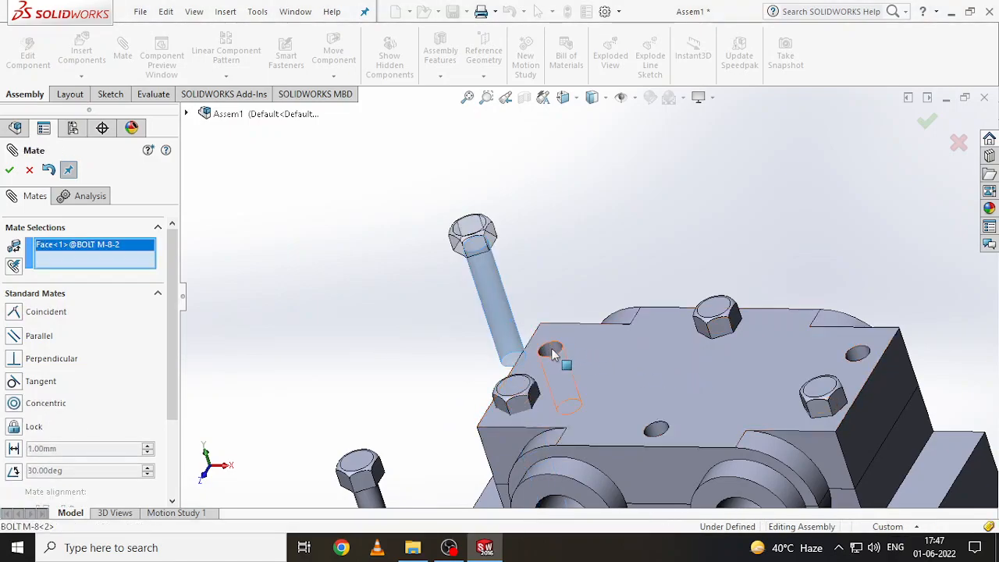
left_click(551, 355)
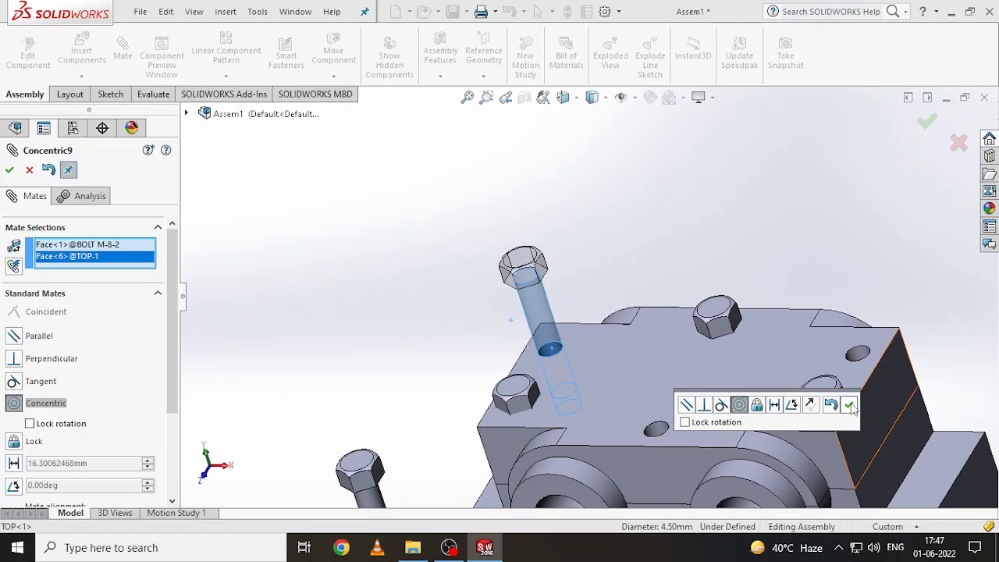
left_click(849, 404)
Add a concentric mate between the shank of BOLT M-8<5> and the front middle hole of the TOP
left_click(373, 500)
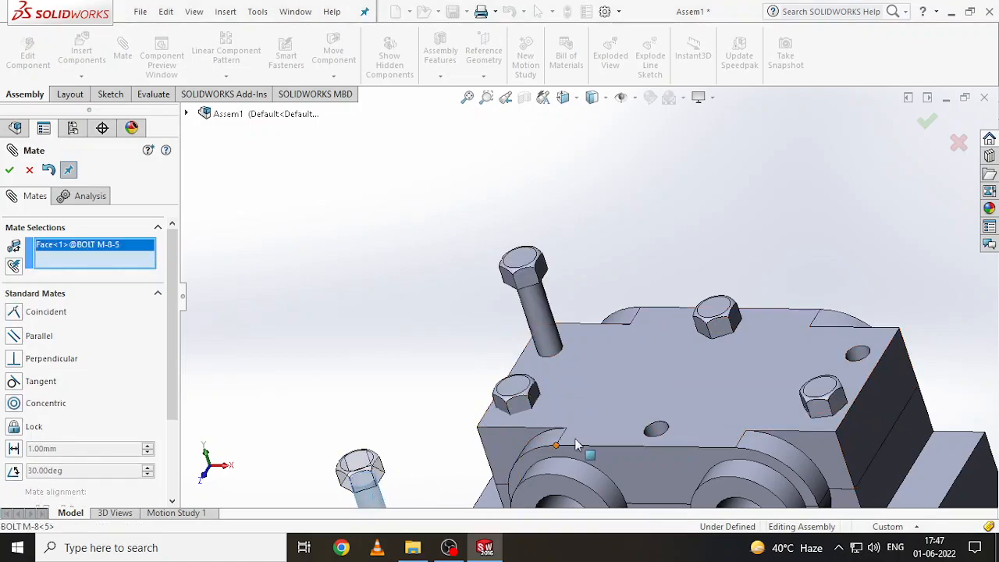
left_click(657, 426)
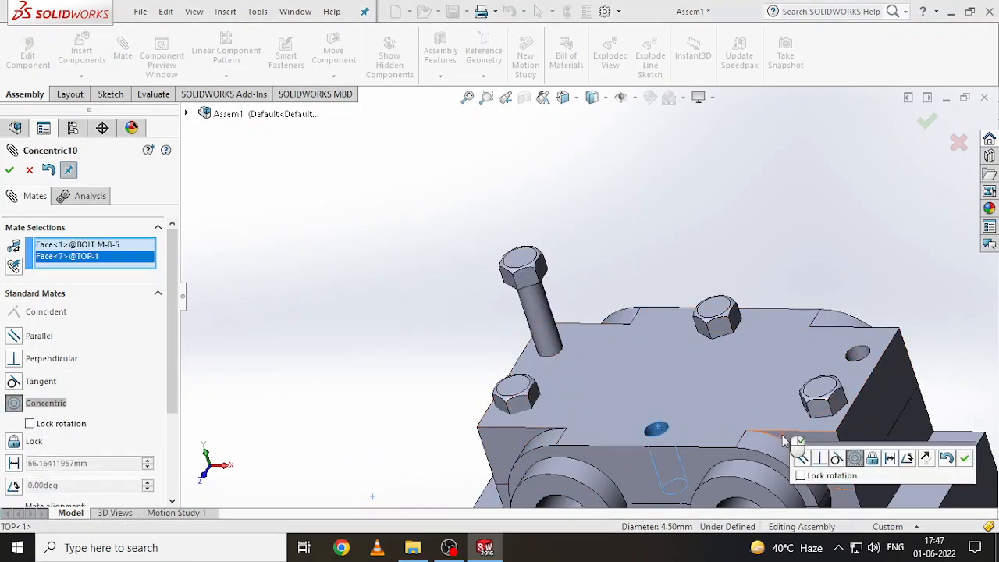
left_click(964, 459)
scroll(854, 463, "up", 3)
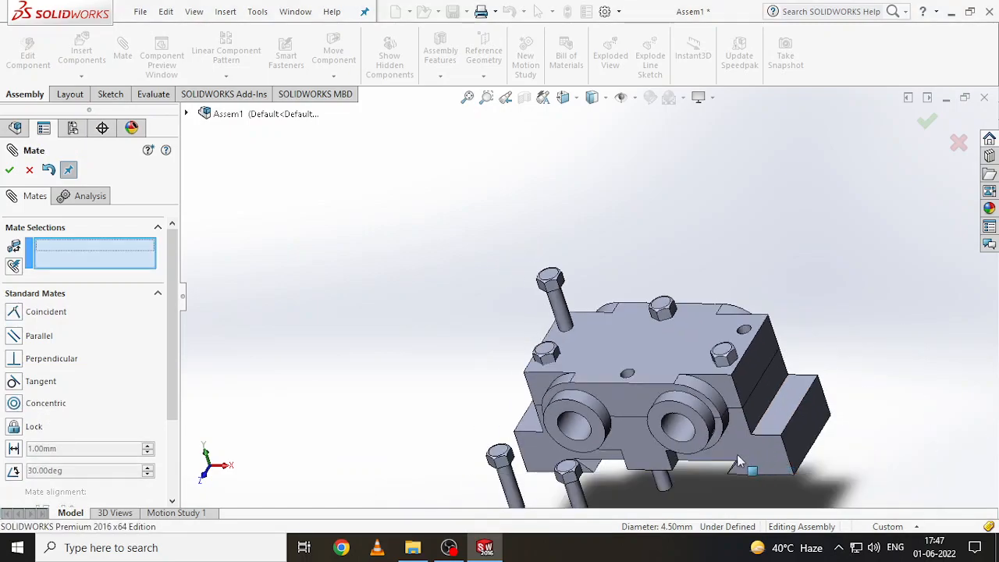
Add a concentric mate between the shank of BOLT M-8<6> and the rear right corner hole of the TOP
left_click(590, 487)
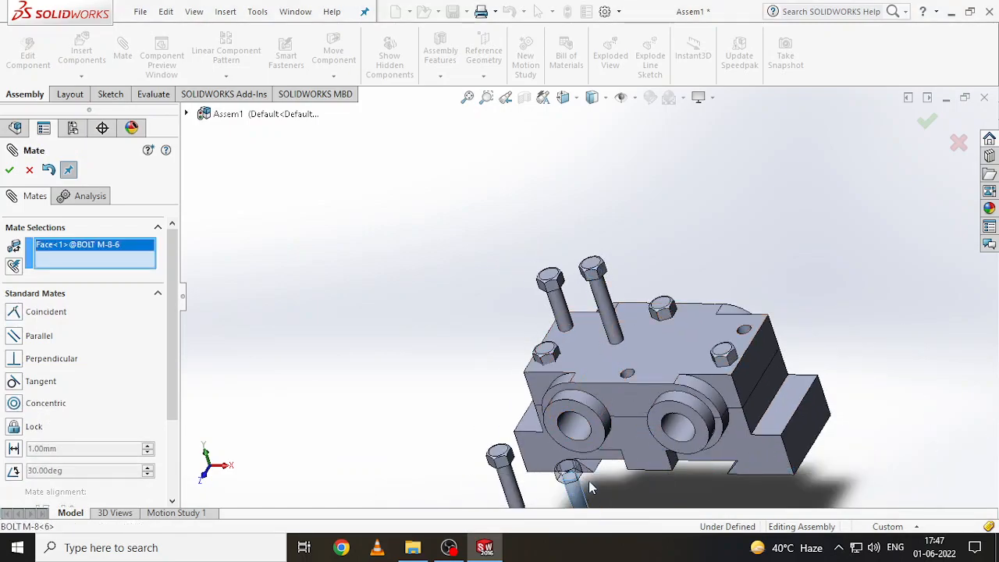
left_click(742, 332)
left_click(871, 354)
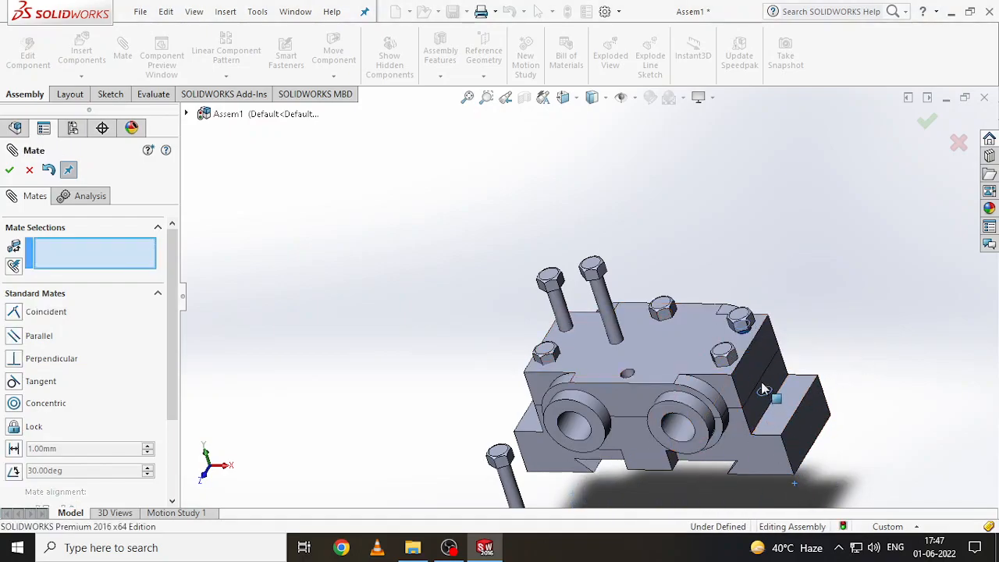
Add a concentric mate between the shank of BOLT M-8<4> and the front middle hole of the TOP
left_click(504, 488)
scroll(632, 379, "down", 4)
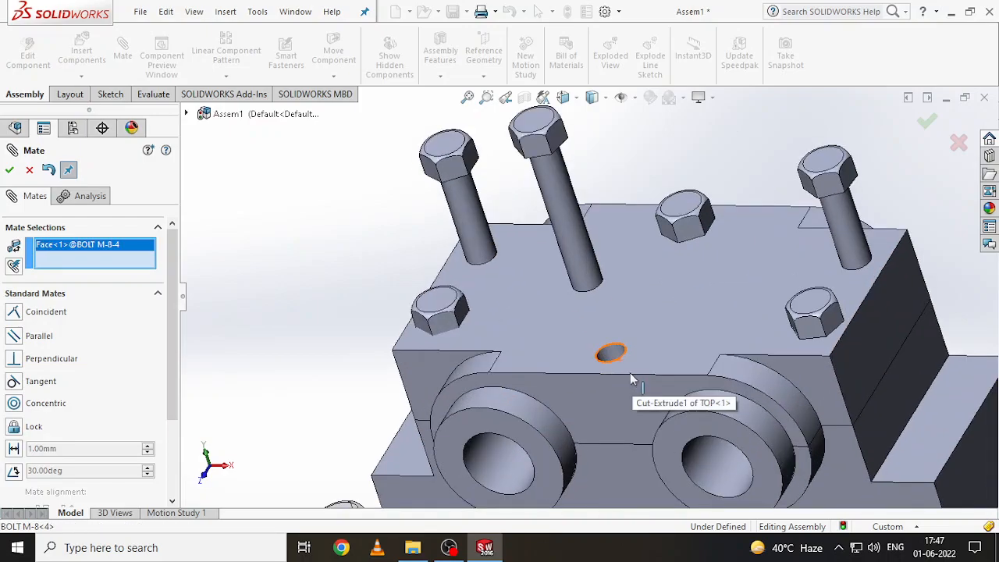
left_click(609, 357)
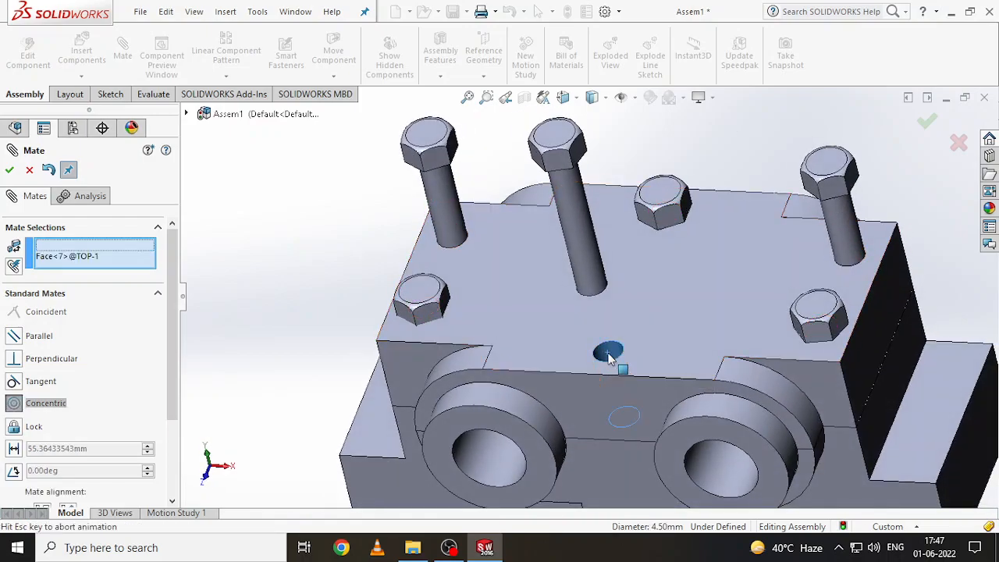
left_click(789, 378)
scroll(726, 421, "up", 5)
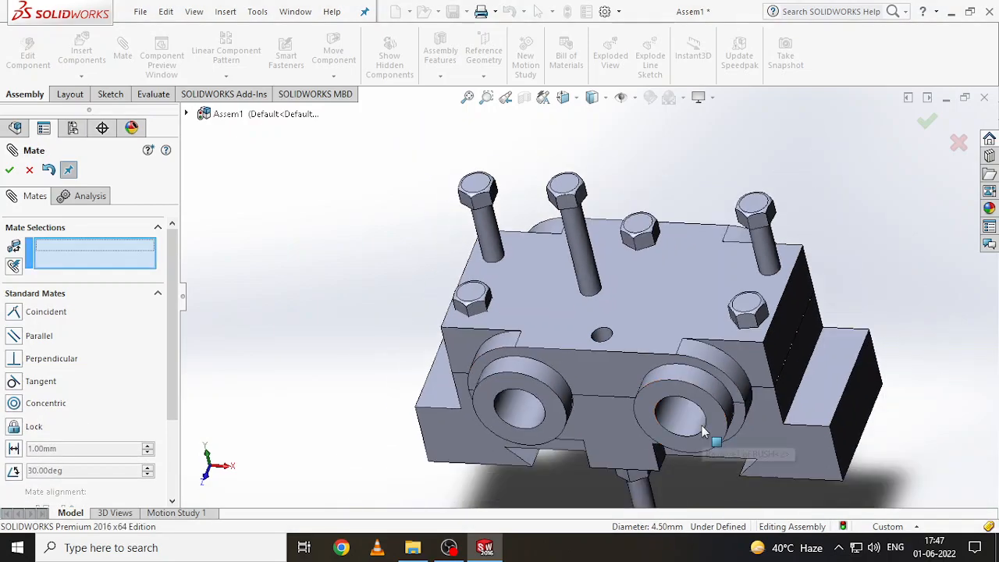
Slide BOLT M-8<4> up along its hole axis until its head is above the TOP, and leave the Mate command
left_click_drag(635, 474, 602, 328)
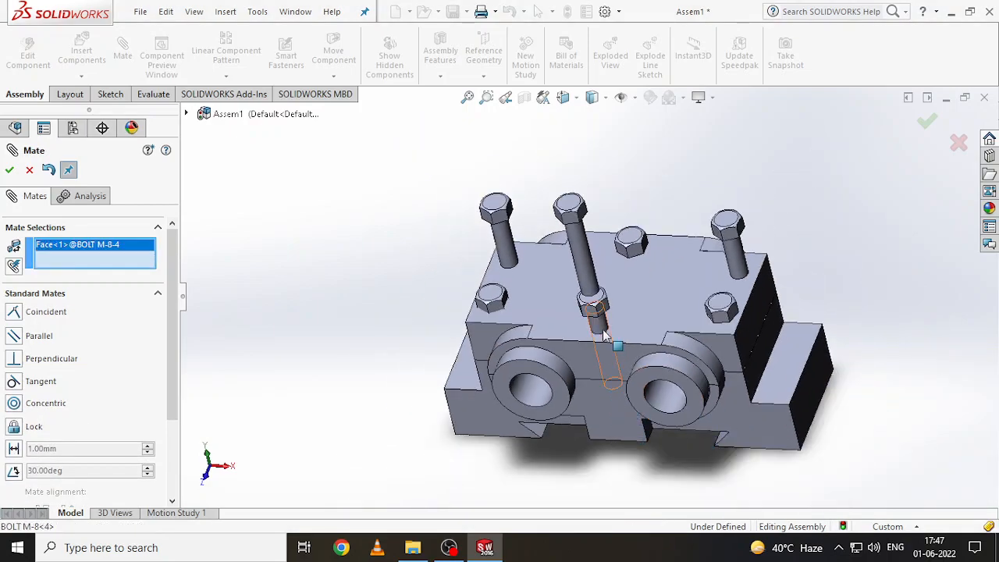
middle_click_drag(607, 326, 556, 261)
key("Escape")
scroll(561, 277, "down", 5)
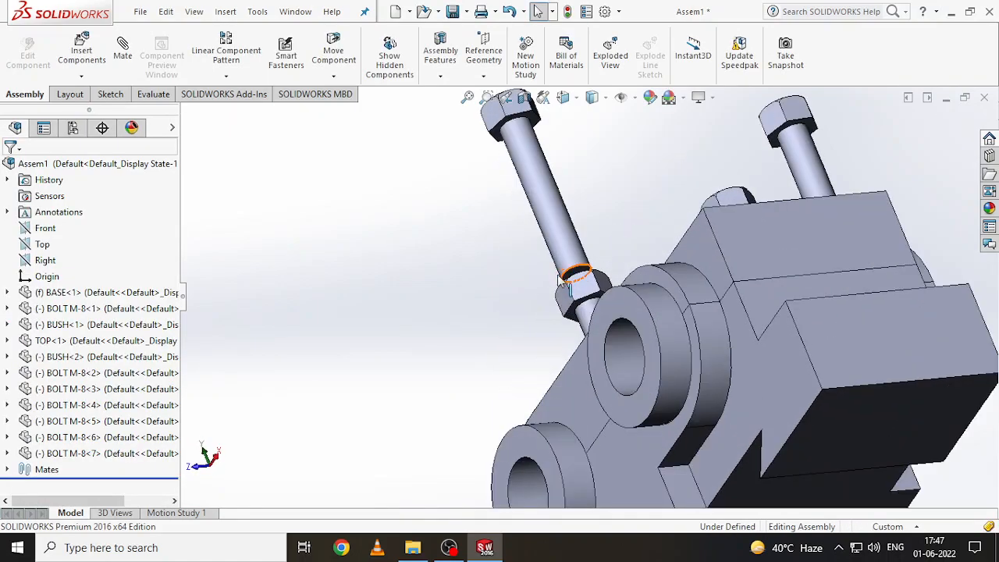
left_click(576, 321)
middle_click_drag(575, 322, 719, 341)
left_click(716, 337)
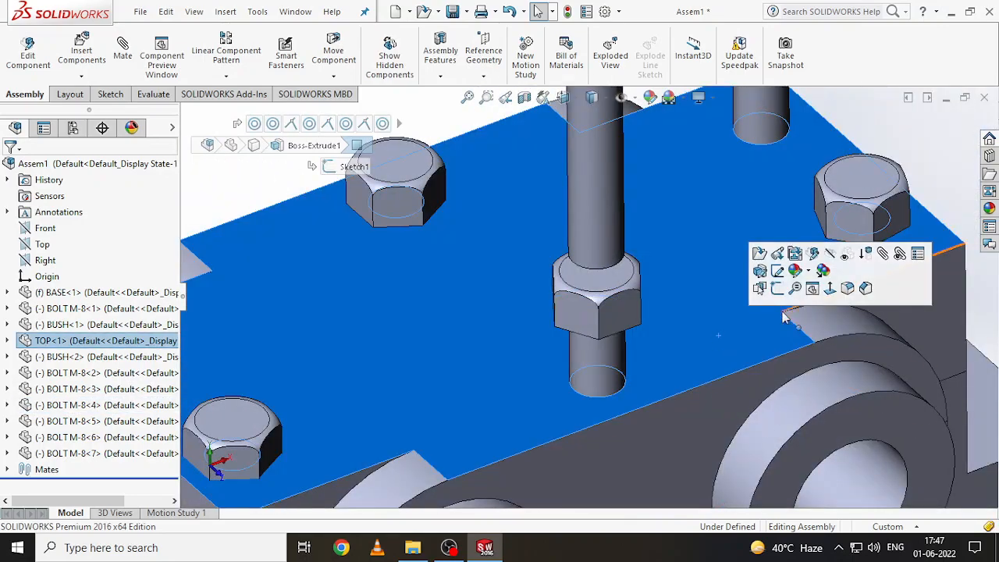
left_click(188, 158)
Add a coincident mate between the upper face of the TOP and the underside of the head of BOLT M-8<4>
left_click(122, 48)
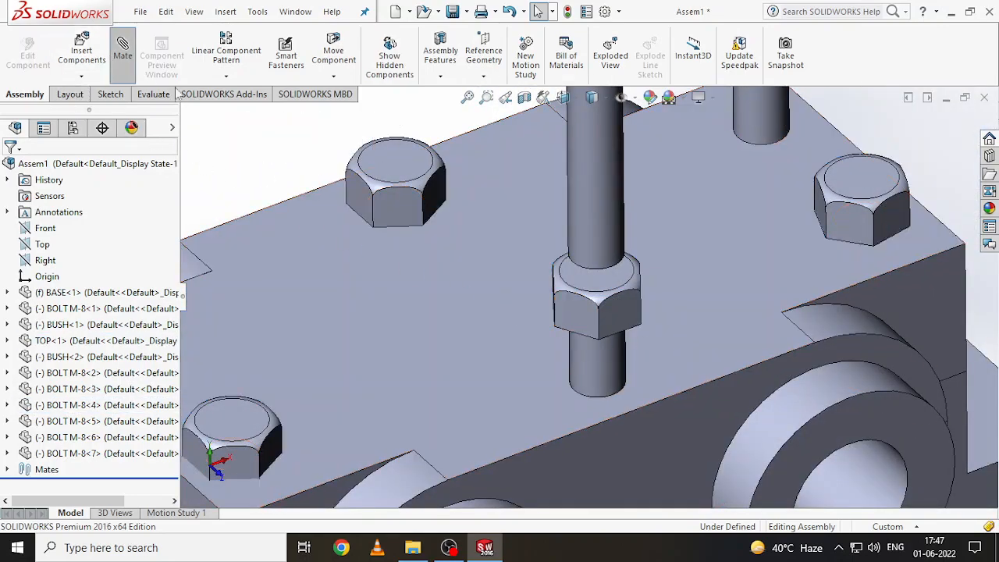
middle_click_drag(547, 357, 574, 266)
left_click(542, 384)
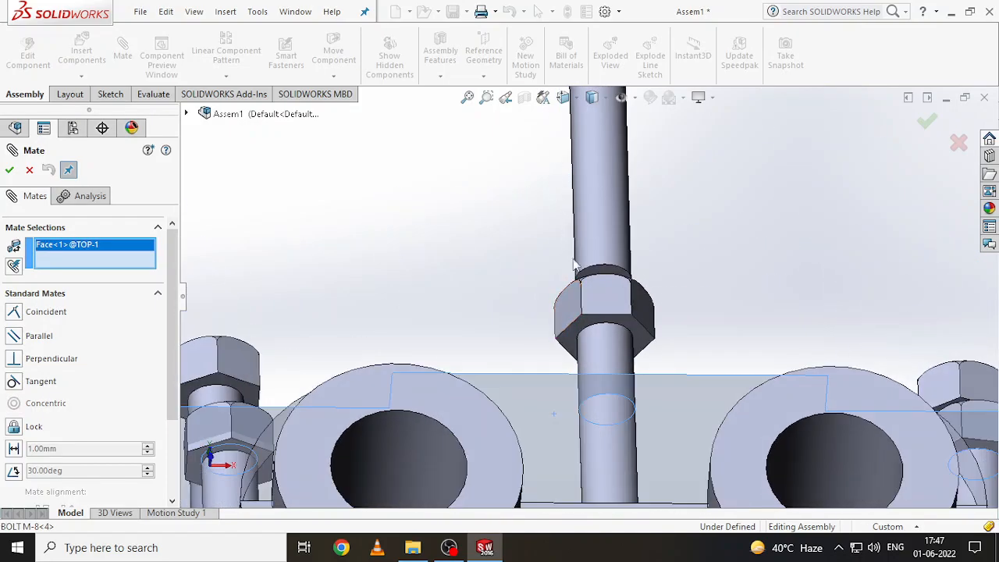
left_click(627, 331)
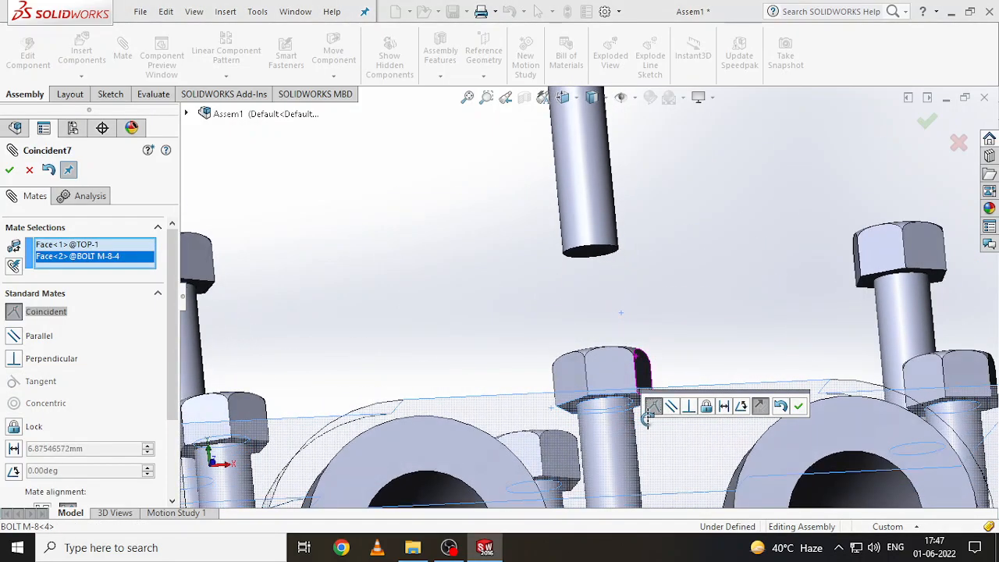
middle_click_drag(645, 416, 775, 434)
left_click(799, 406)
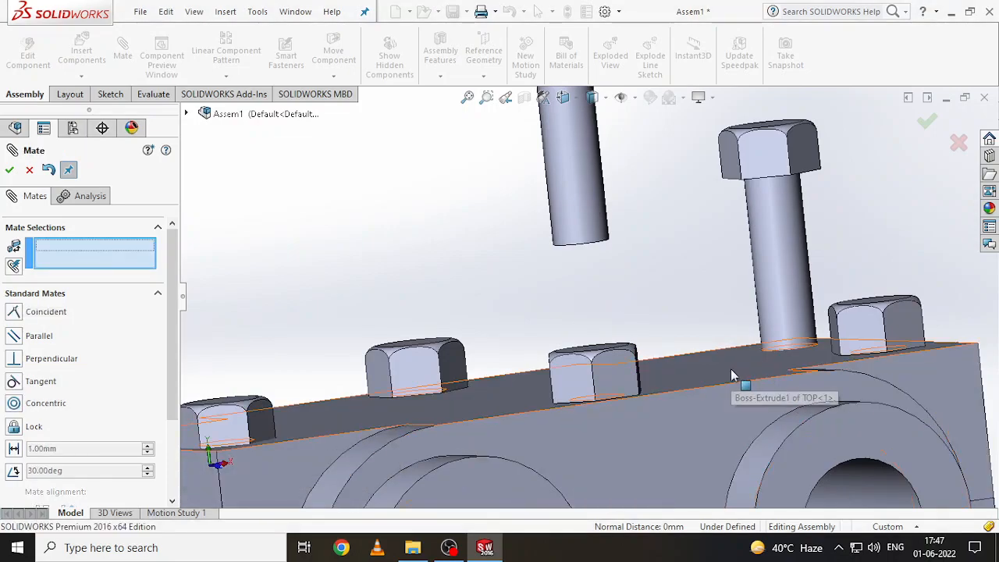
Add a coincident mate between the upper face of the TOP and the underside of the head of BOLT M-8<5>
left_click(736, 380)
middle_click_drag(574, 231, 591, 134)
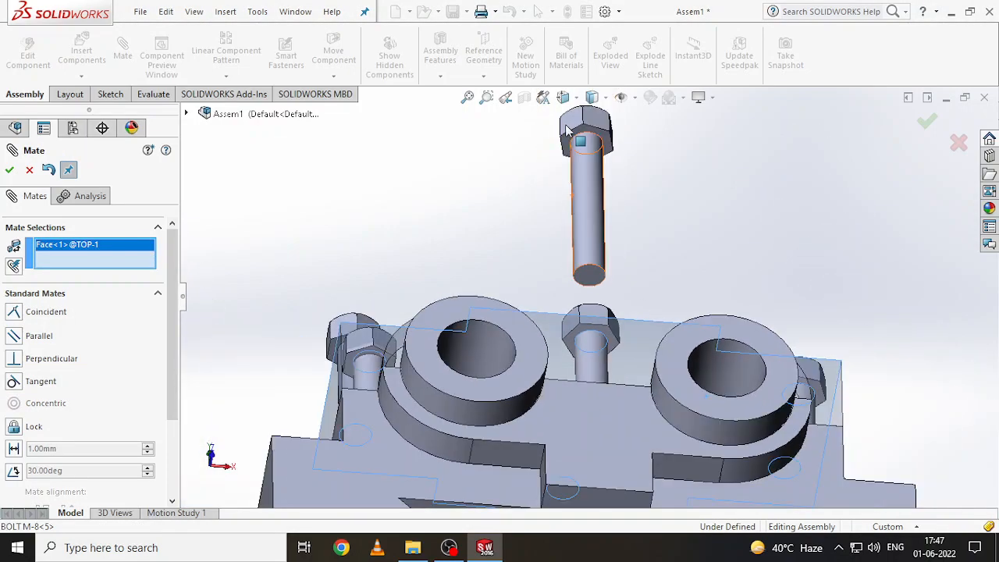
left_click(591, 134)
middle_click_drag(606, 211, 654, 422)
left_click(738, 223)
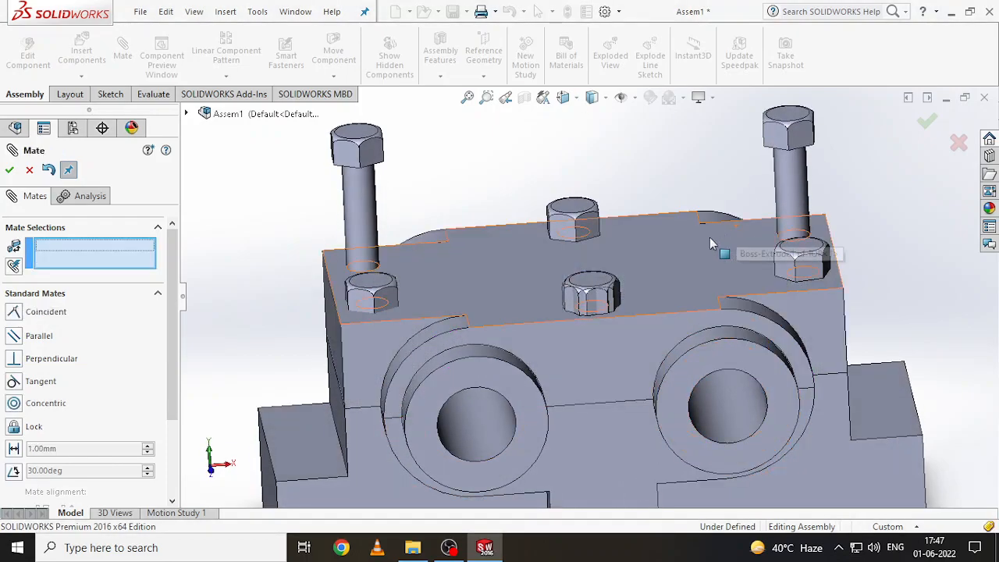
Add a coincident mate between the underside of the head of BOLT M-8<2> and the upper face of the TOP
middle_click_drag(361, 238, 480, 287)
left_click(385, 178)
left_click(479, 287)
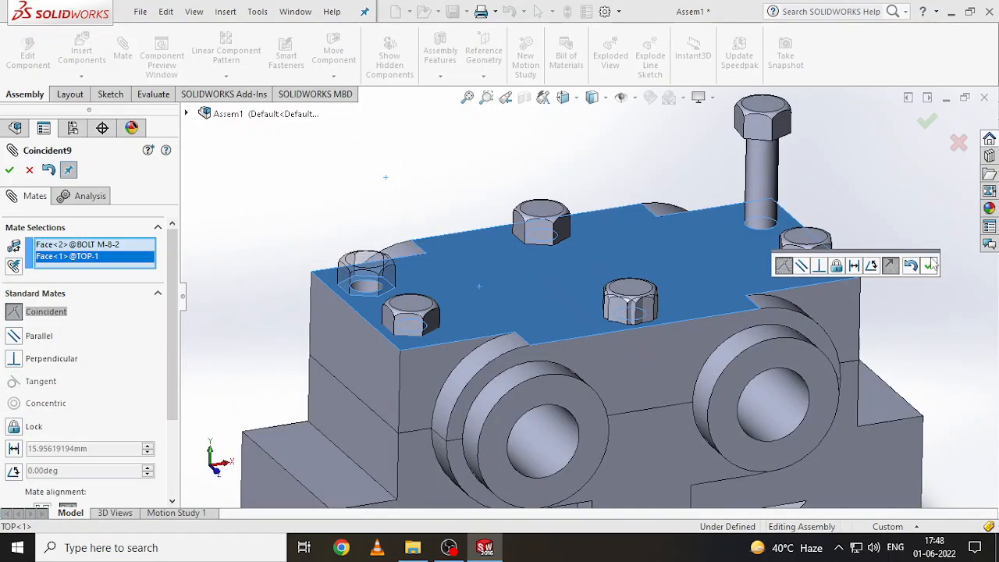
left_click(928, 266)
Add a coincident mate between the upper face of the TOP and the underside of the head of BOLT M-8<6>
left_click(731, 263)
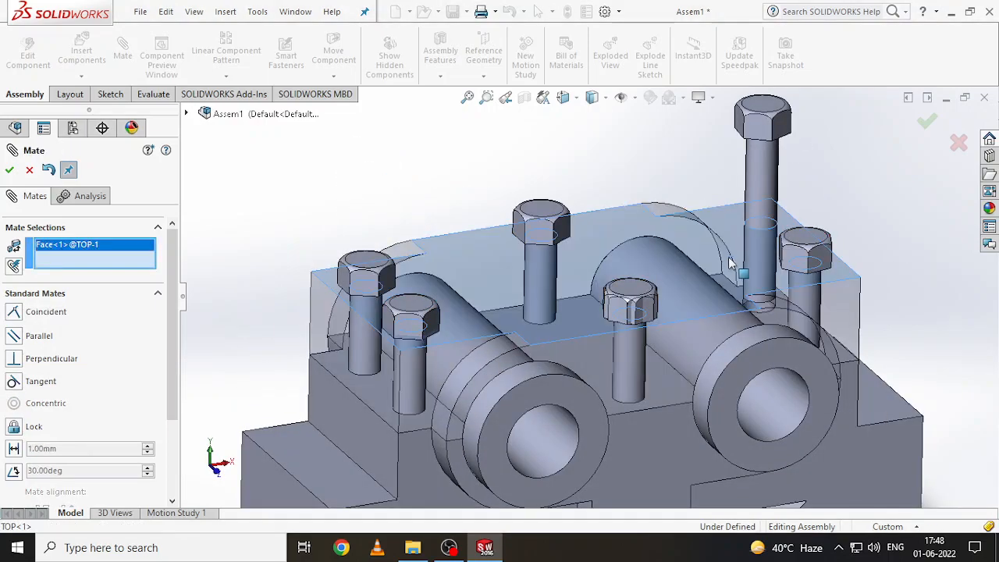
left_click(768, 171)
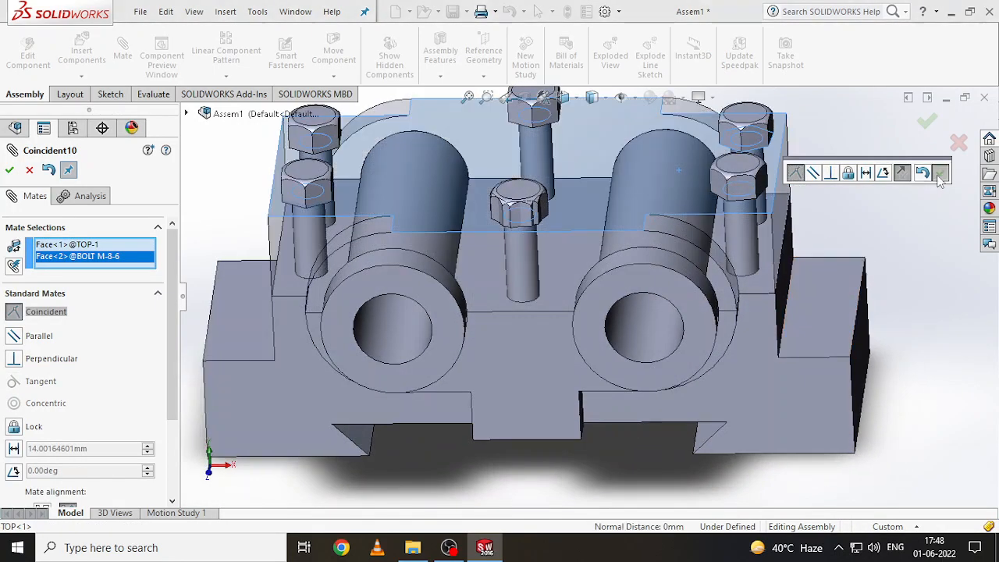
left_click(939, 174)
scroll(707, 328, "up", 5)
middle_click_drag(713, 335, 788, 295)
middle_click_drag(685, 316, 543, 343)
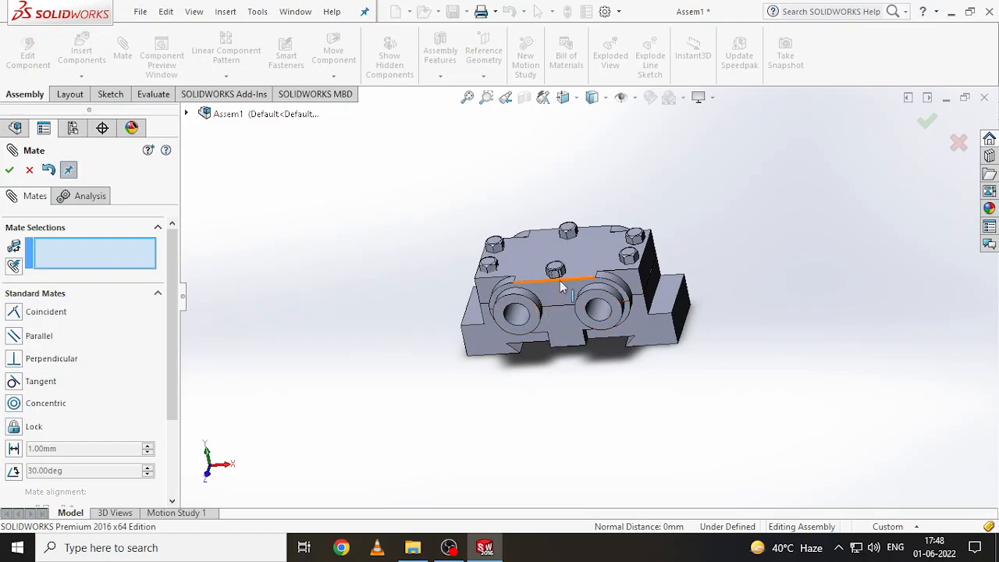
Add a parallel mate between the front side faces of the heads of BOLT M-8<5> and BOLT M-8<7>
scroll(553, 274, "down", 5)
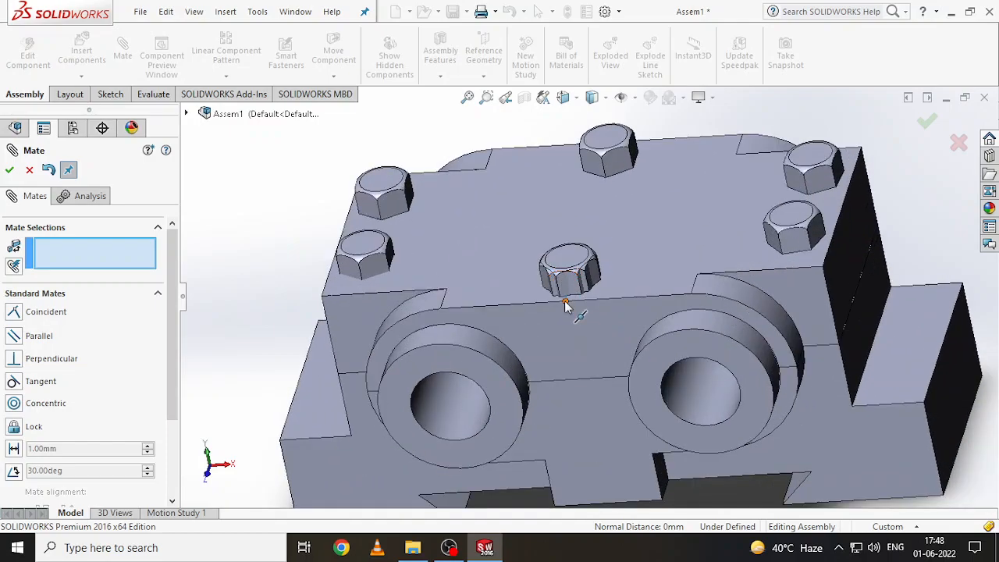
left_click(568, 297)
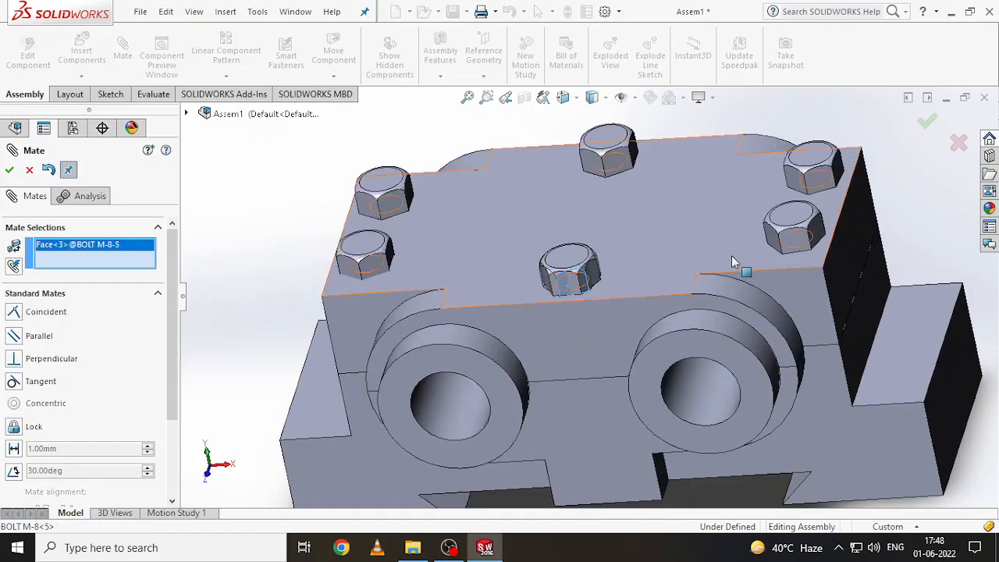
left_click(789, 245)
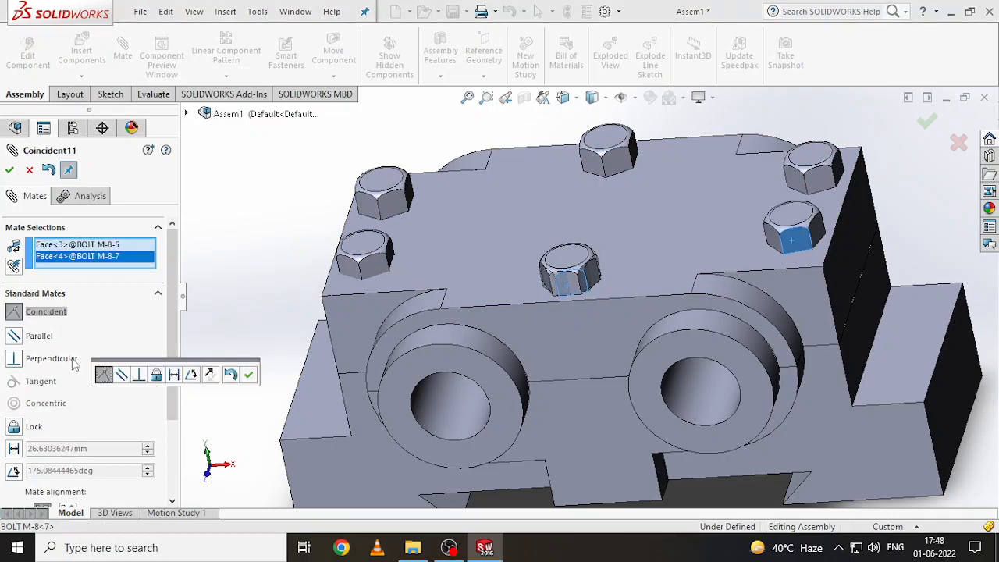
left_click(39, 336)
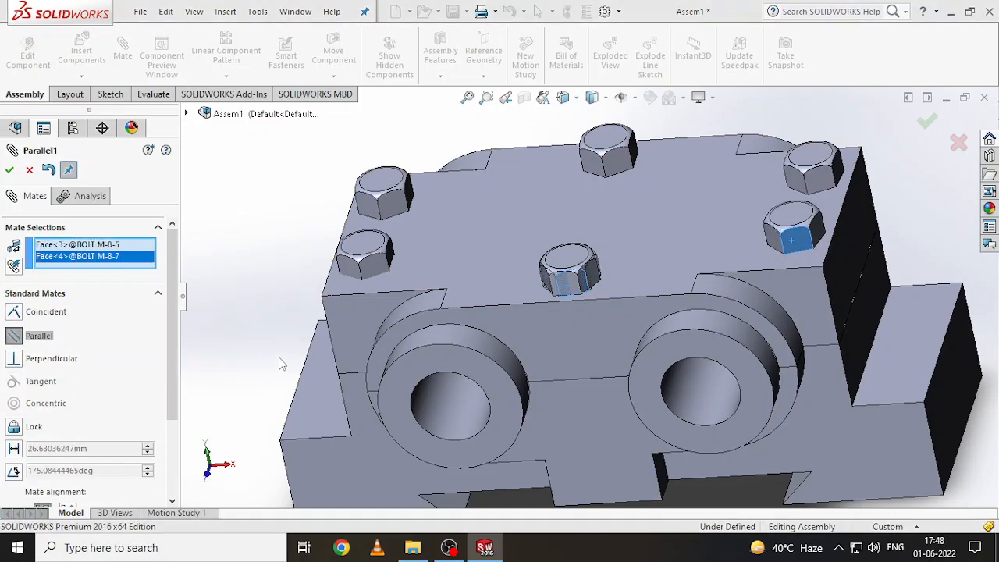
left_click(10, 171)
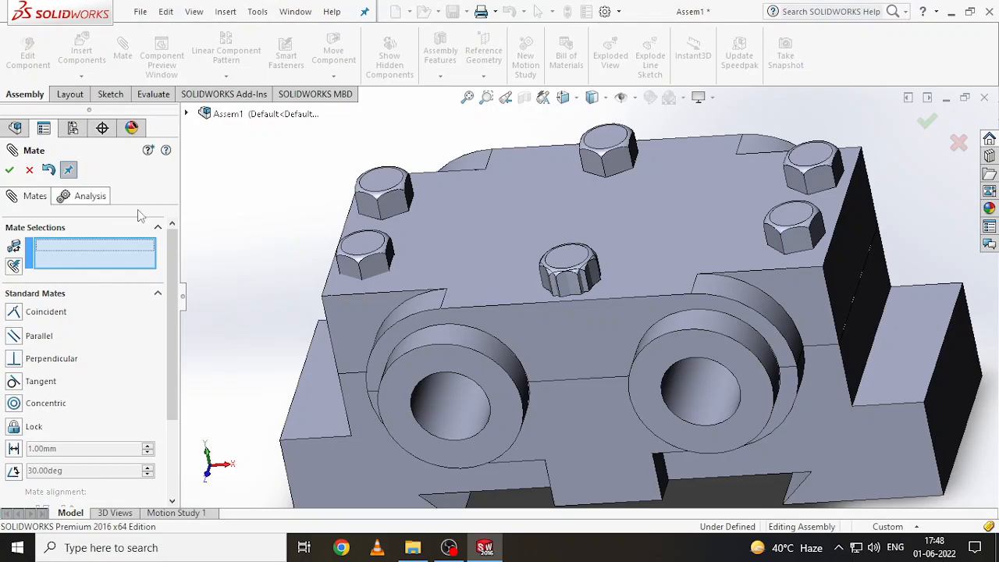
Slide BOLT M-8<3> up along its hole axis so that the underside of its head is clear of the TOP
scroll(428, 316, "up", 3)
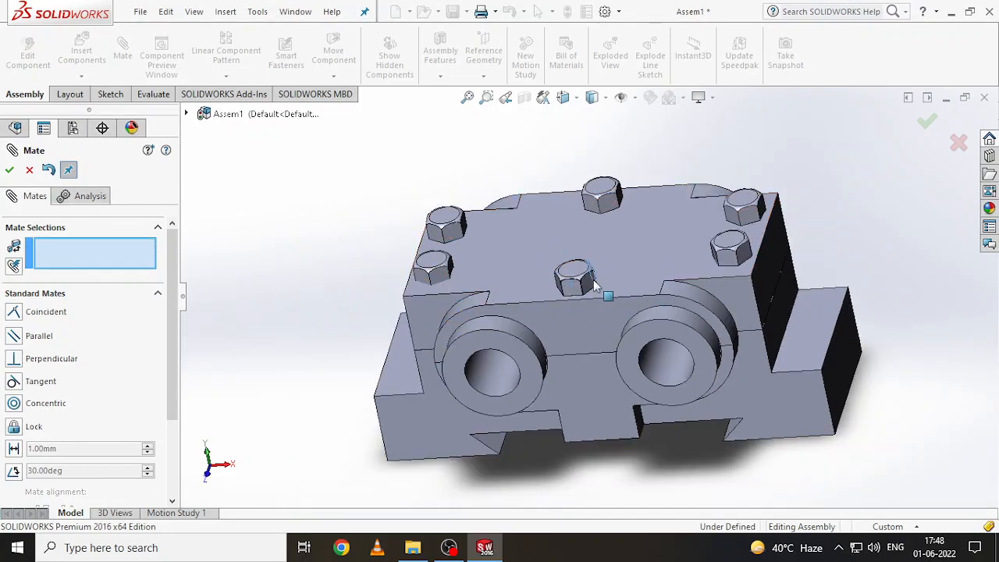
left_click_drag(431, 262, 394, 181)
middle_click_drag(455, 269, 376, 176)
Add a coincident mate between the upper face of the TOP and the underside of the head of BOLT M-8<3>, and finish mating
middle_click_drag(466, 250, 508, 294)
left_click(518, 289)
middle_click_drag(460, 262, 438, 229)
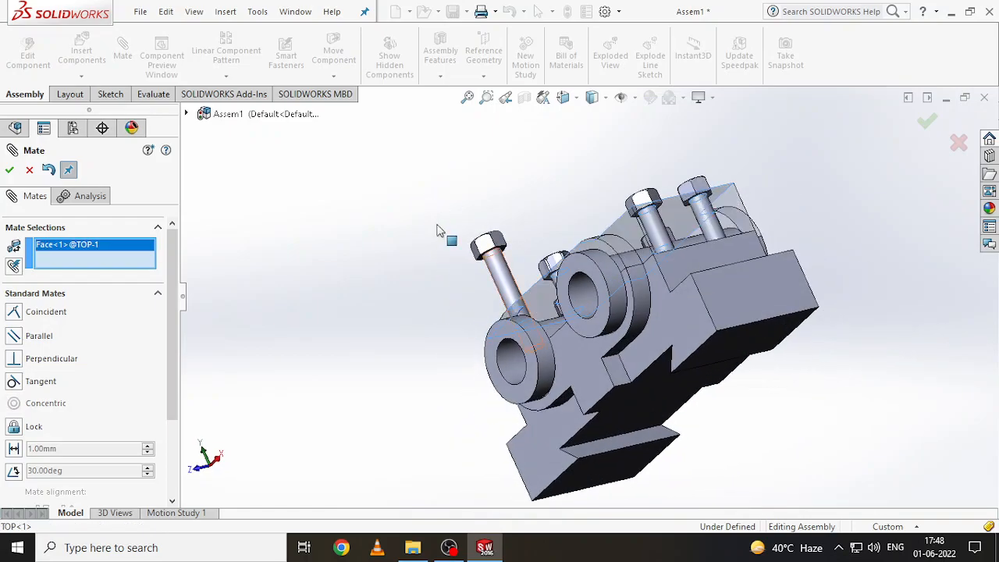
scroll(493, 261, "up", 3)
scroll(551, 293, "down", 10)
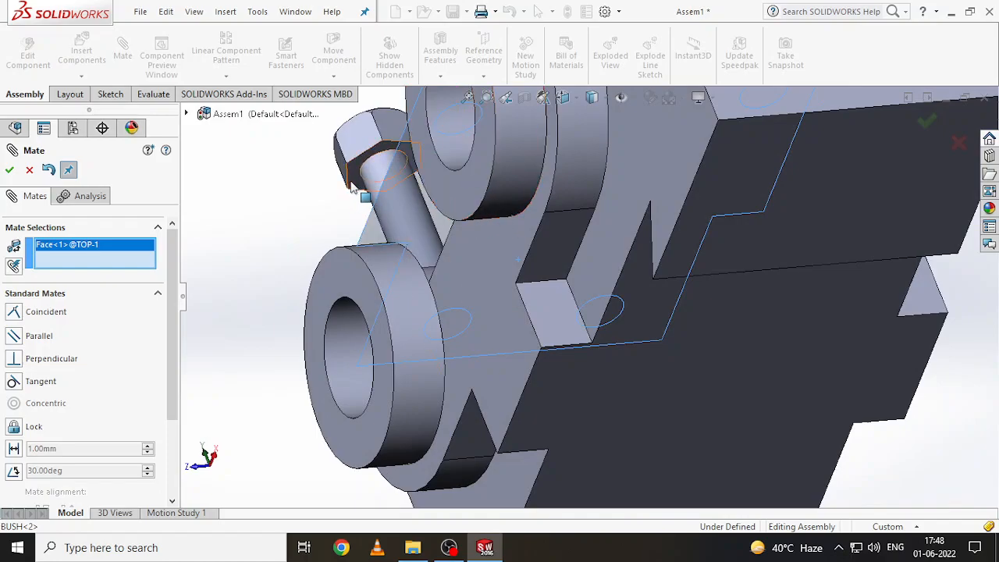
left_click(355, 188)
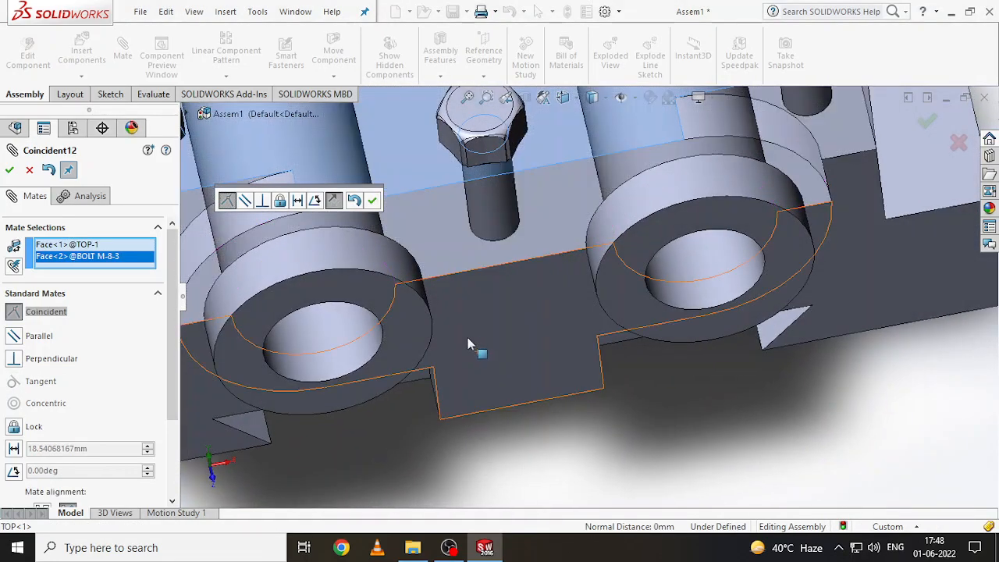
scroll(462, 331, "up", 10)
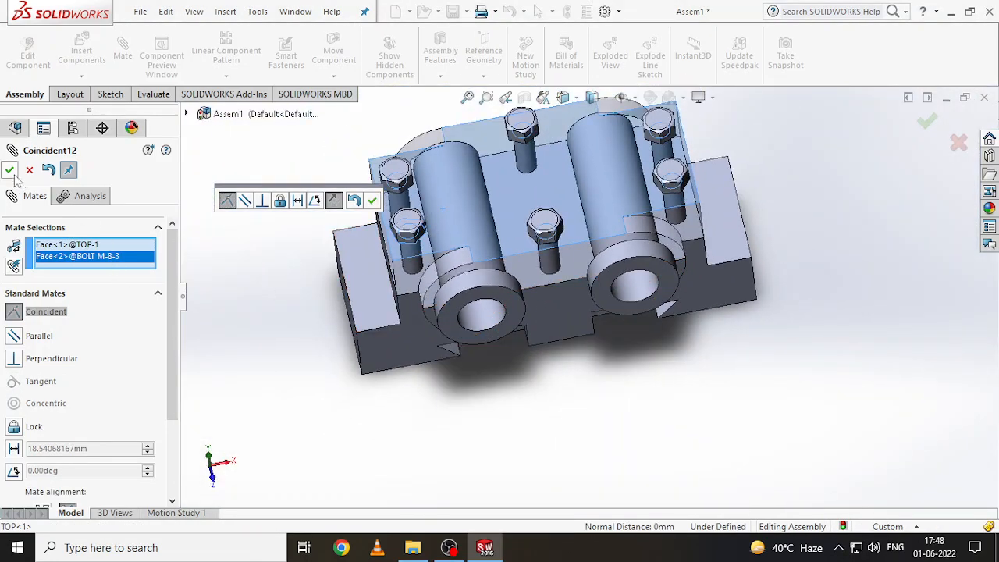
left_click(10, 171)
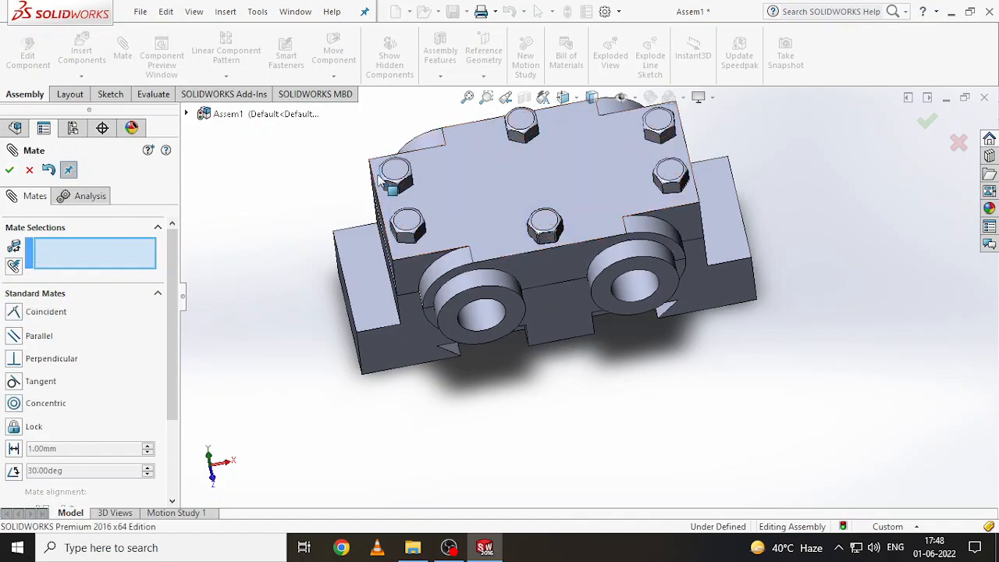
scroll(558, 197, "up", 3)
middle_click_drag(519, 273, 494, 253)
scroll(517, 293, "up", 1)
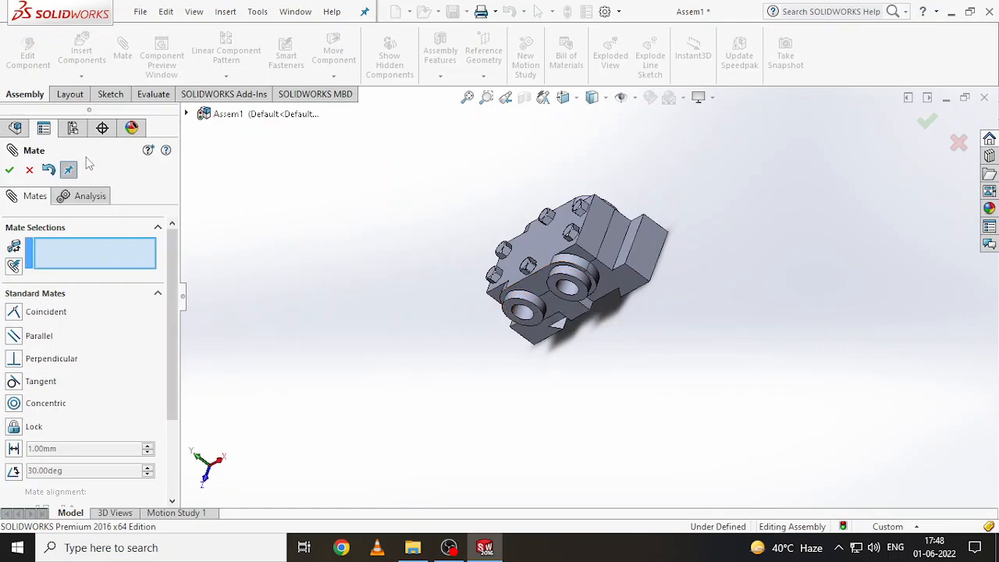
left_click(12, 173)
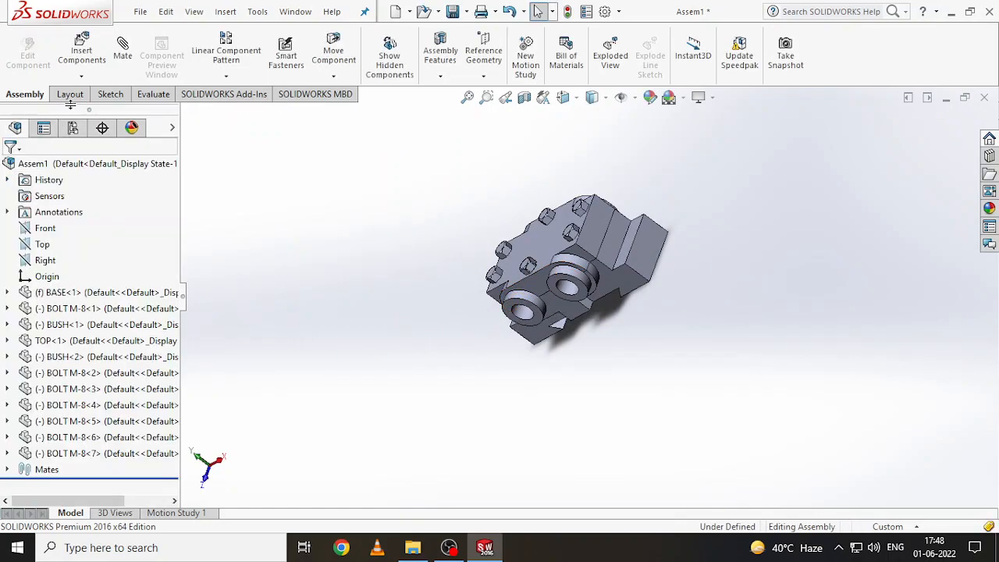
Run interference detection on all components of the assembly, examine the highlighted interference, and close the check without keeping it
left_click(141, 97)
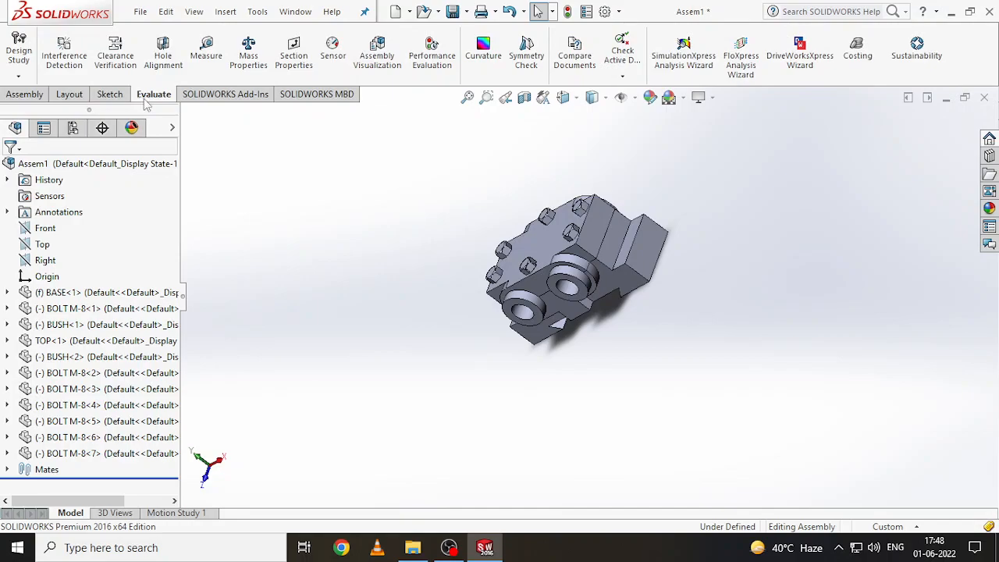
left_click(62, 60)
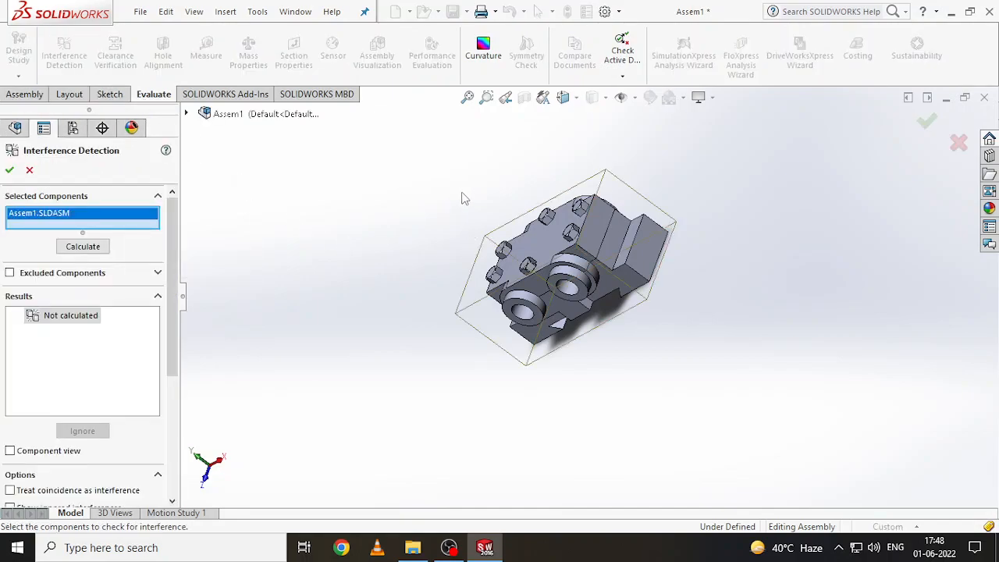
left_click_drag(705, 380, 705, 379)
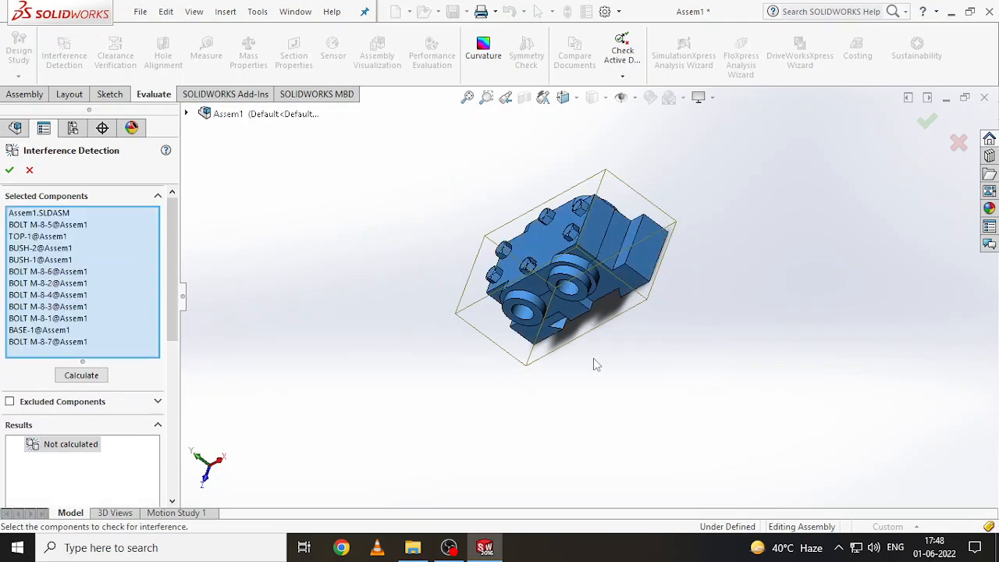
left_click(81, 376)
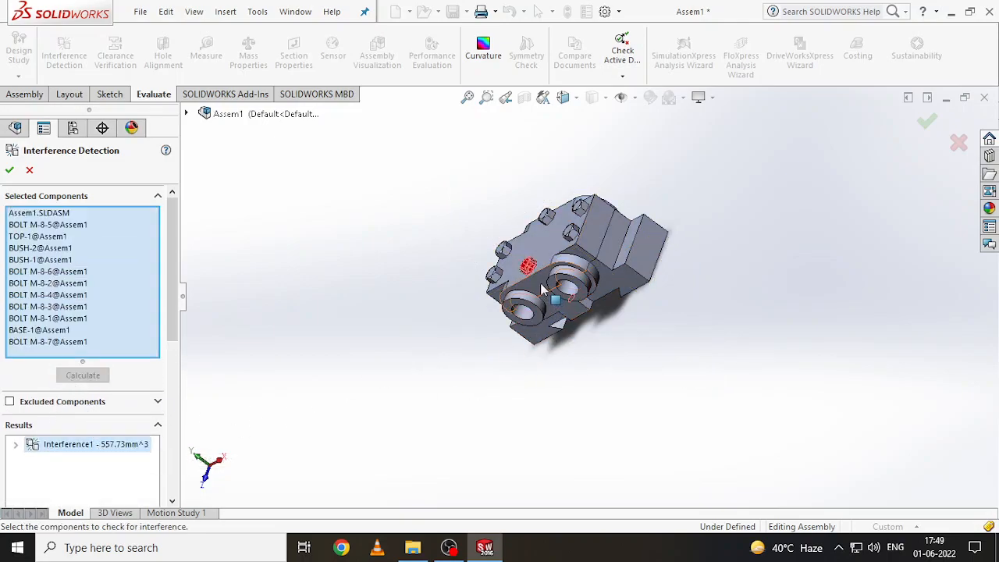
middle_click_drag(542, 290, 549, 299)
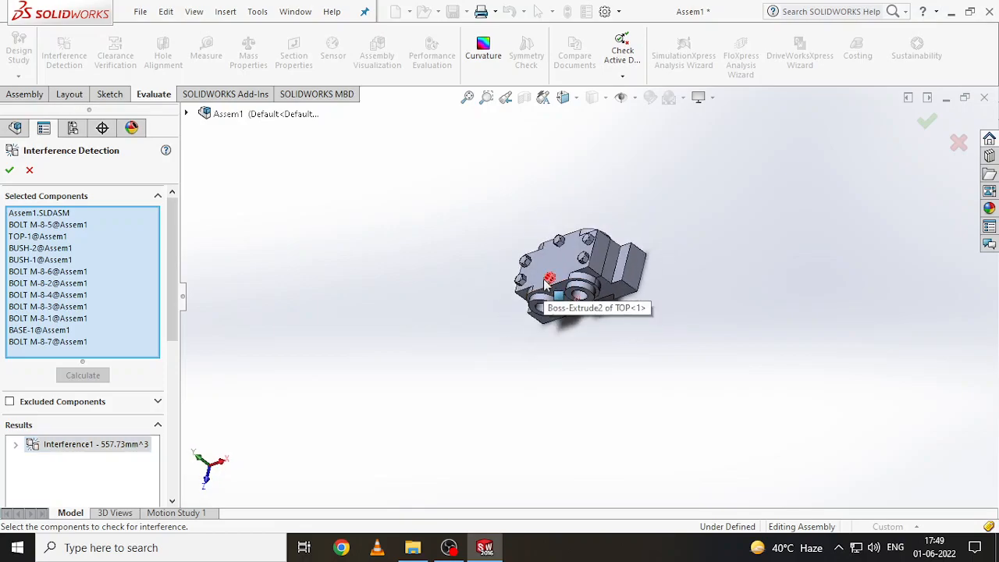
scroll(546, 289, "down", 5)
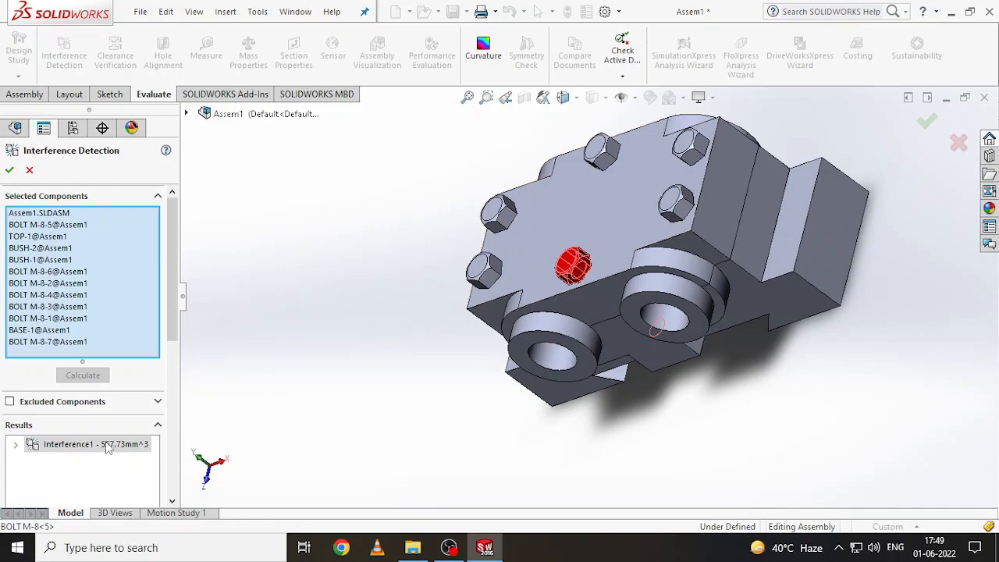
middle_click_drag(515, 383, 582, 279)
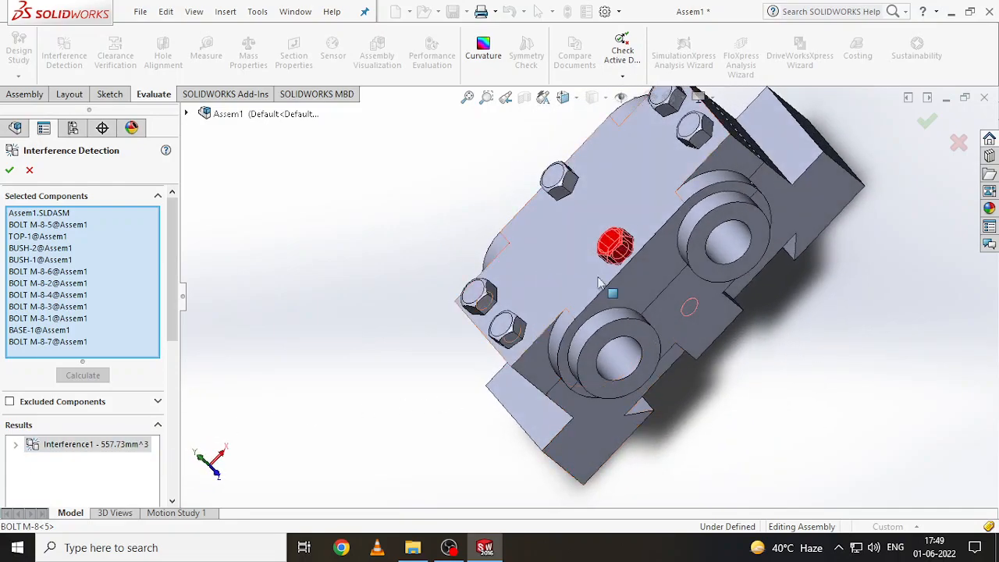
left_click(958, 144)
Delete the duplicate BOLT M-8<5> that overlaps BOLT M-8<4> in the same hole of the TOP
left_click(616, 247)
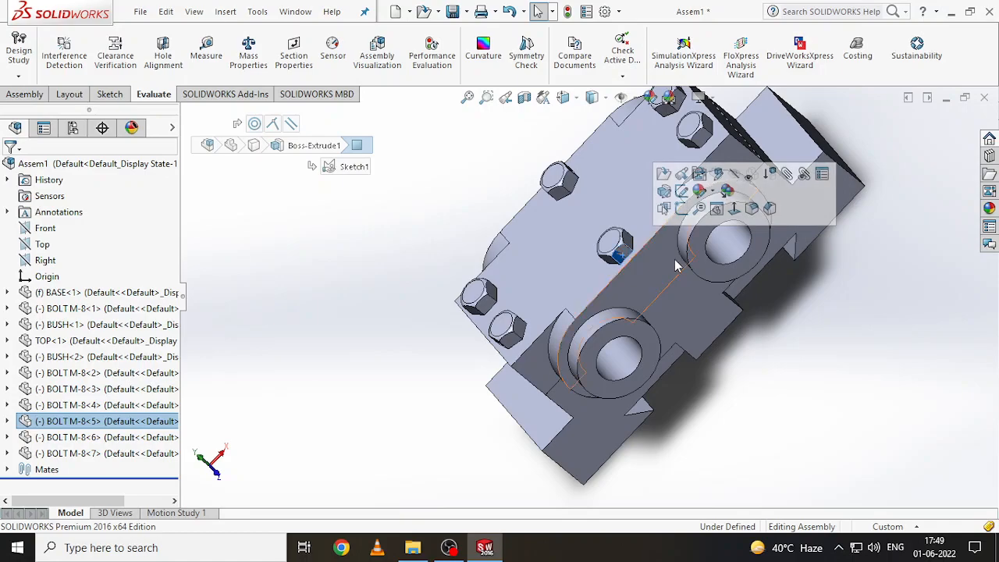
key("Delete")
key("Return")
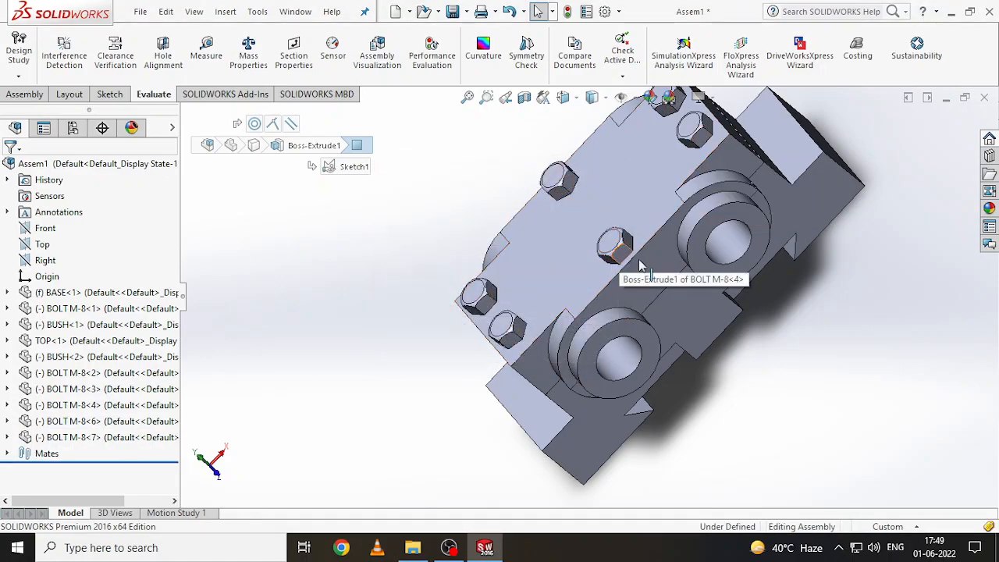
left_click_drag(620, 249, 585, 274)
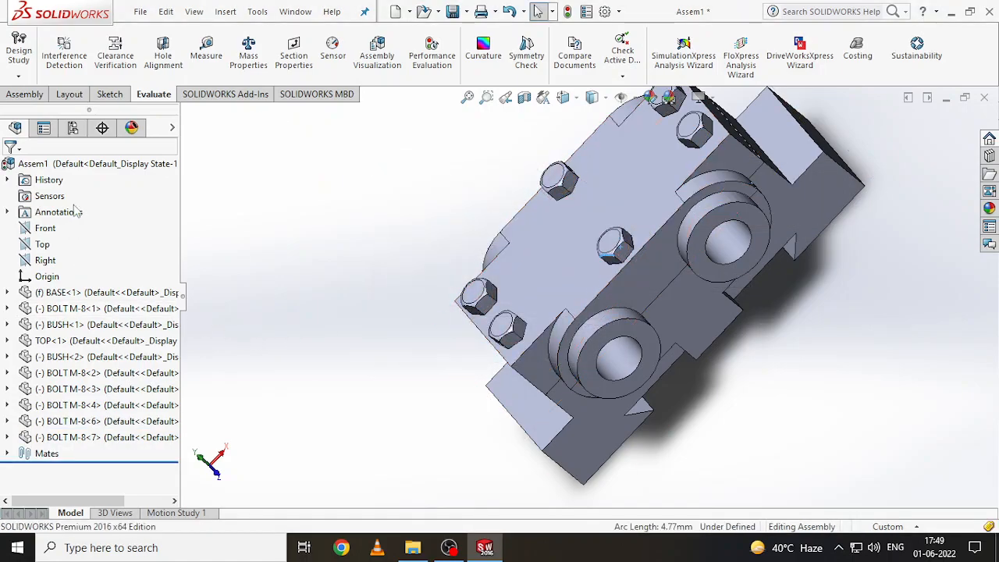
Recheck all components of the assembly for interference and finish the check
left_click(68, 61)
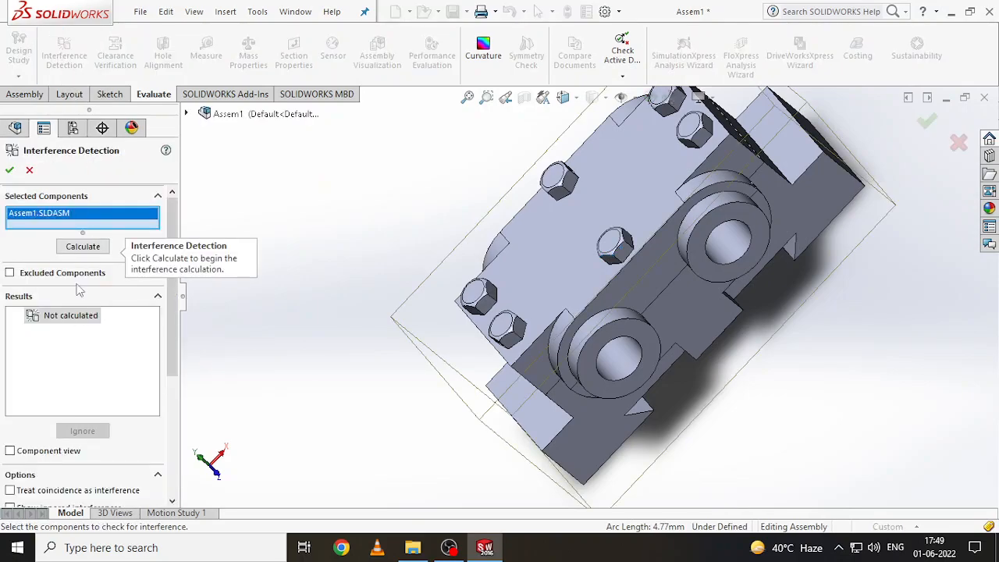
left_click_drag(288, 190, 315, 201)
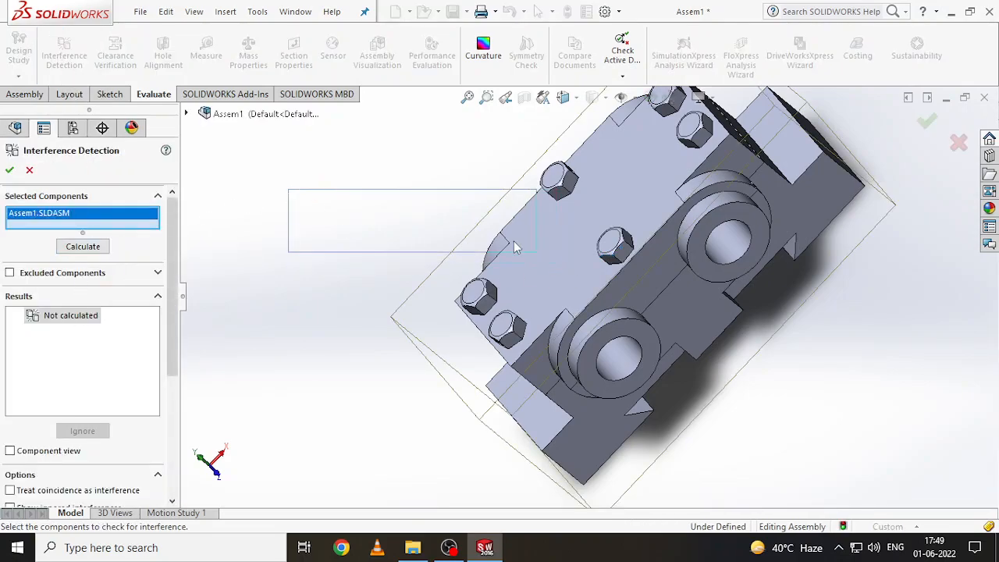
scroll(500, 226, "up", 3)
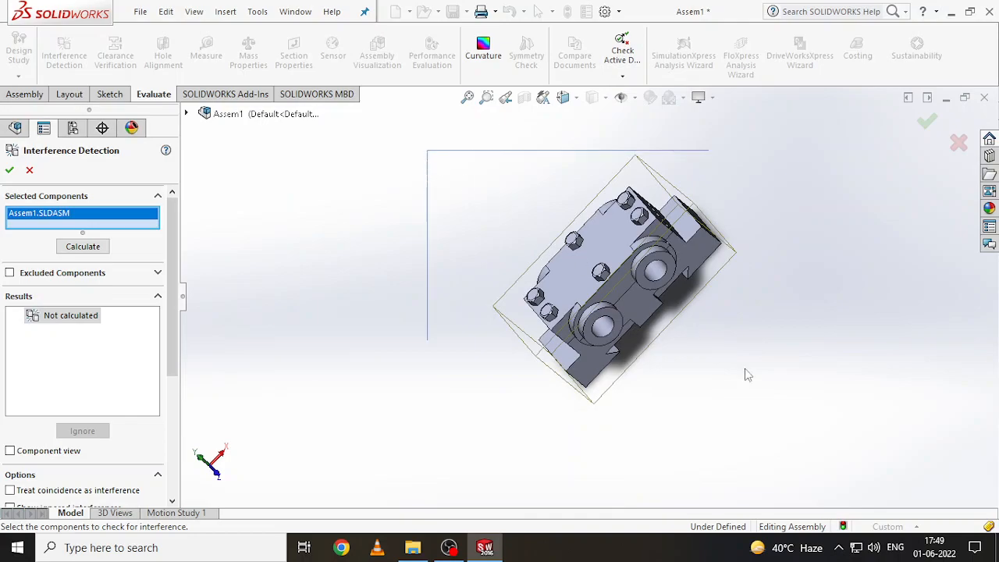
left_click_drag(722, 355, 721, 421)
left_click(82, 364)
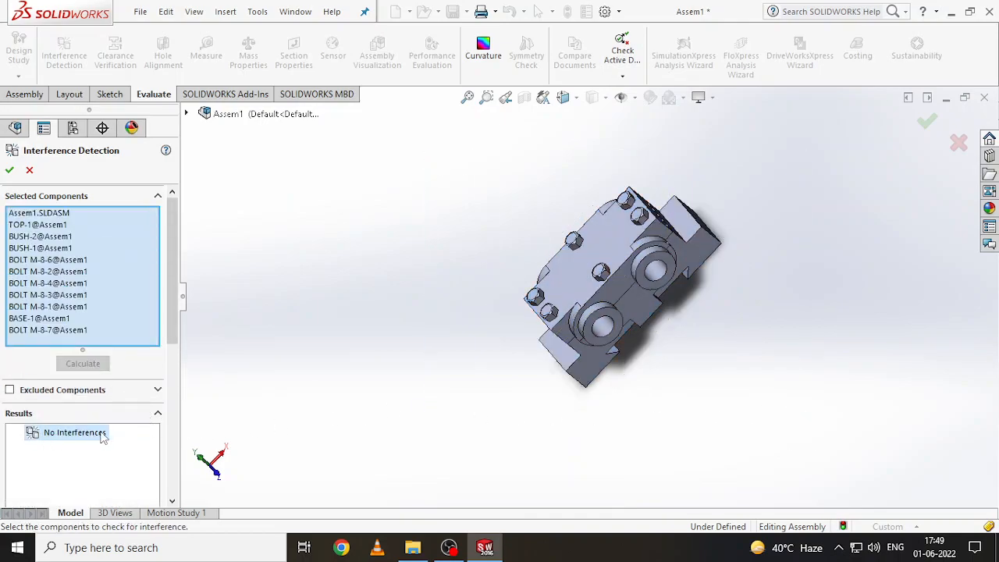
left_click(9, 170)
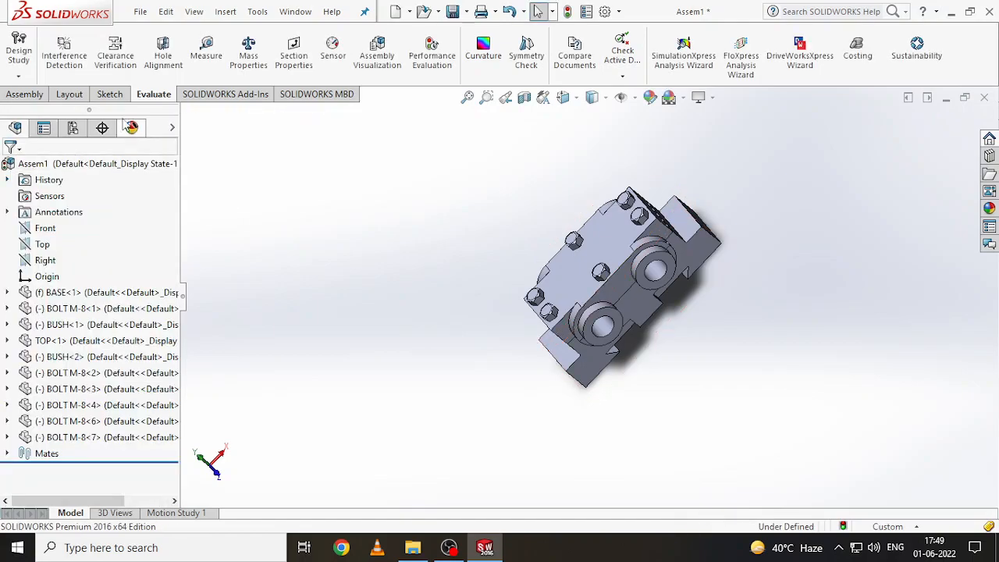
left_click(25, 94)
left_click(69, 94)
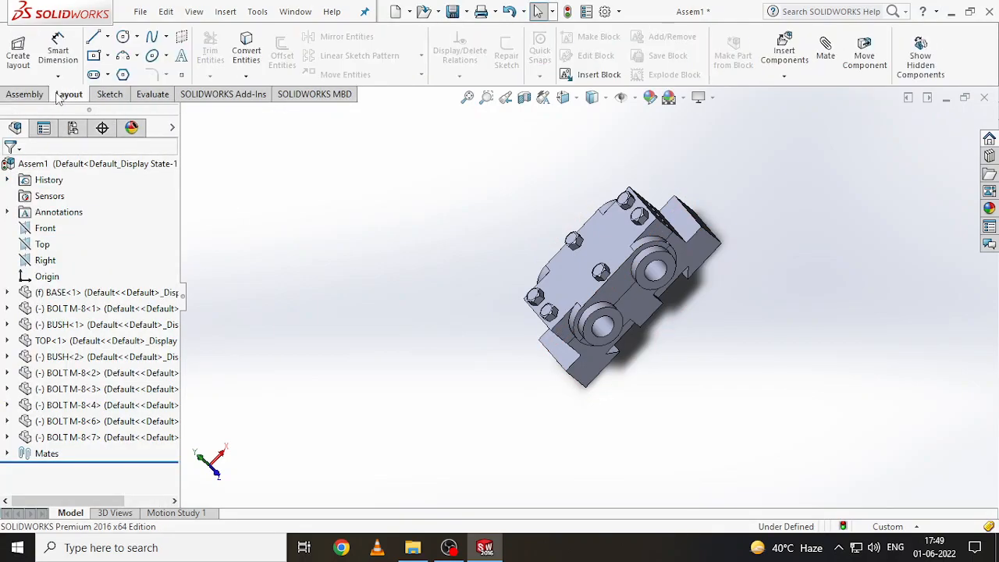
left_click(109, 95)
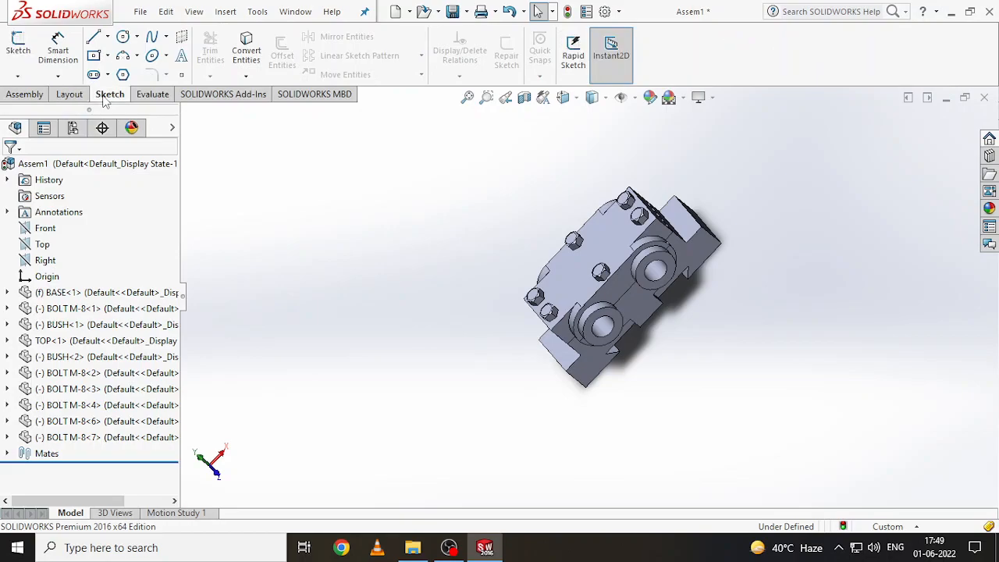
left_click(154, 95)
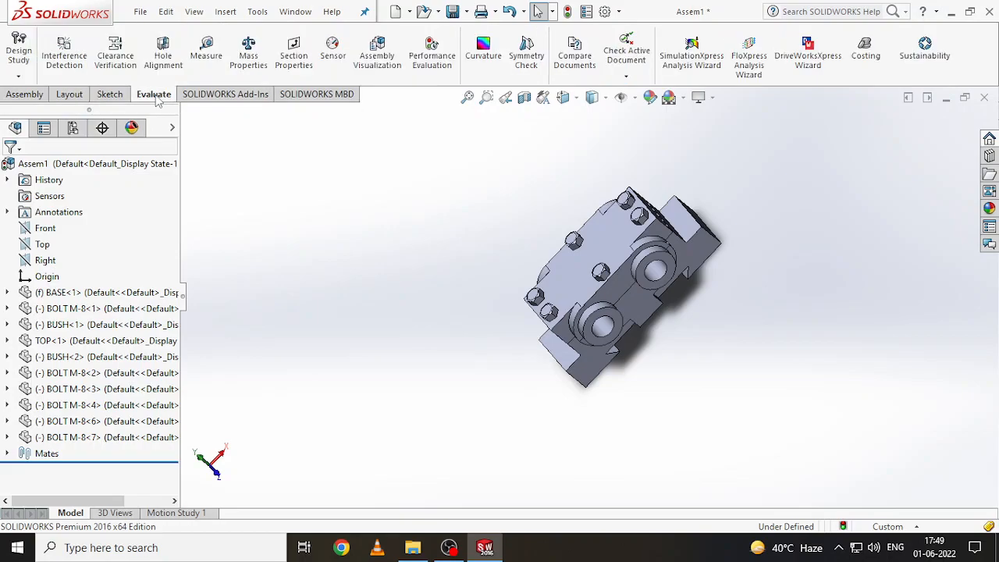
left_click(225, 94)
left_click(316, 94)
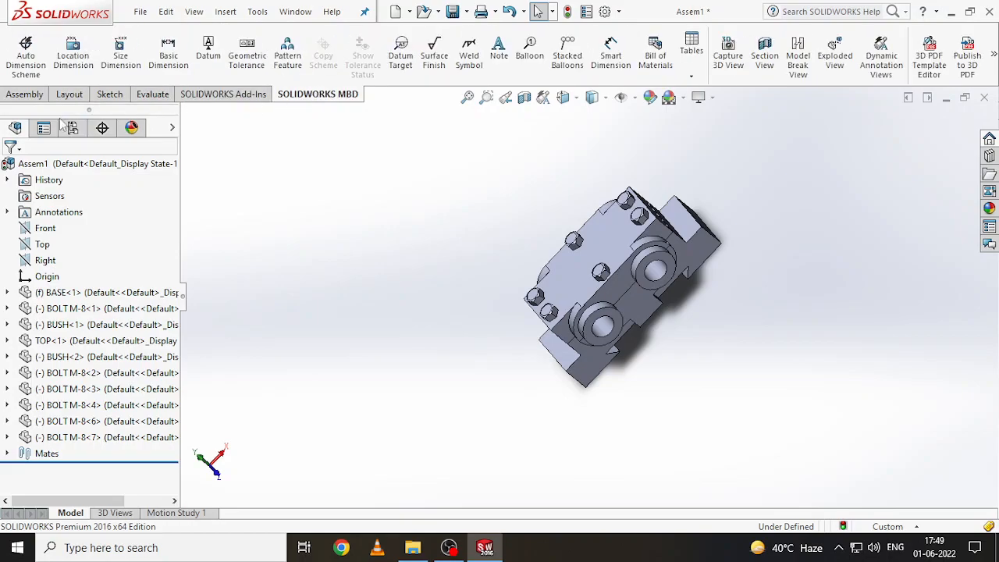
Create an exploded view step that lifts the six M-8 bolts about 69 mm up along the Y axis, clear of the TOP
left_click(30, 100)
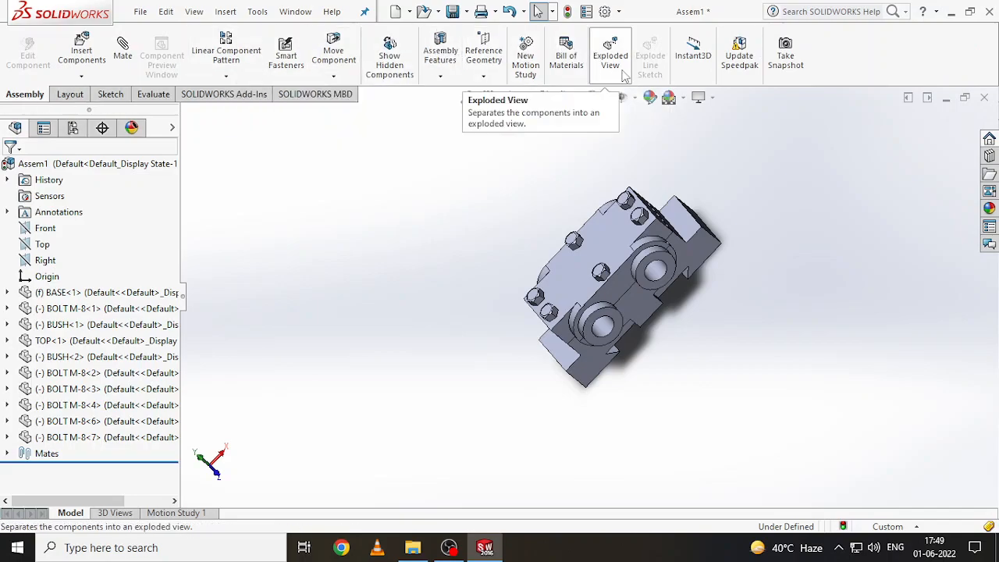
left_click(623, 78)
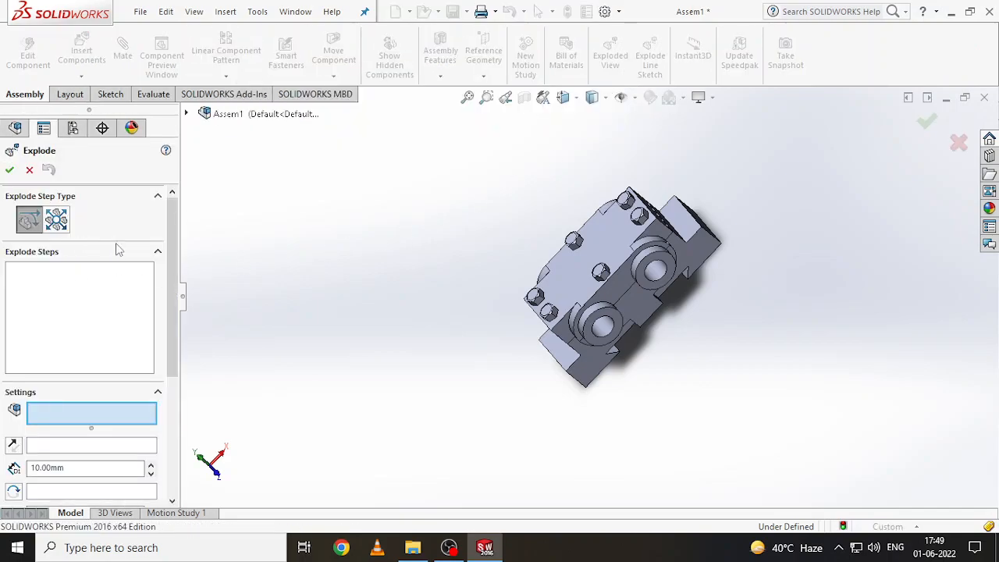
scroll(596, 320, "up", 2)
middle_click_drag(634, 307, 513, 434)
scroll(624, 308, "down", 2)
scroll(624, 308, "down", 2)
scroll(602, 326, "up", 2)
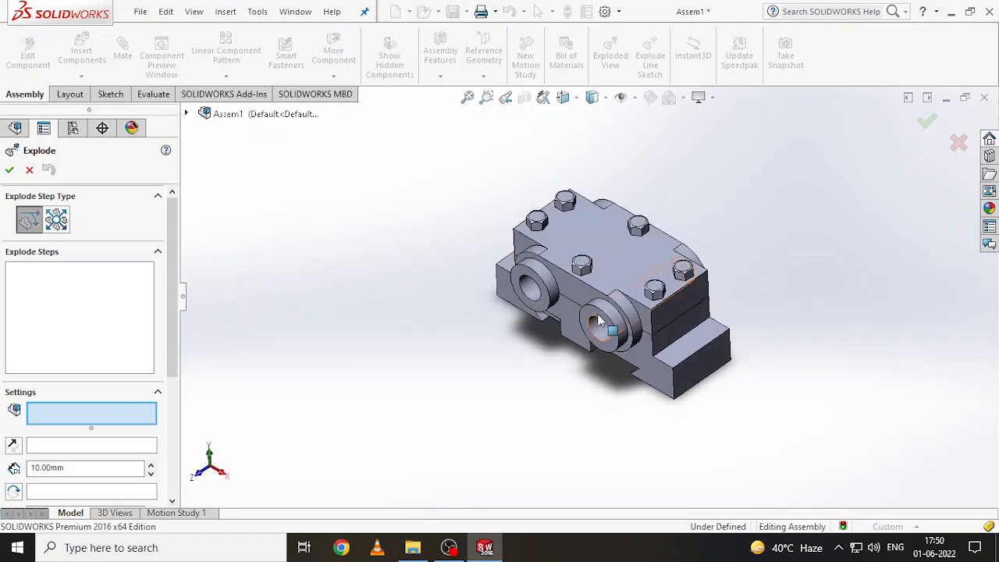
left_click(582, 267)
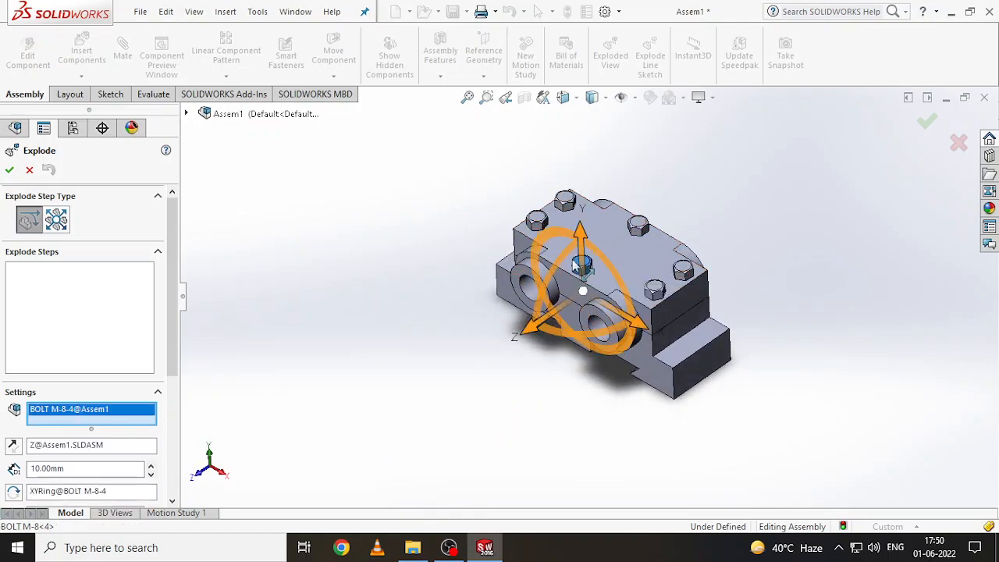
left_click(535, 223)
left_click(564, 200)
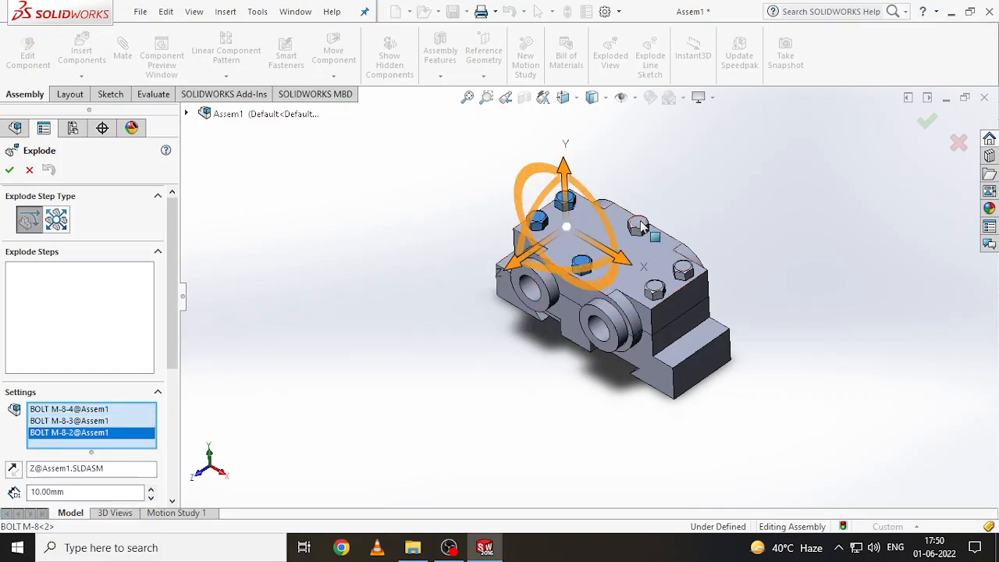
left_click(639, 225)
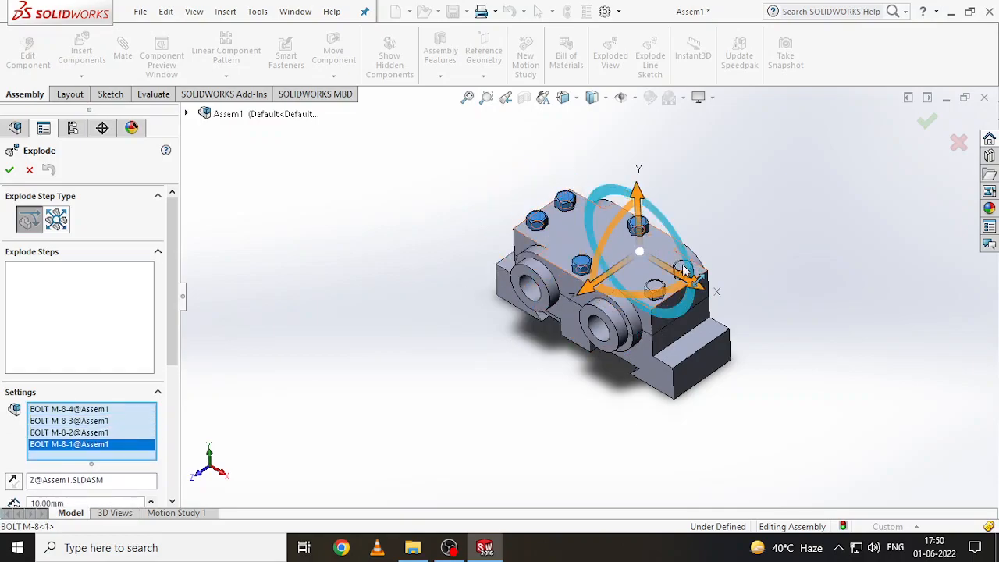
scroll(684, 270, "down", 3)
left_click(670, 277)
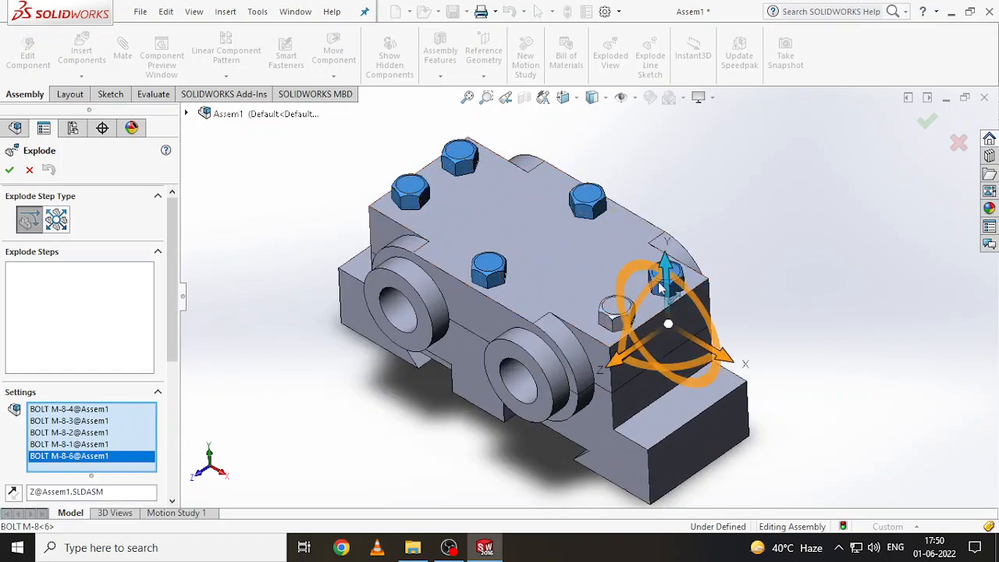
left_click(608, 312)
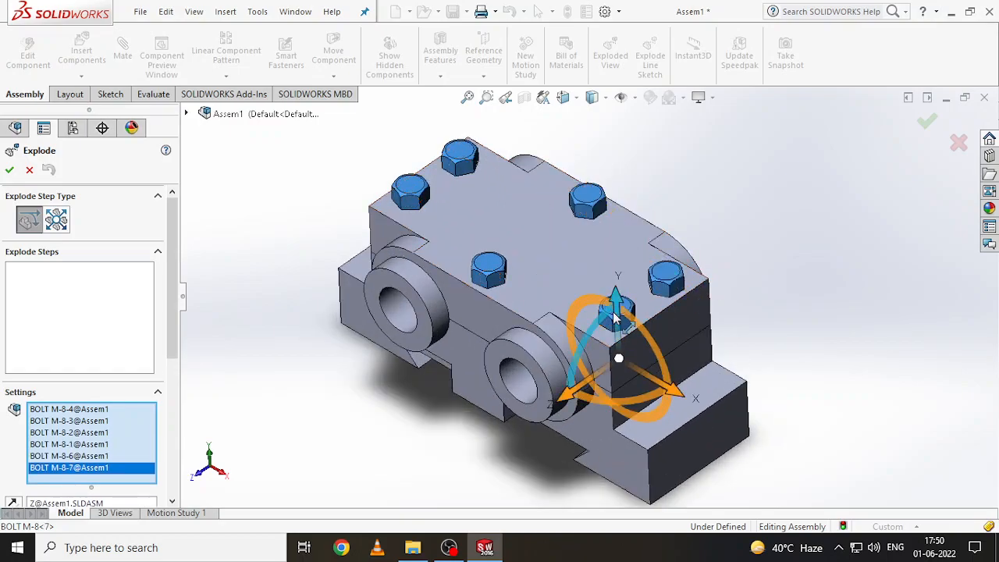
scroll(610, 311, "up", 4)
left_click_drag(599, 273, 590, 143)
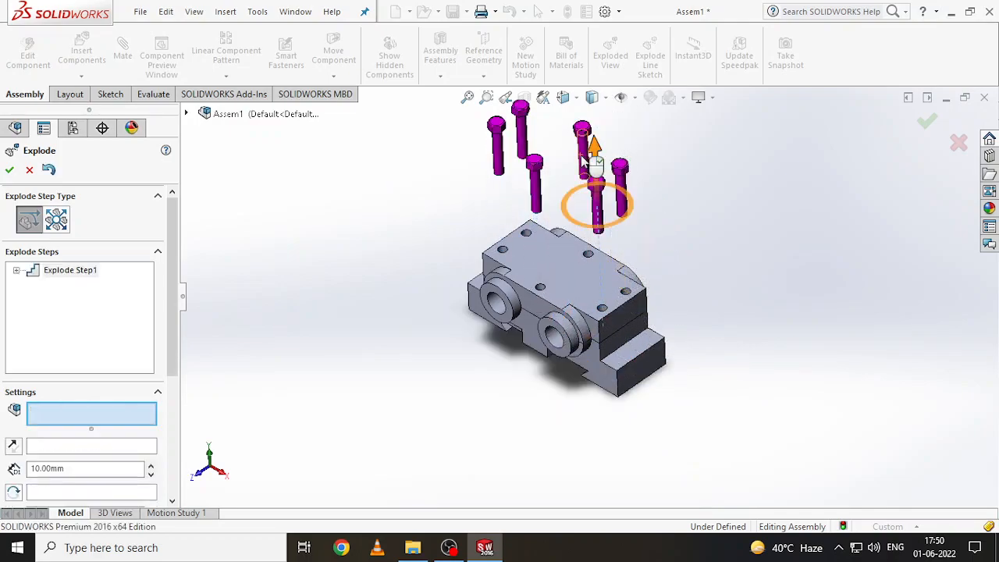
Set the explode distance of the six-bolt step to 100 mm along Y and complete the step
left_click(69, 270)
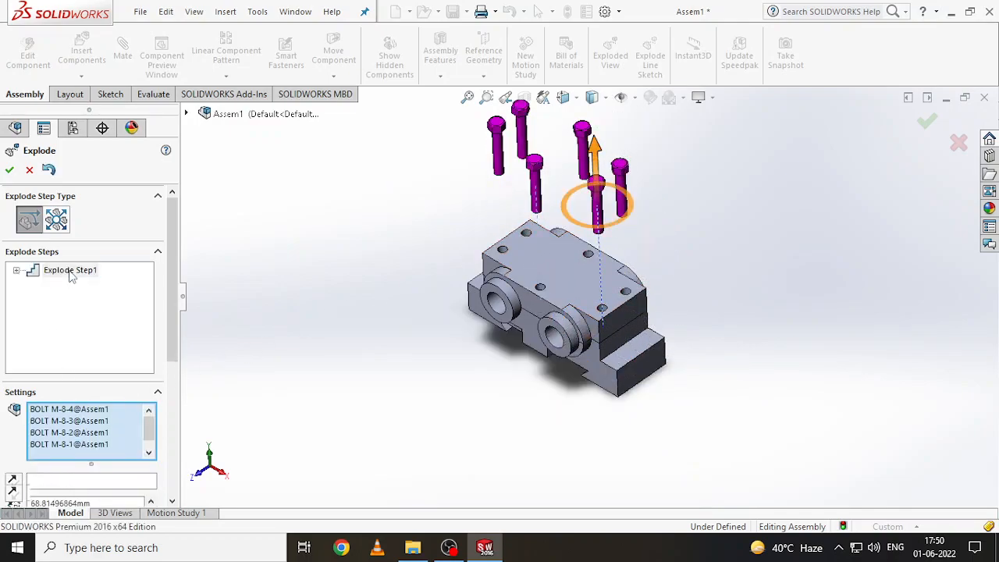
scroll(105, 487, "down", 4)
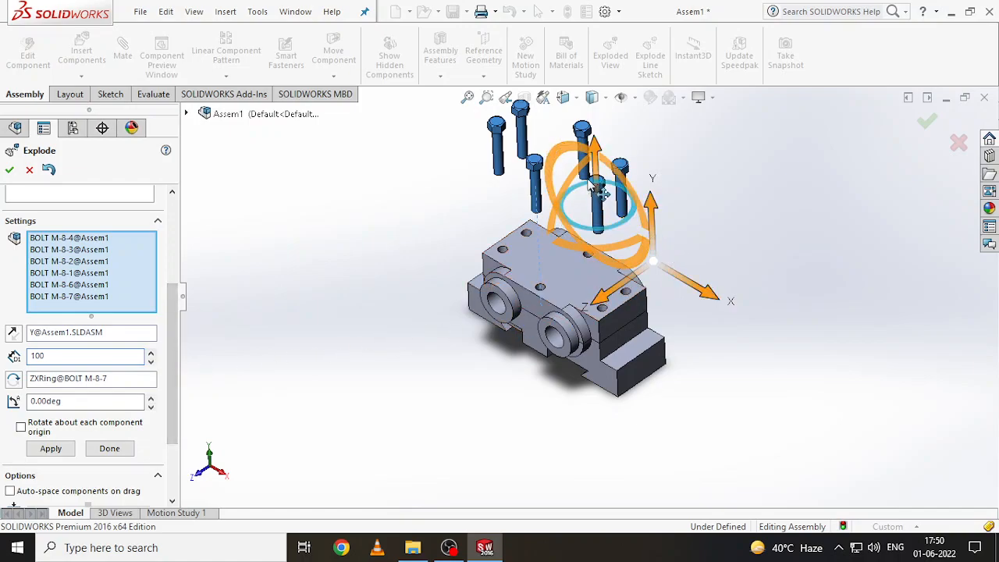
left_click_drag(567, 217, 467, 296)
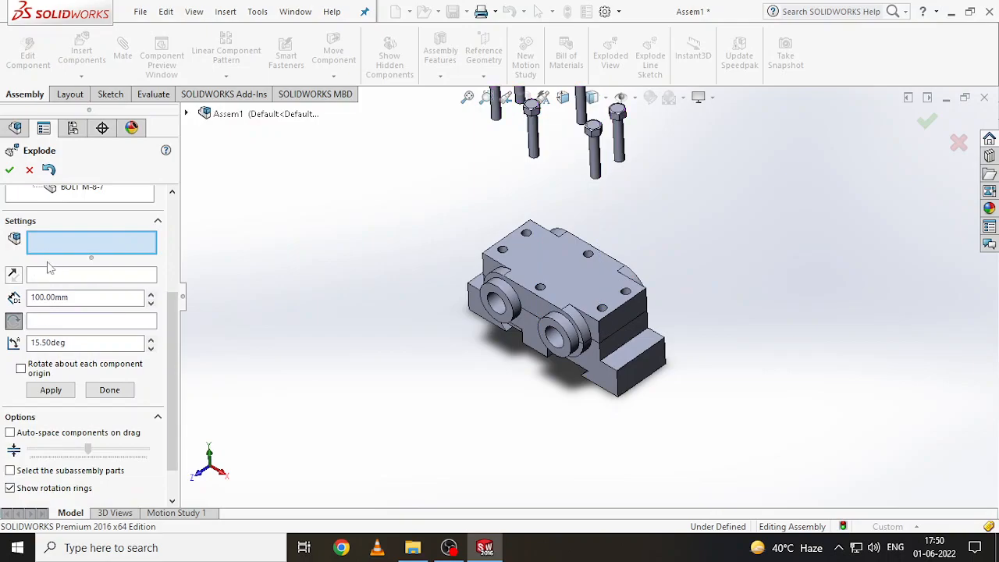
left_click(109, 390)
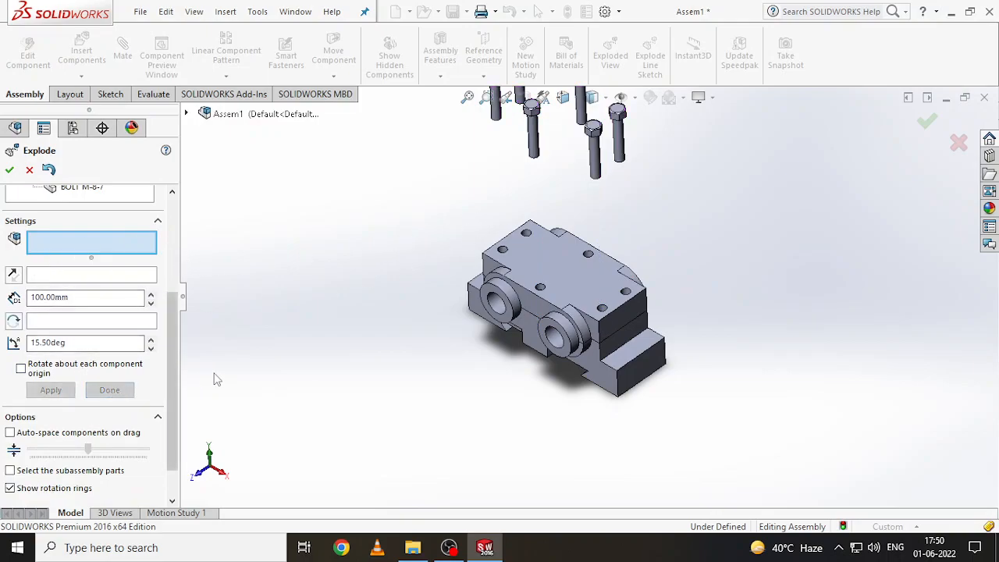
scroll(459, 329, "up", 3)
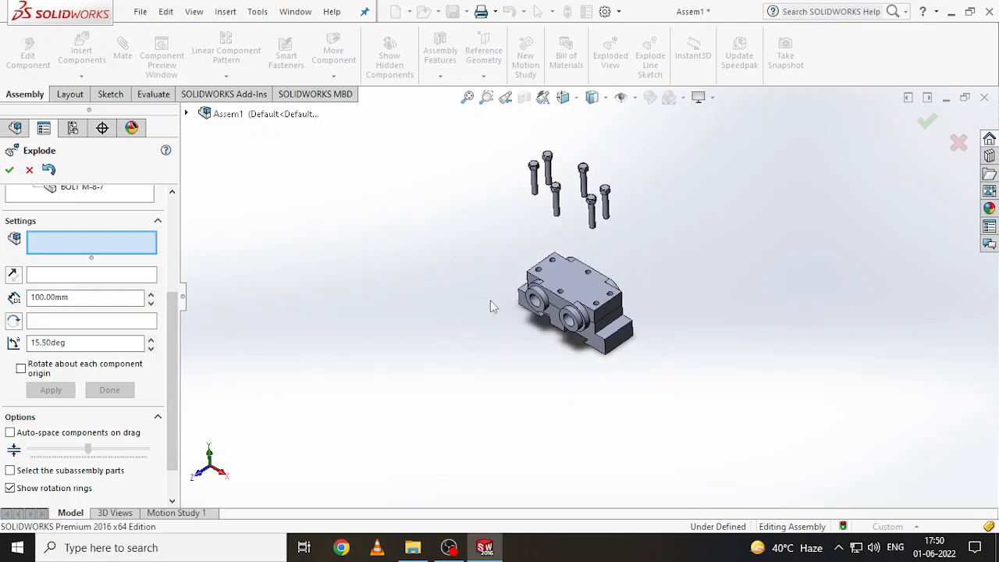
scroll(558, 206, "down", 2)
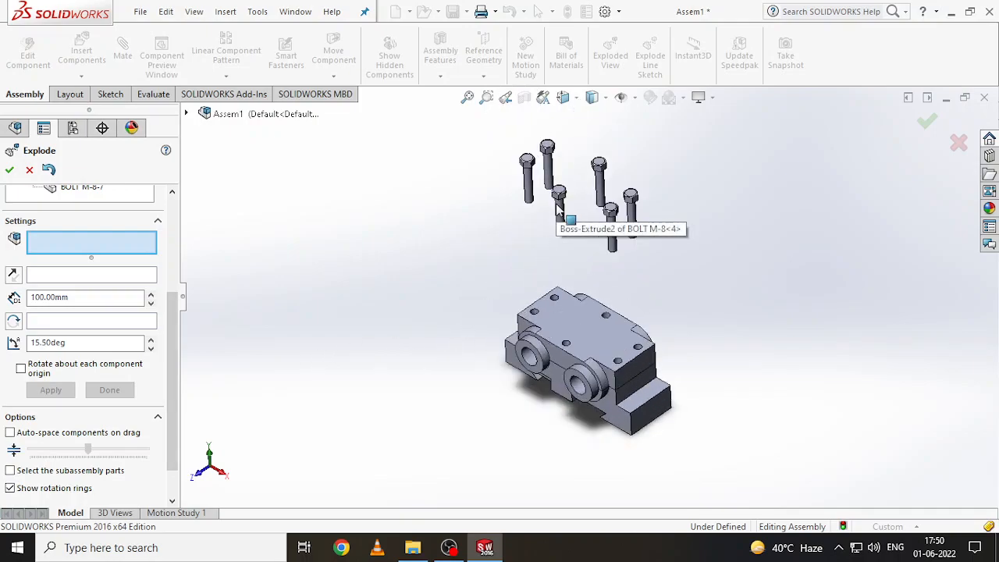
scroll(559, 206, "up", 2)
left_click_drag(173, 324, 181, 226)
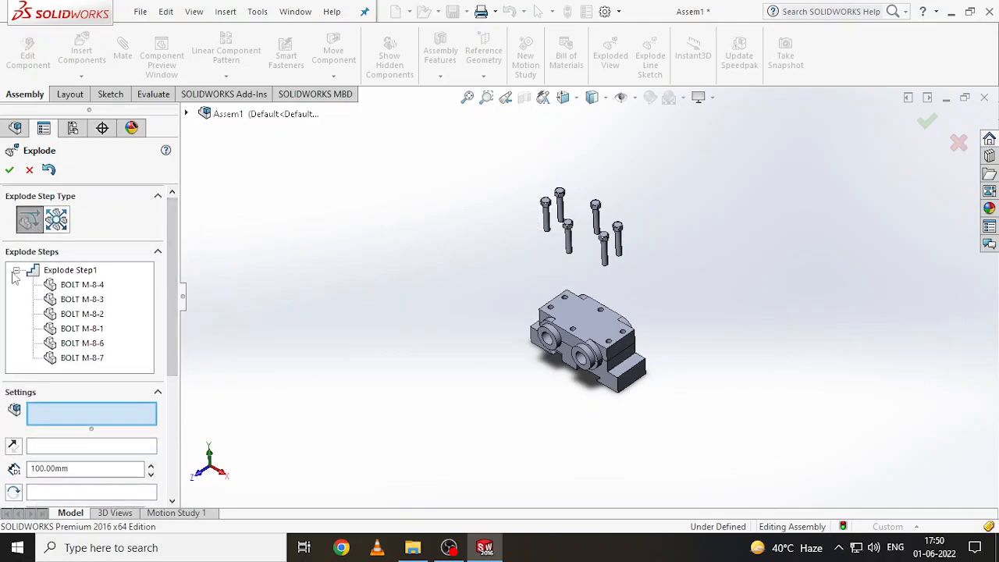
Add an explode step that rotates the six M-8 bolts about the X axis so they lie along Z
double_click(48, 271)
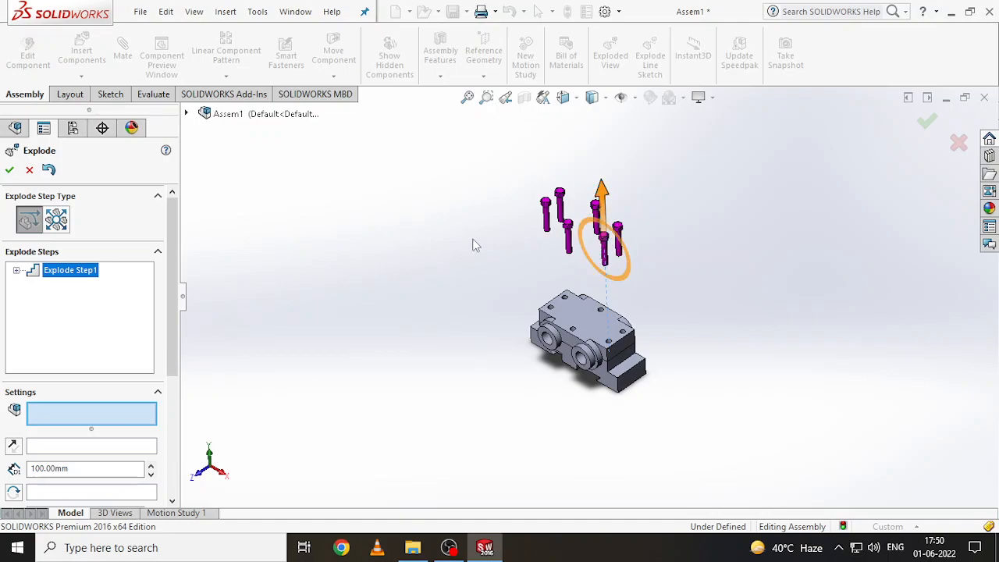
left_click(296, 288)
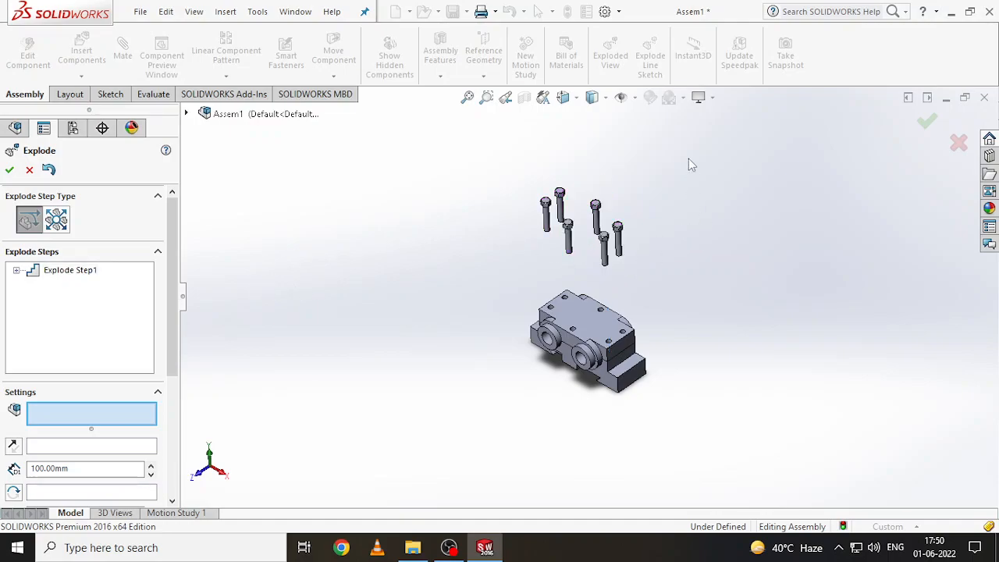
left_click_drag(500, 262, 504, 266)
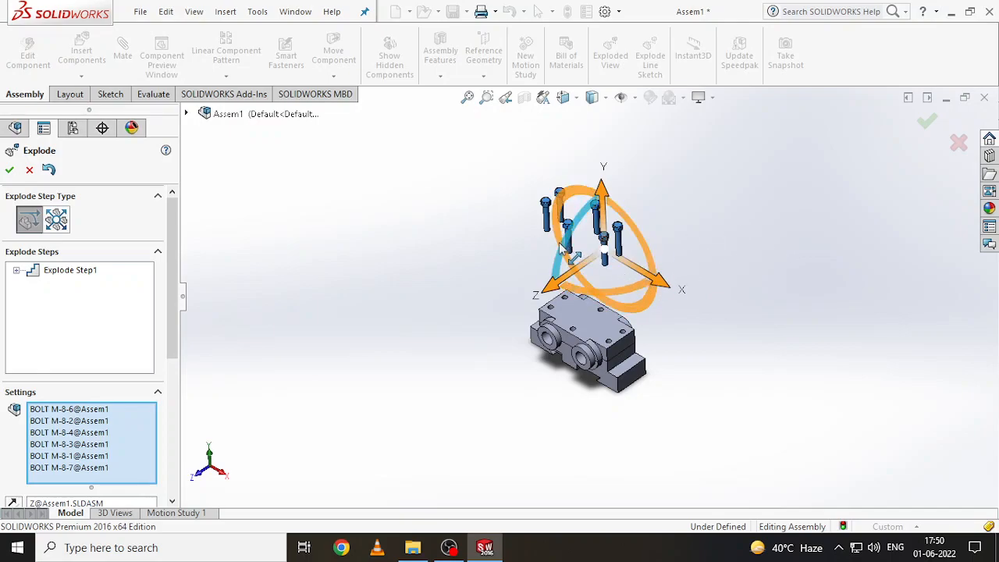
left_click_drag(562, 253, 633, 195)
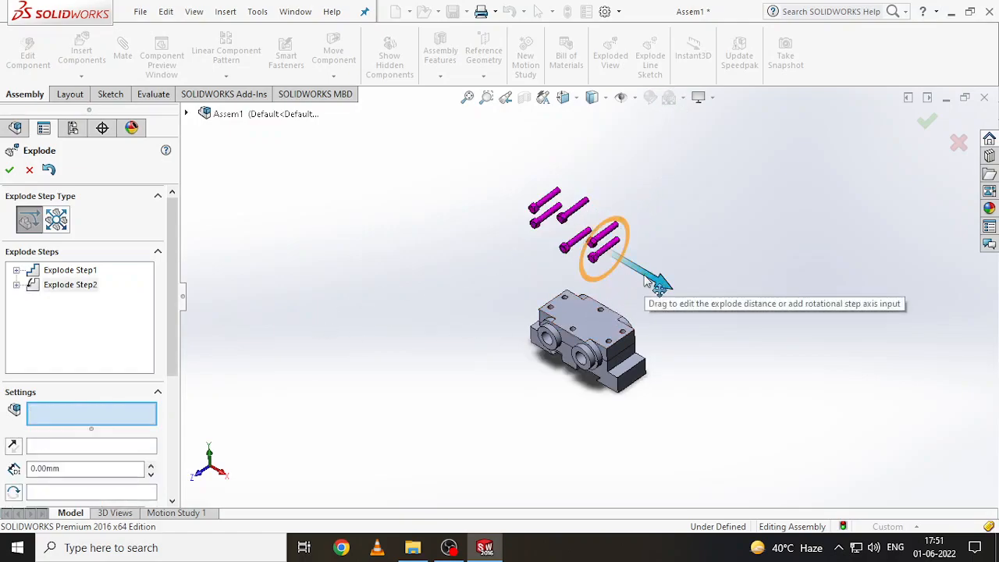
Add an explode step that moves the six rotated bolts backward along the Z axis, away from the bearing
left_click(533, 282)
left_click_drag(464, 179, 683, 284)
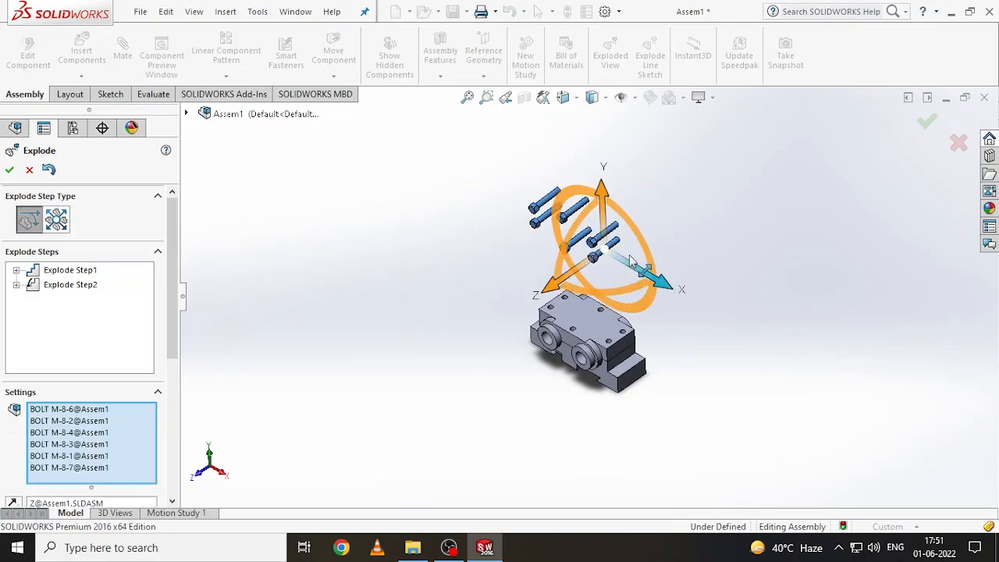
left_click_drag(560, 287, 685, 197)
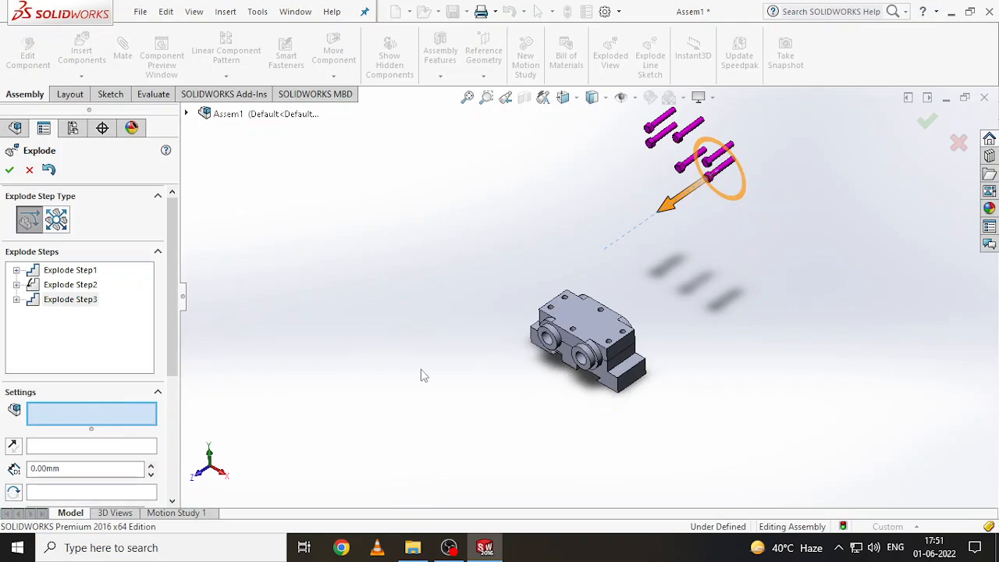
Explode the TOP about 62 mm up along the Y axis and rotate it about the Y and X axes
left_click(581, 327)
left_click_drag(587, 289, 585, 240)
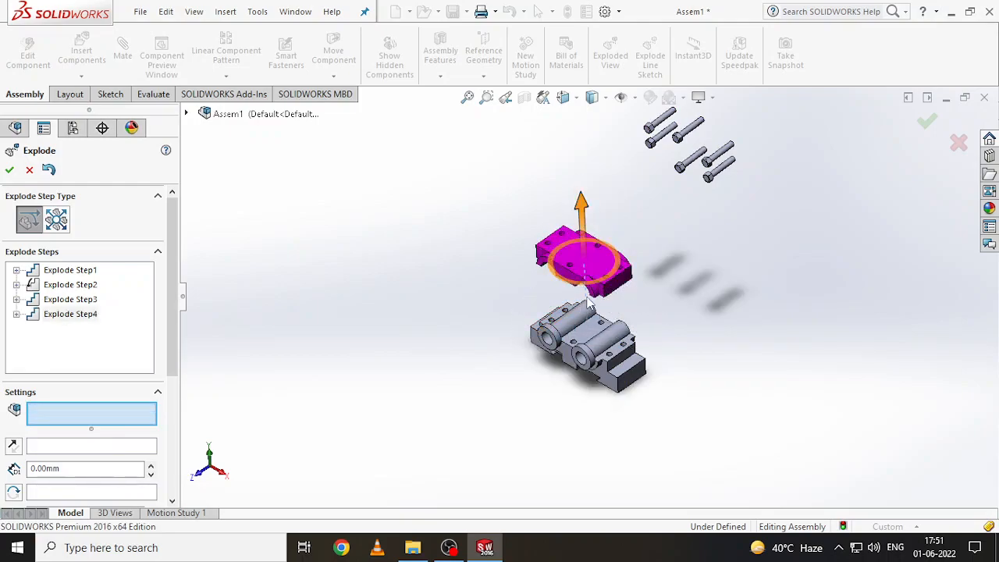
left_click_drag(558, 284, 617, 285)
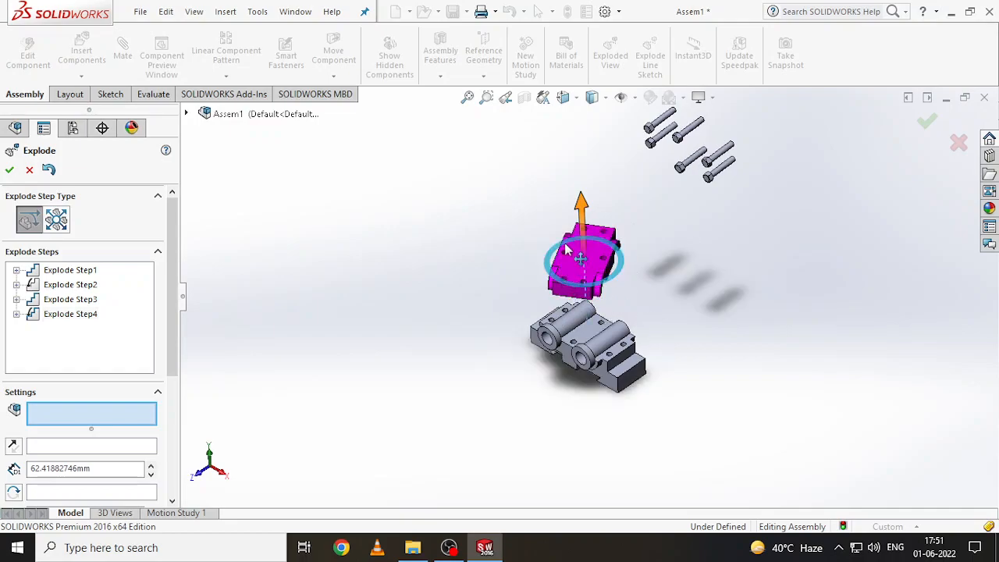
left_click(662, 282)
left_click(585, 259)
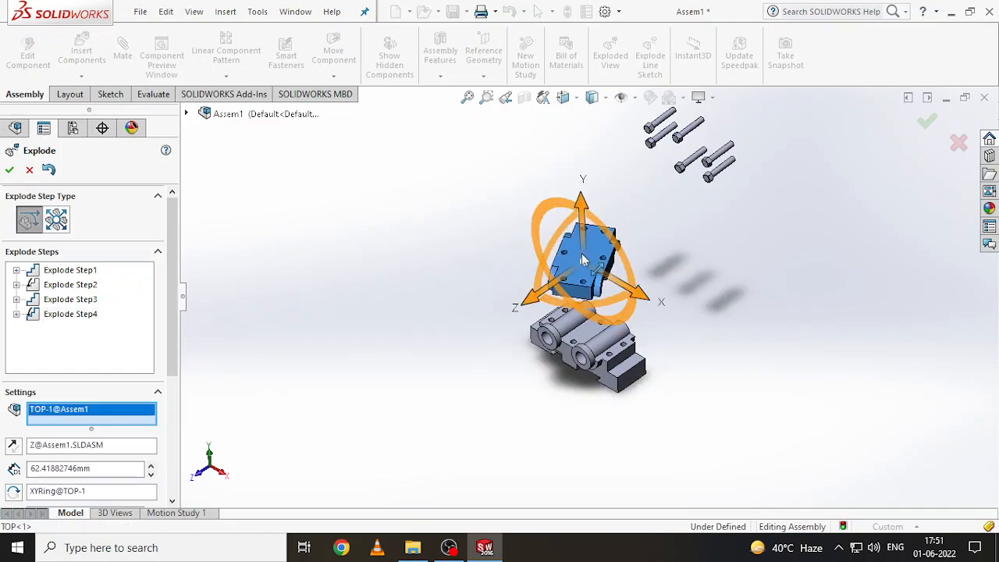
left_click_drag(539, 281, 601, 238)
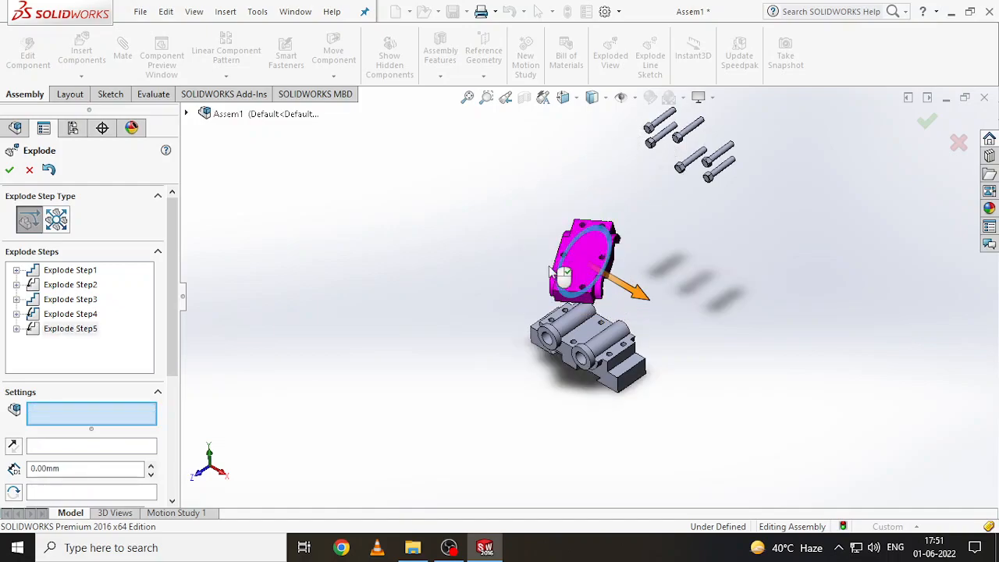
Explode the BASE about 76 mm down along the Y axis and rotate it about the Y and X axes
left_click(609, 383)
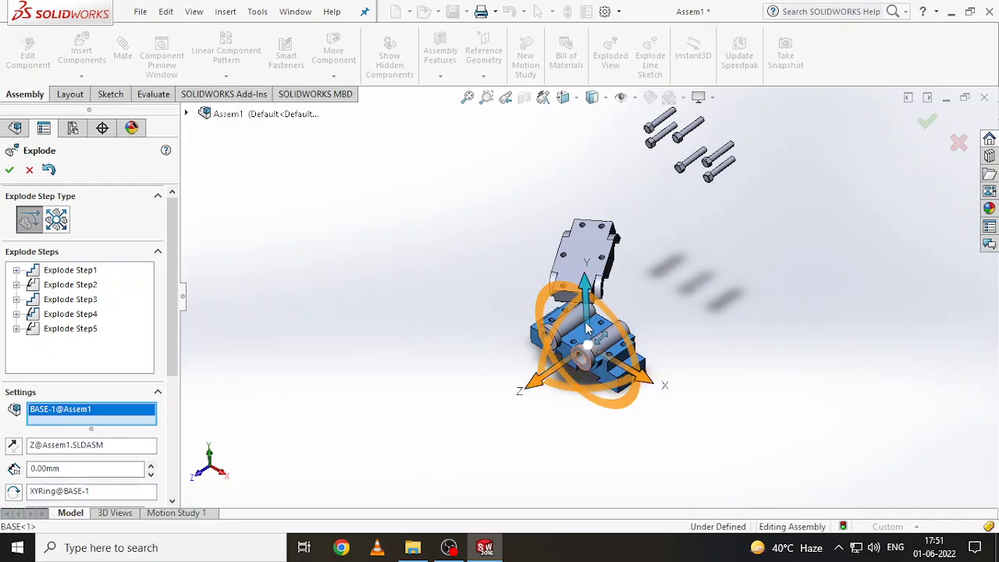
left_click_drag(589, 314, 651, 433)
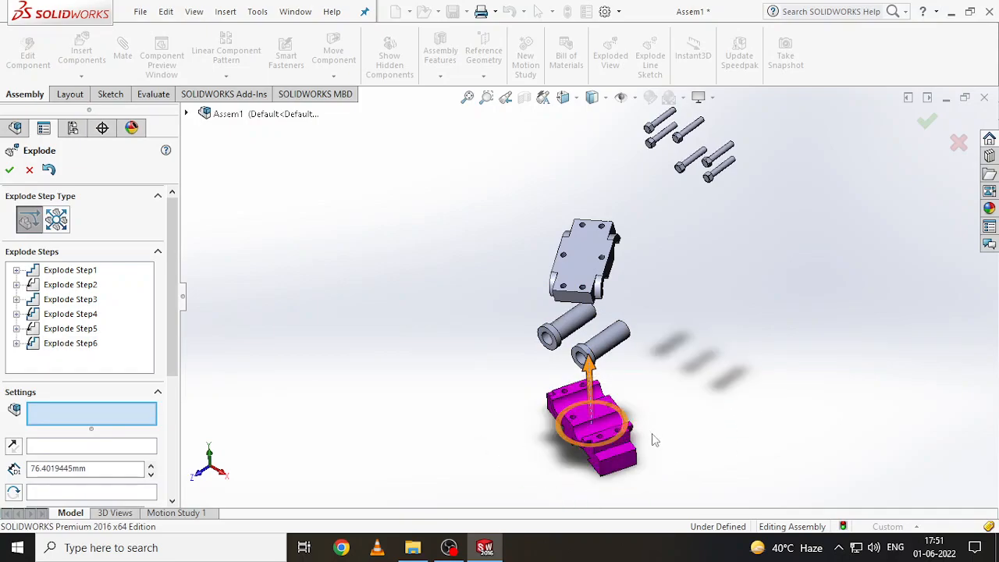
left_click(606, 458)
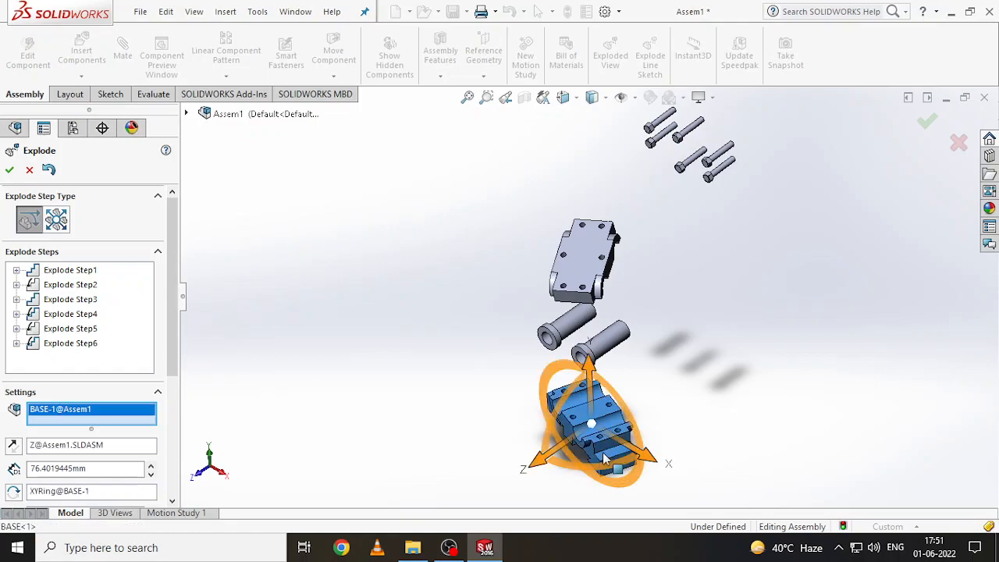
left_click_drag(557, 414, 700, 388)
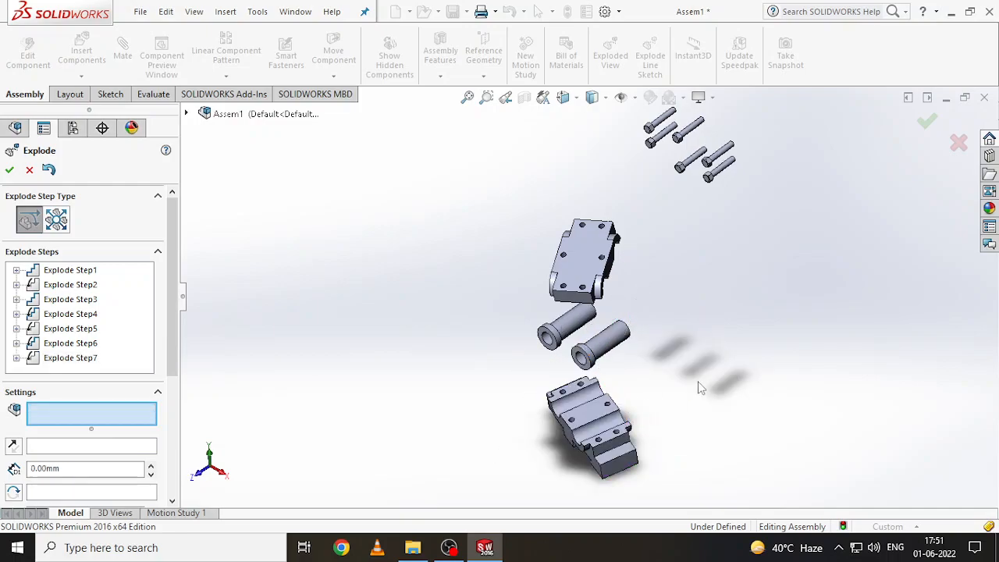
Add an explode step that moves both bushes together forward along the Z axis, clear of the TOP and BASE
left_click(604, 355)
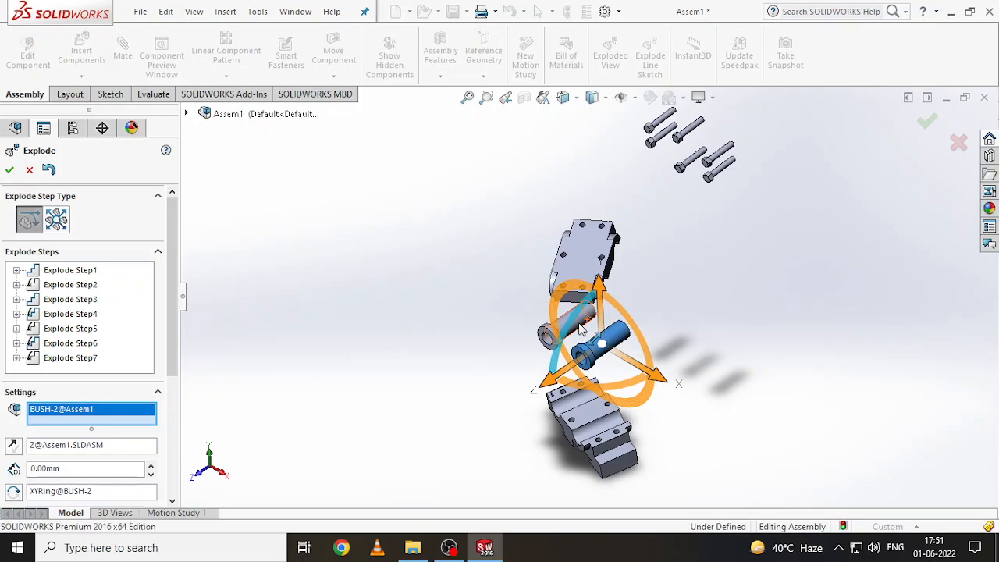
scroll(580, 328, "down", 5)
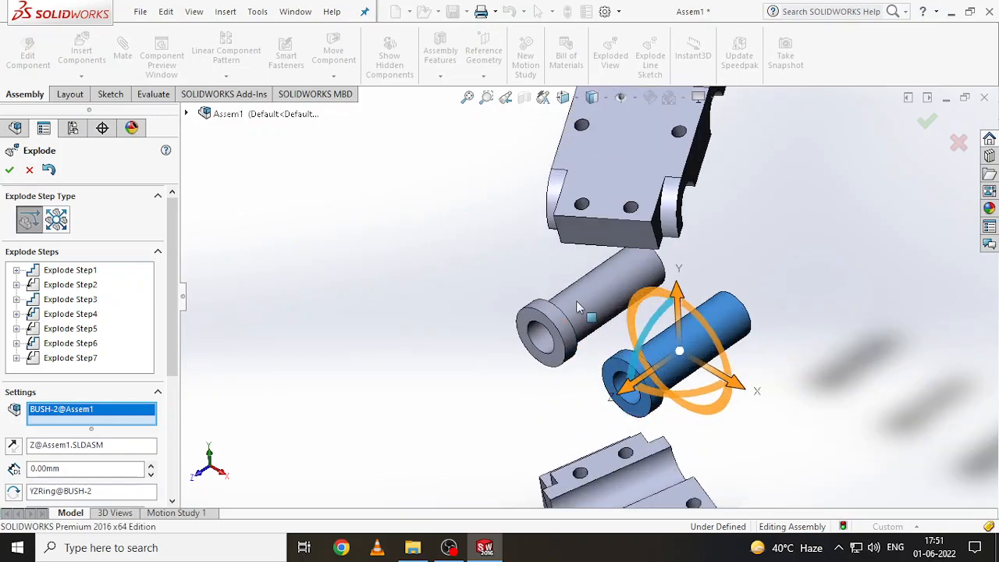
left_click(580, 305)
scroll(581, 308, "up", 5)
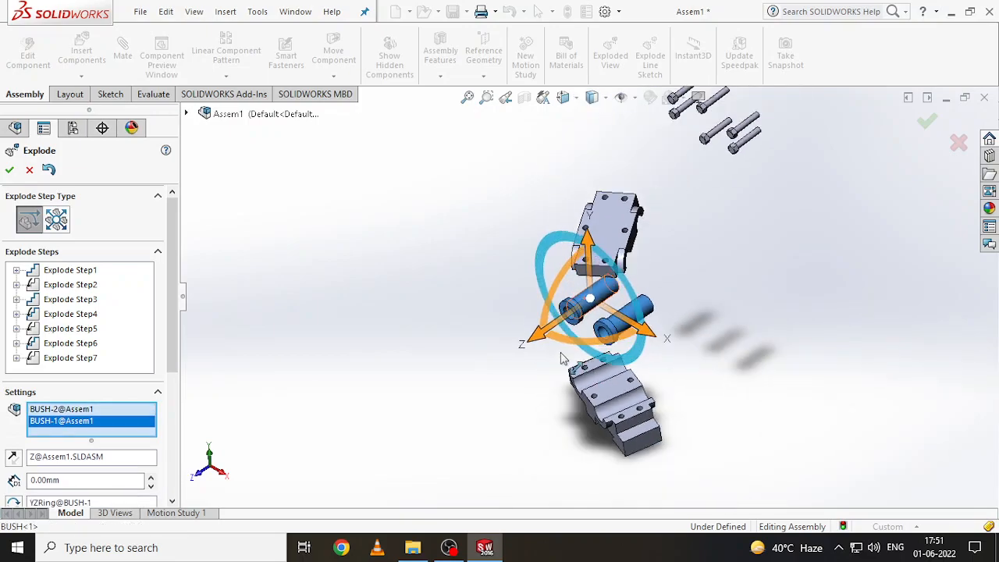
left_click_drag(544, 337, 367, 442)
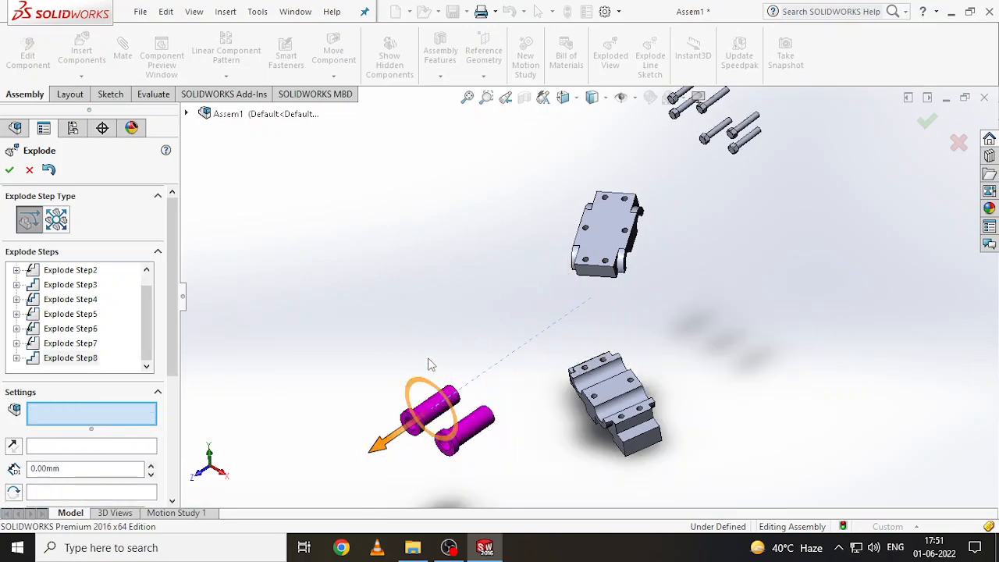
Rotate both bushes about the X axis until they stand upright with their flanges down, and complete the exploded view
left_click(520, 430)
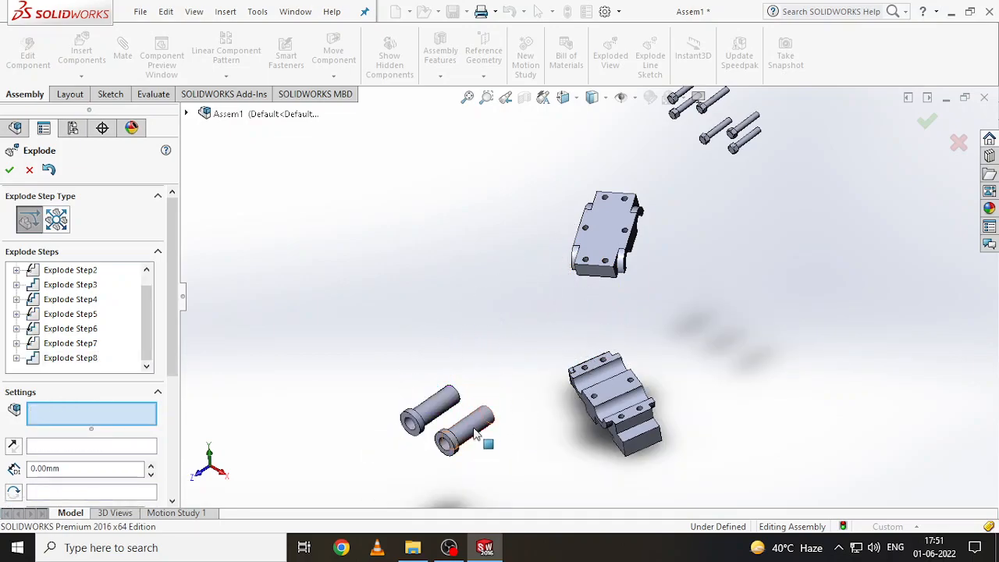
left_click_drag(504, 467, 492, 324)
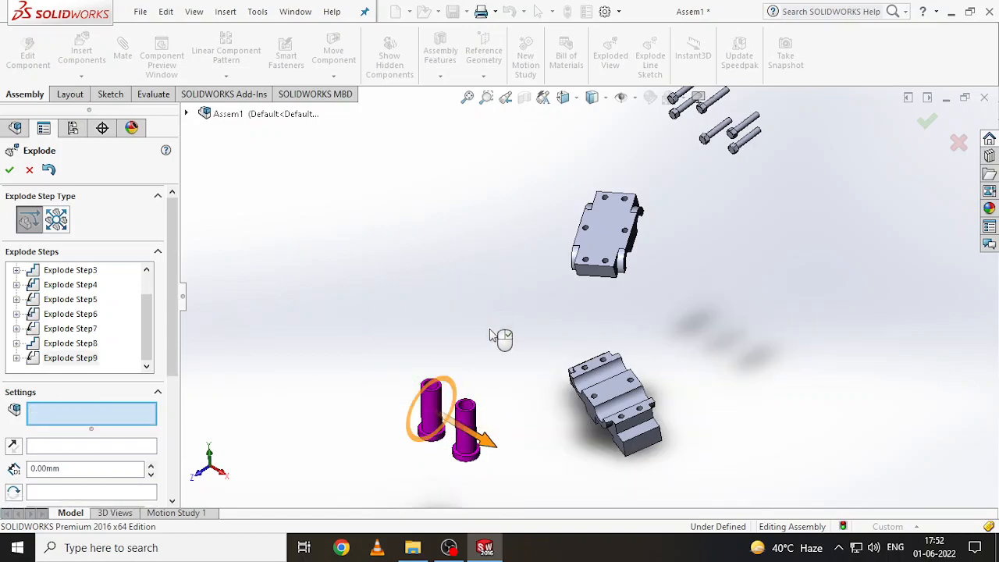
left_click(510, 403)
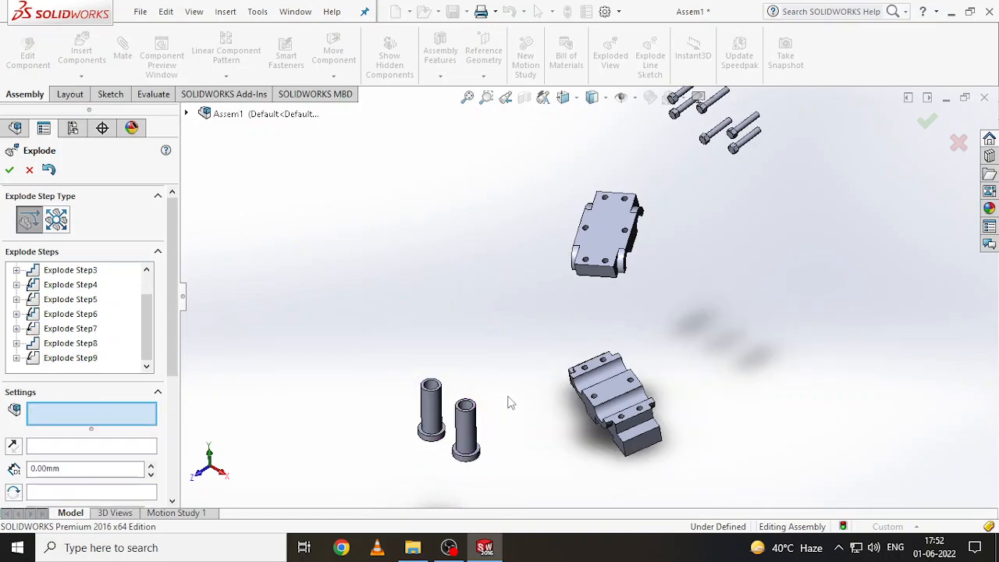
left_click(10, 170)
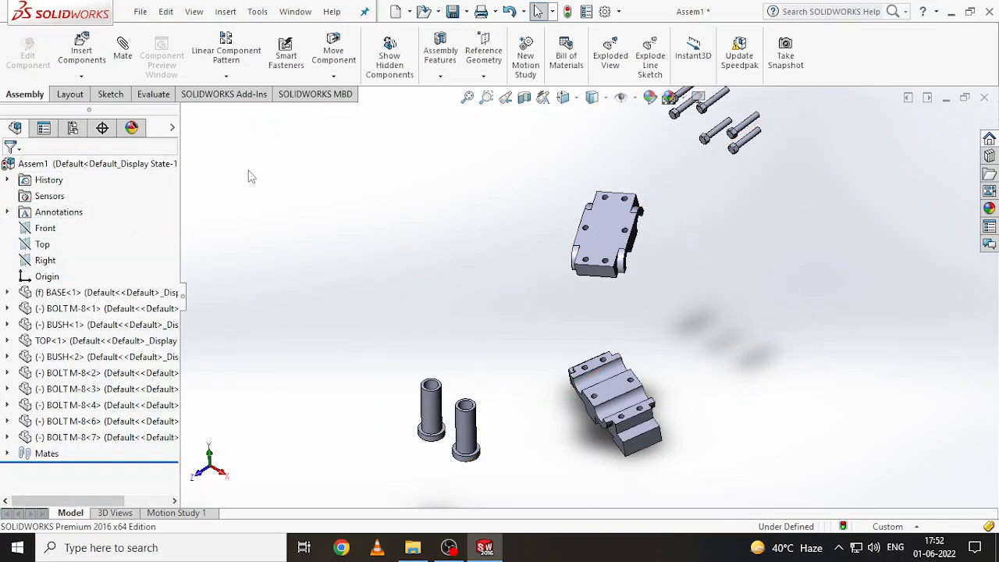
Play the collapse animation of the exploded view ExplView1 in the Default configuration
left_click(45, 129)
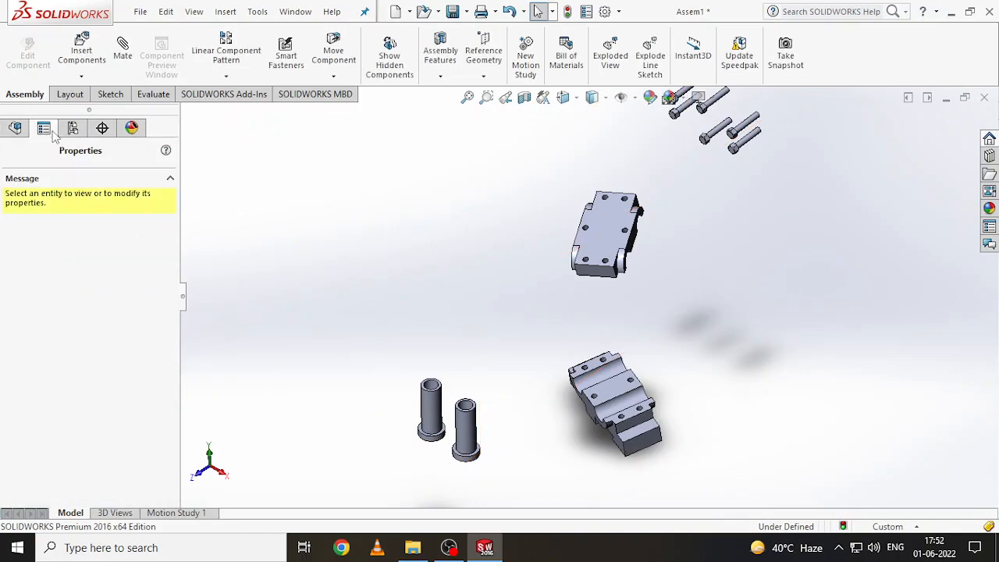
left_click(67, 131)
left_click(23, 179)
right_click(75, 195)
left_click(41, 234)
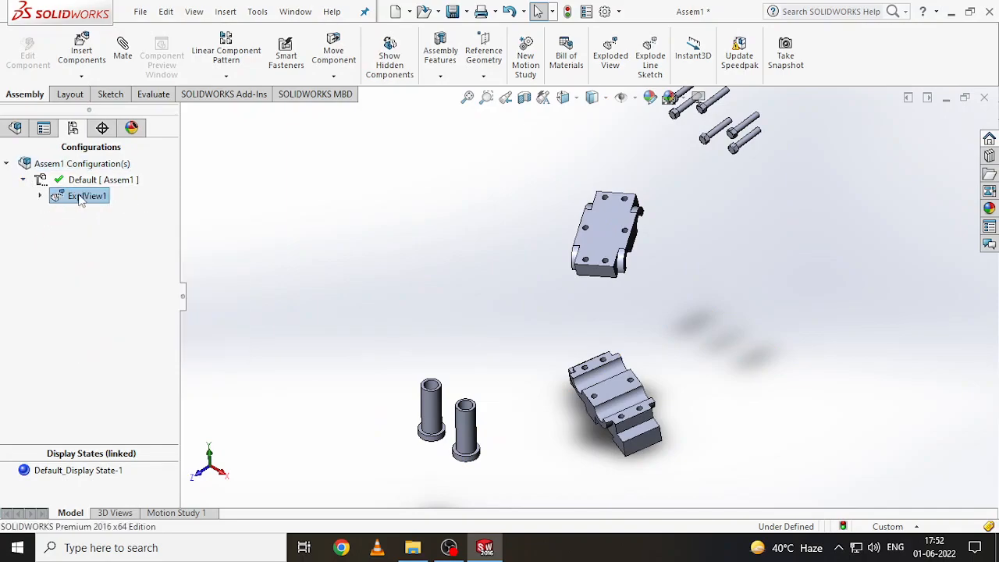
right_click(82, 181)
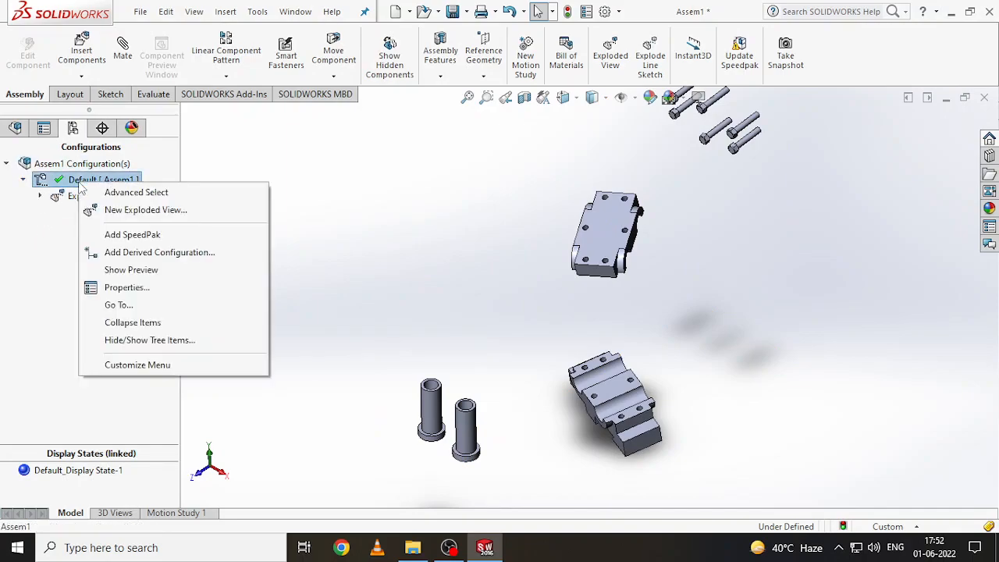
left_click(69, 242)
right_click(92, 166)
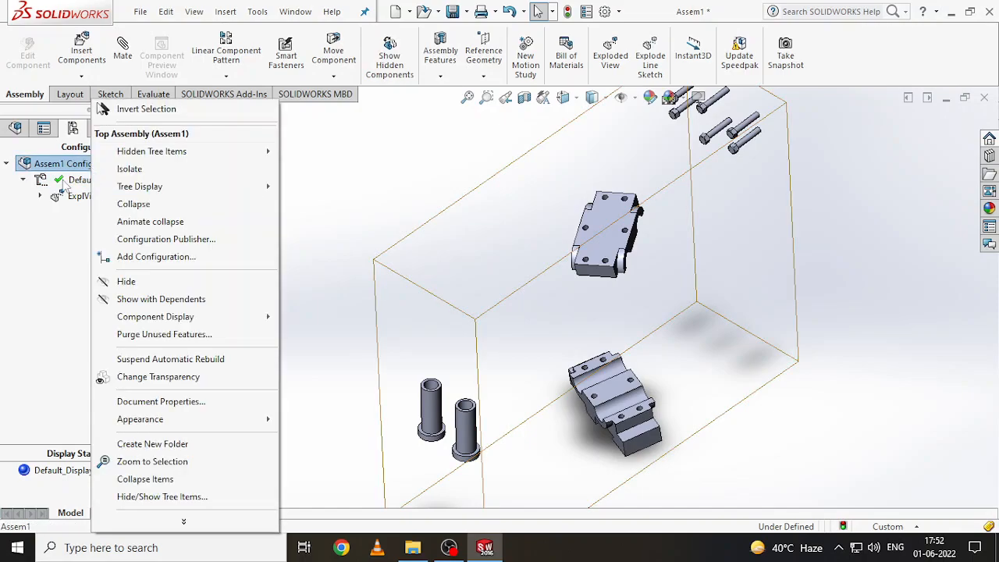
left_click(84, 197)
right_click(86, 199)
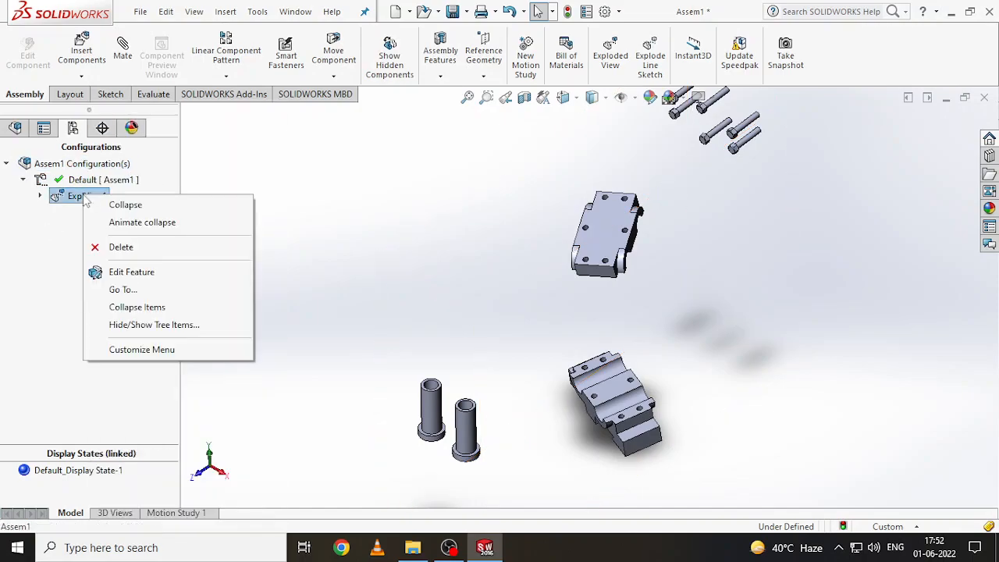
left_click(116, 222)
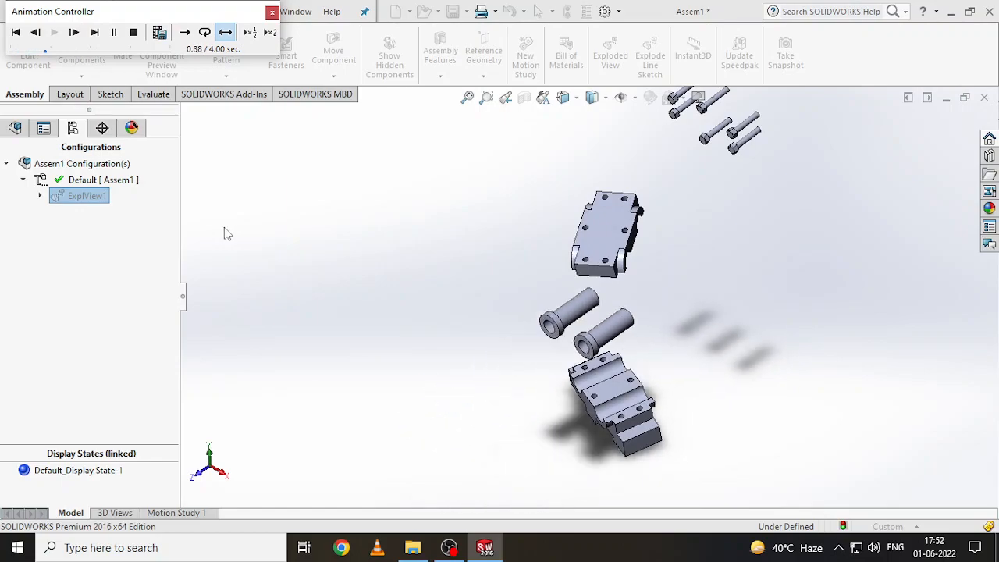
Save the animation as the AVI file "assembly" with Microsoft Video 1 compression and close the animation controller
left_click(160, 32)
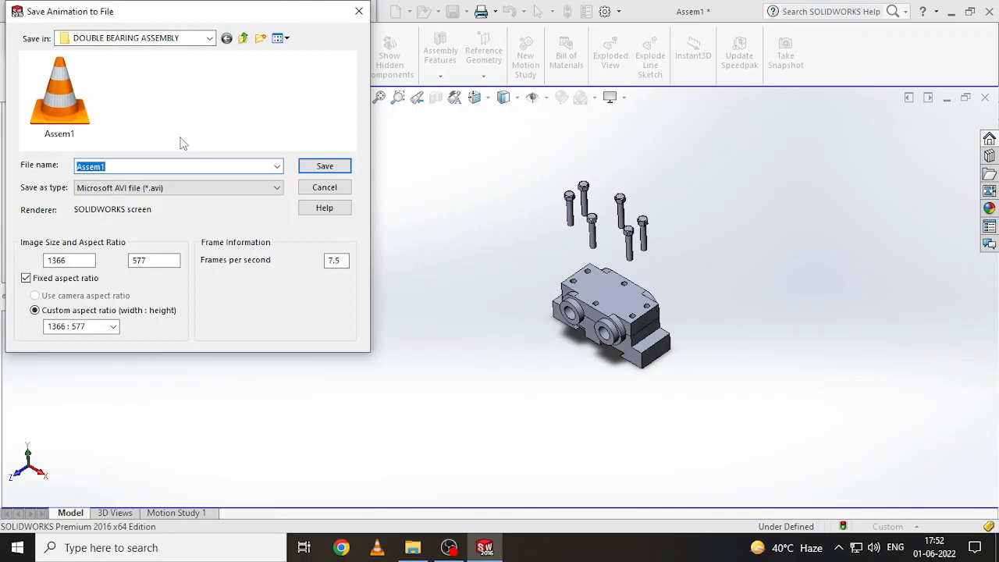
type("asse")
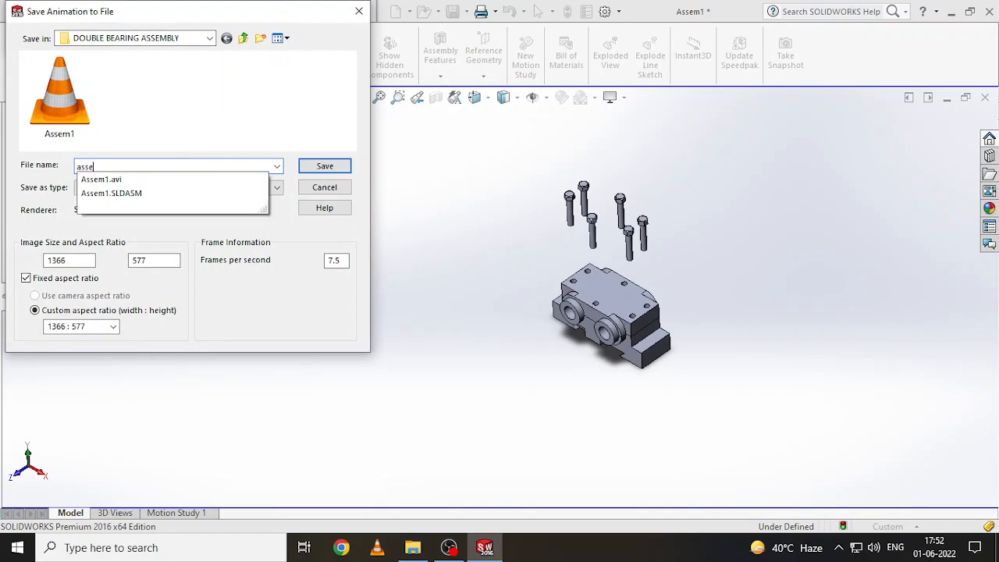
type("mbly")
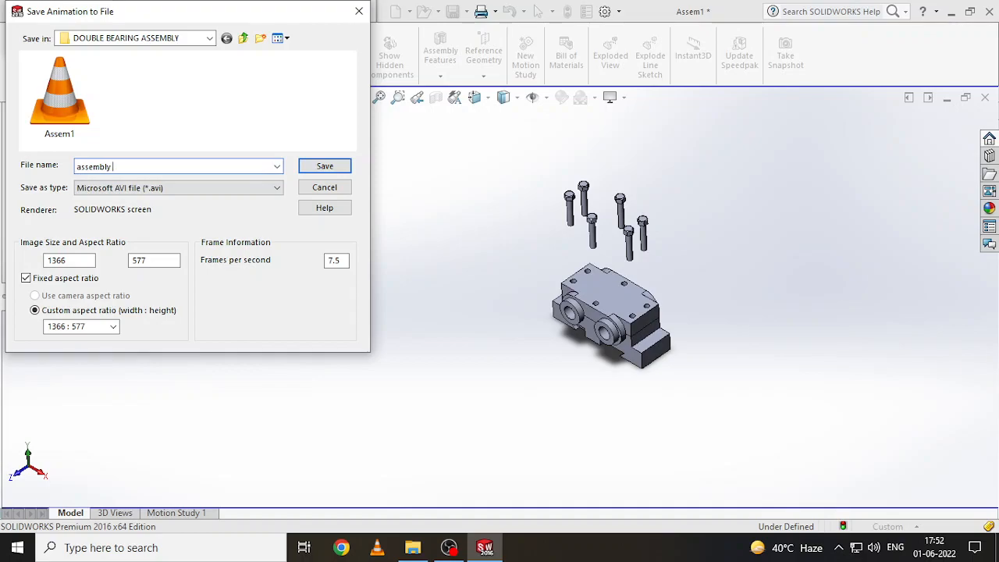
key("Return")
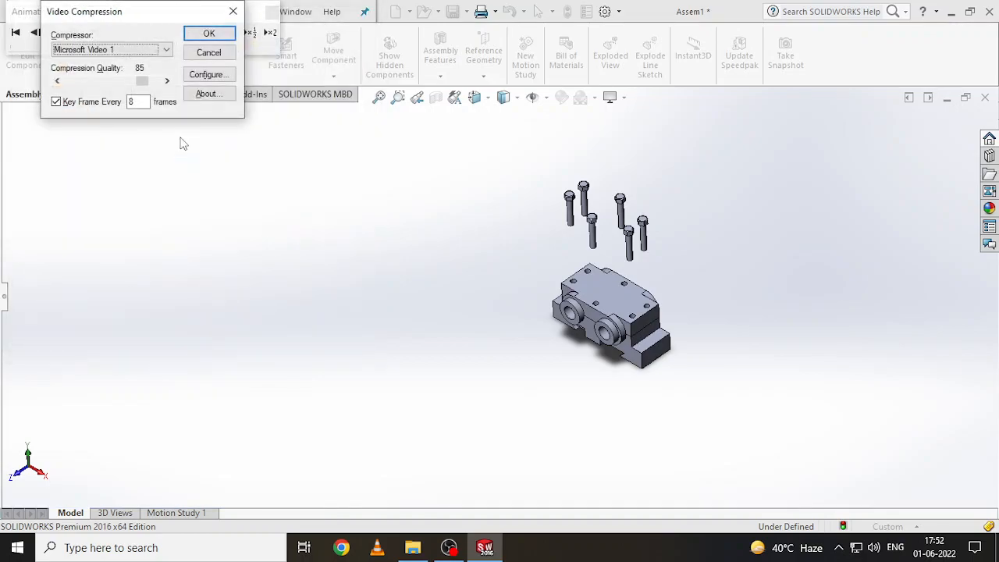
left_click(209, 35)
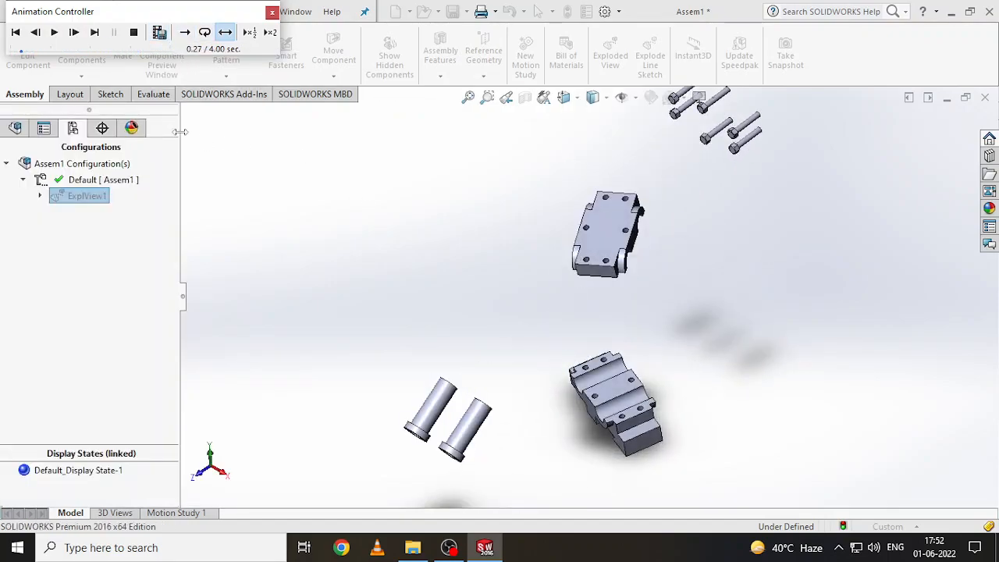
left_click(83, 182)
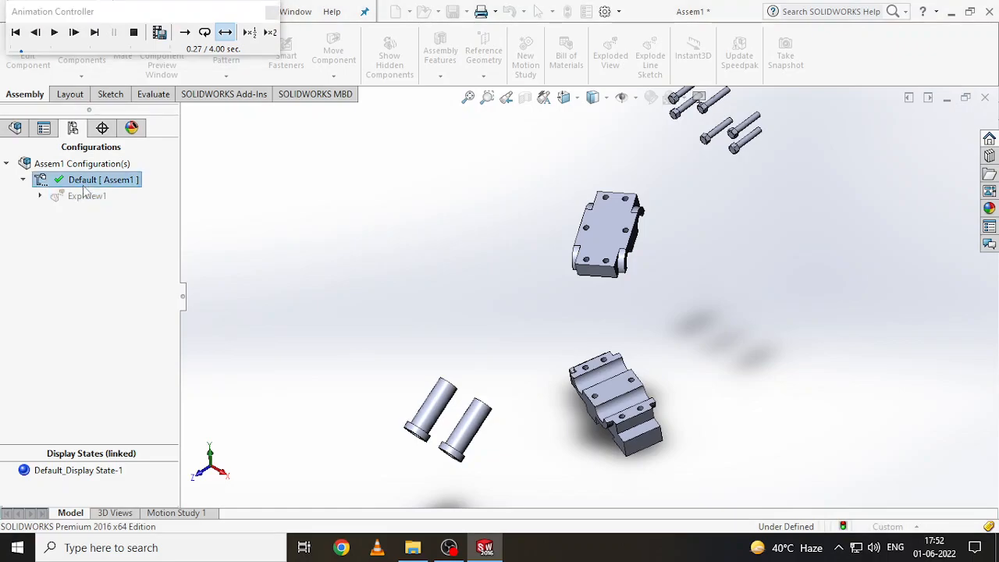
left_click(270, 14)
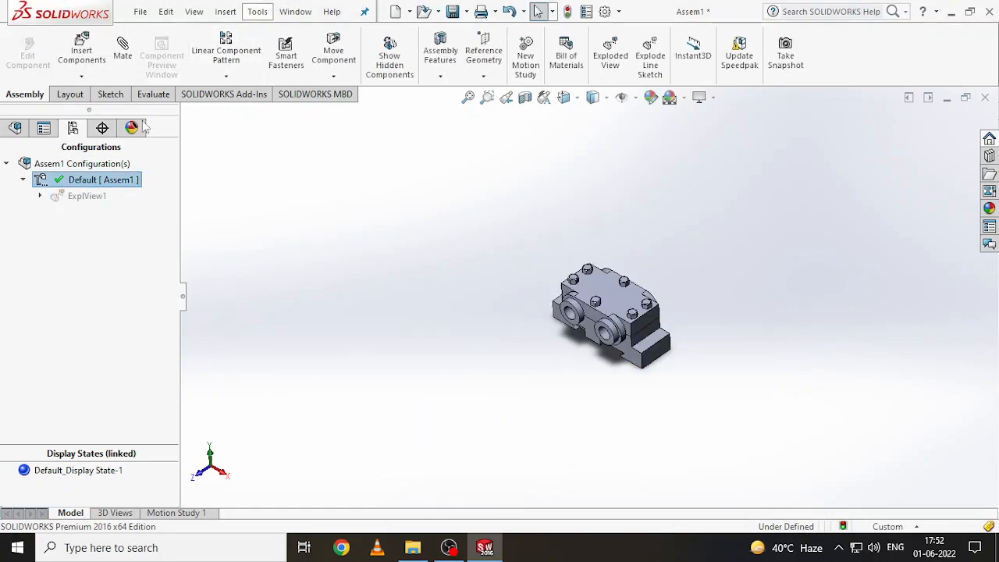
right_click(88, 167)
left_click(55, 214)
left_click(36, 127)
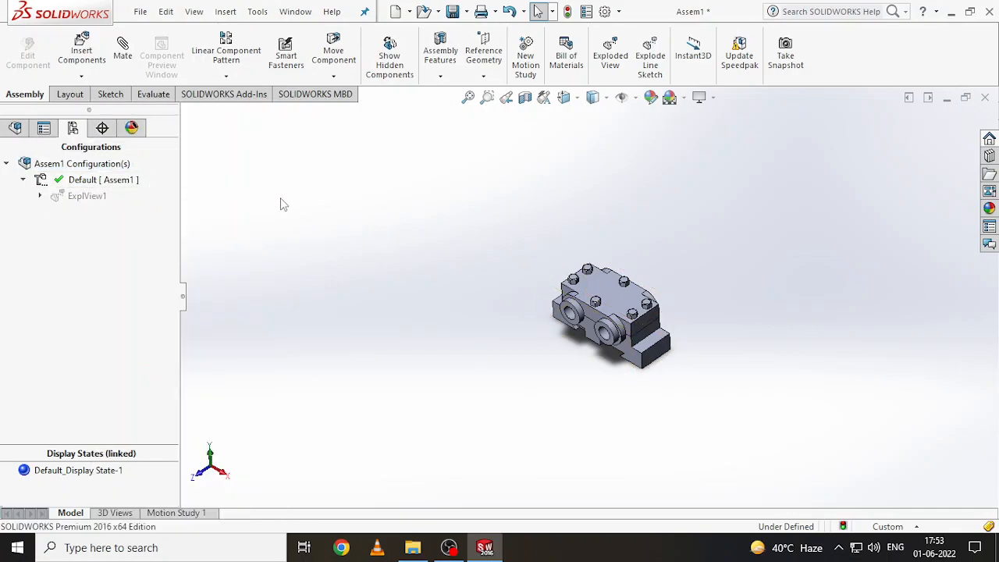
Save the assembly without rebuilding as "assembly new" in the DOUBLE BEARING ASSEMBLY folder, and close SOLIDWORKS
key("ctrl+s")
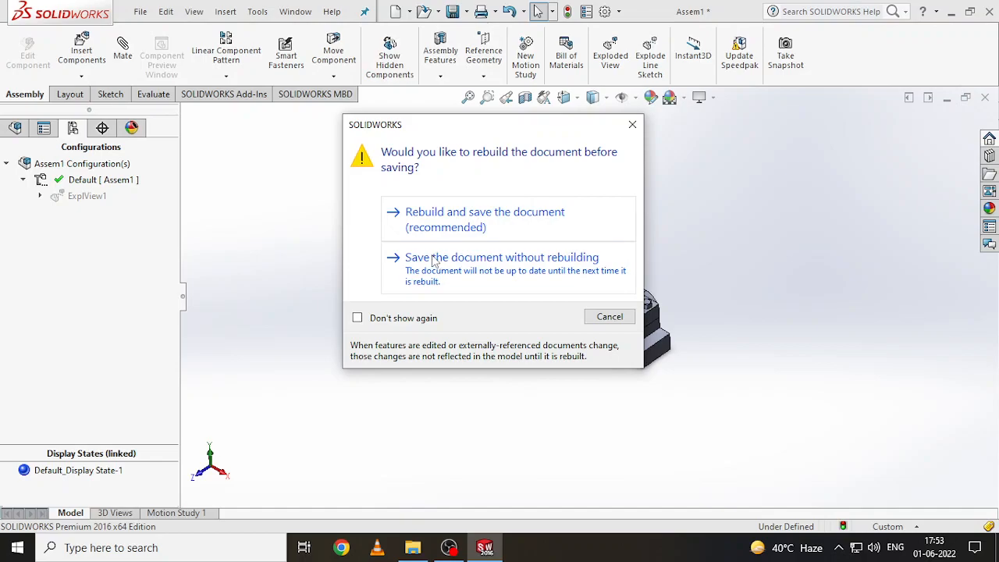
left_click(434, 260)
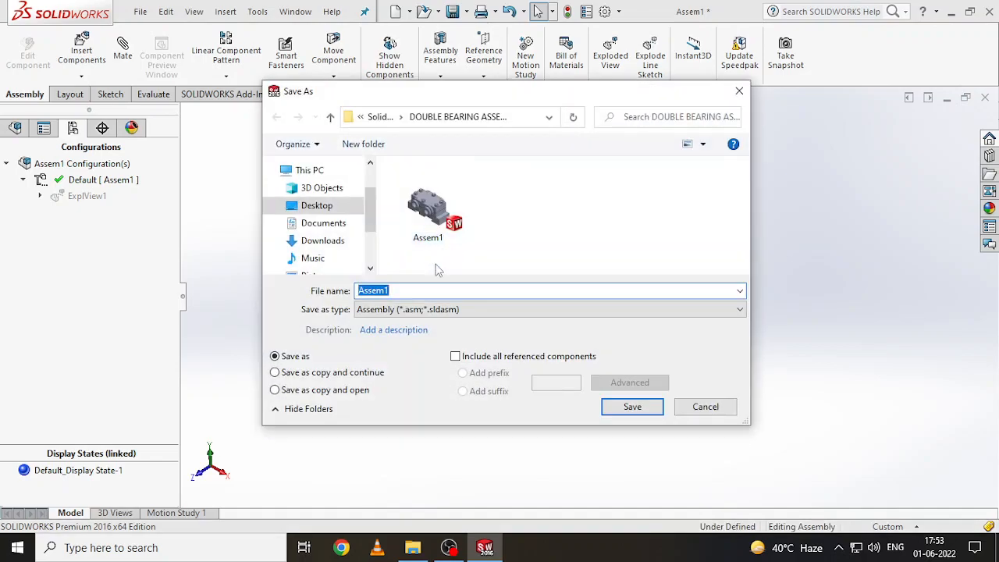
type("asse")
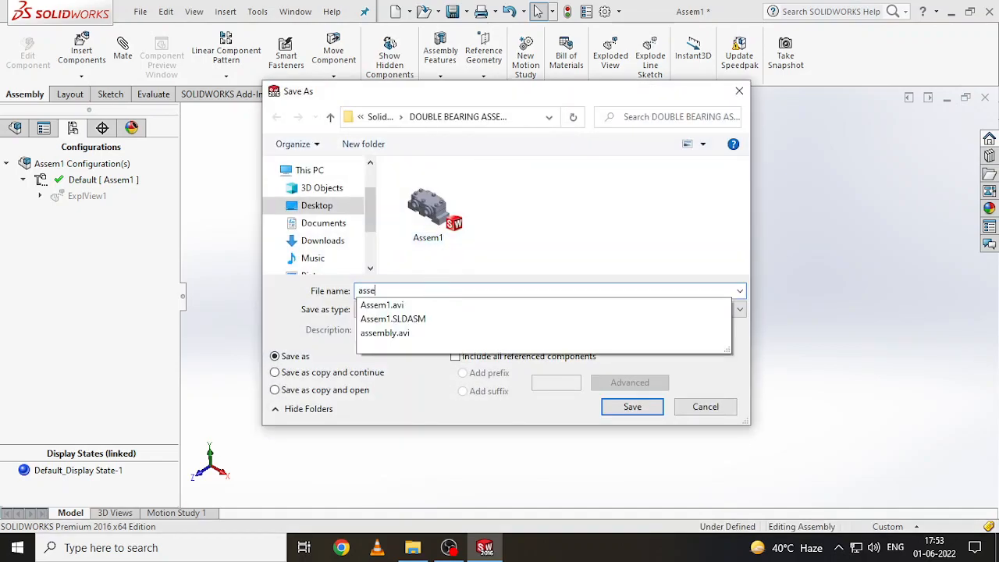
type("mbly new")
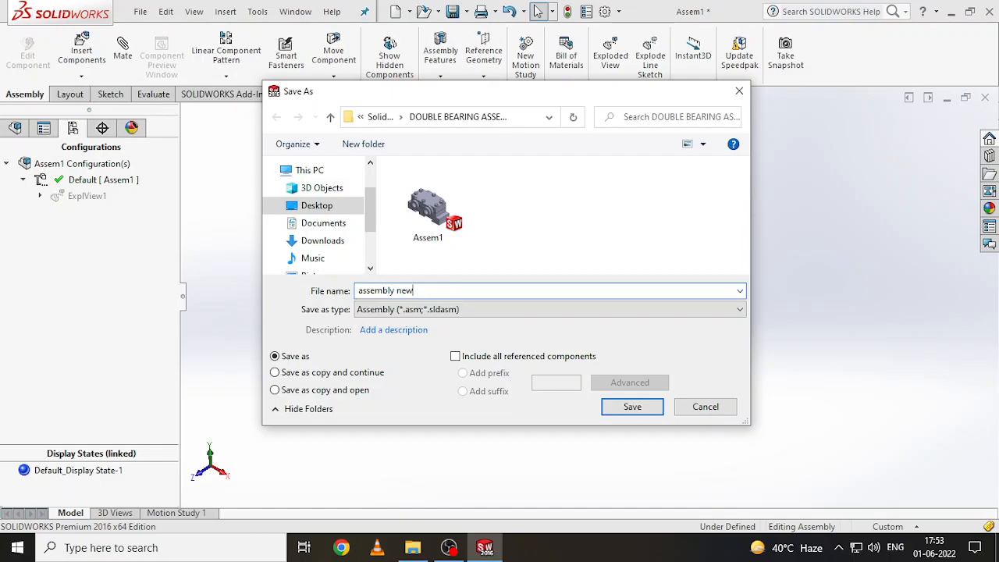
key("Return")
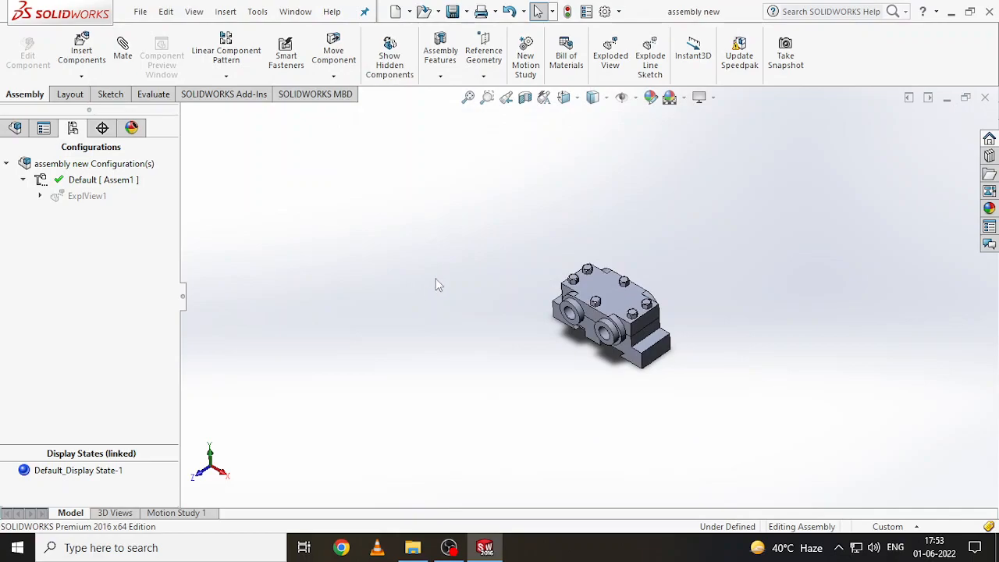
left_click(989, 13)
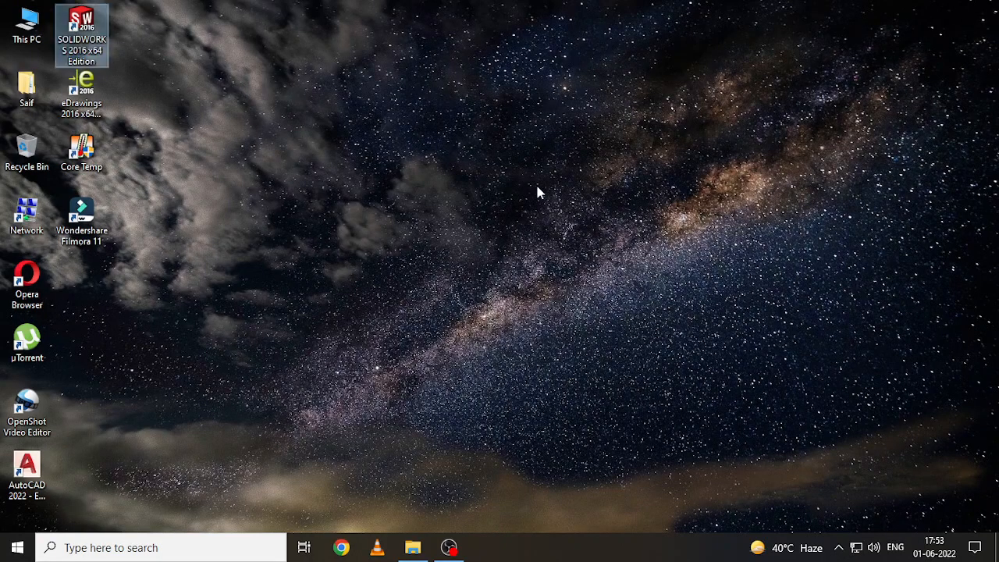
left_click(449, 549)
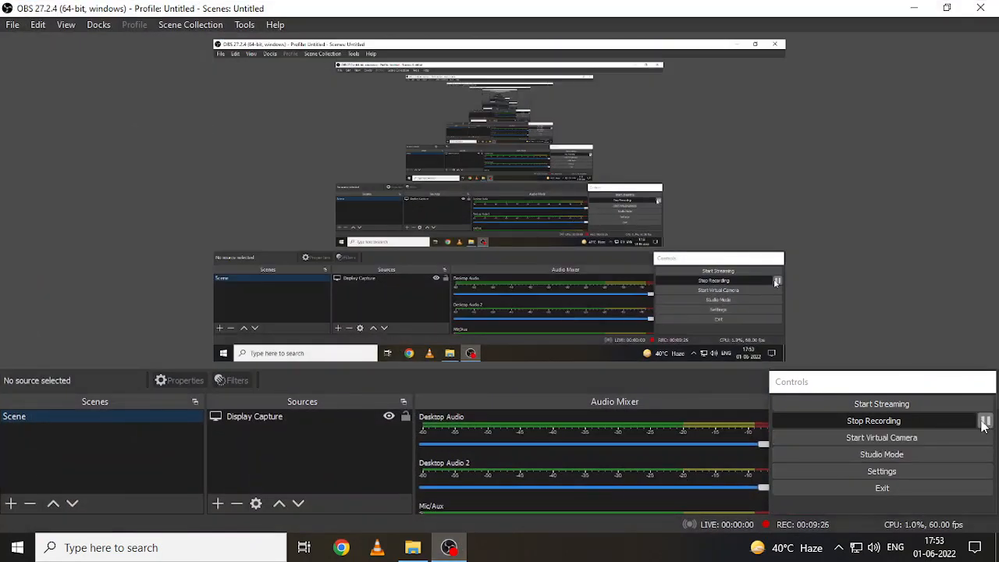
left_click(996, 546)
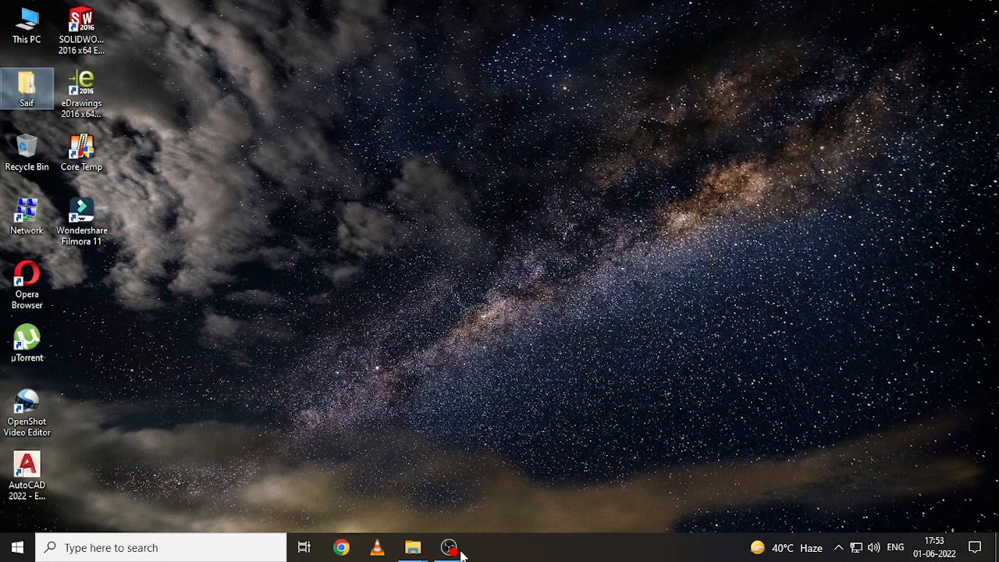
Play the exported video assembly.avi from the DOUBLE BEARING ASSEMBLY folder in VLC, viewing it full screen before returning to the window
left_click(408, 549)
left_click(450, 516)
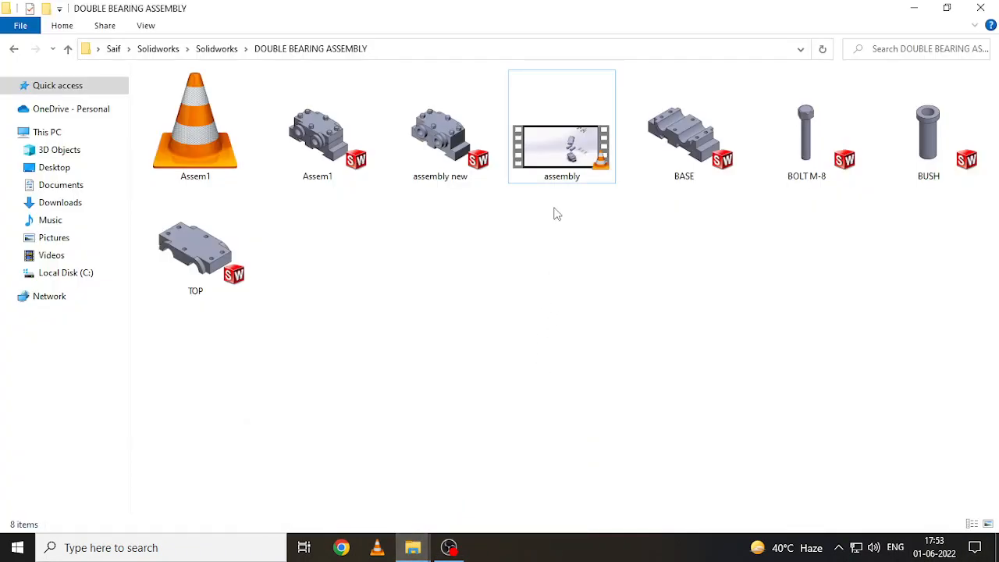
left_click(563, 181)
double_click(565, 185)
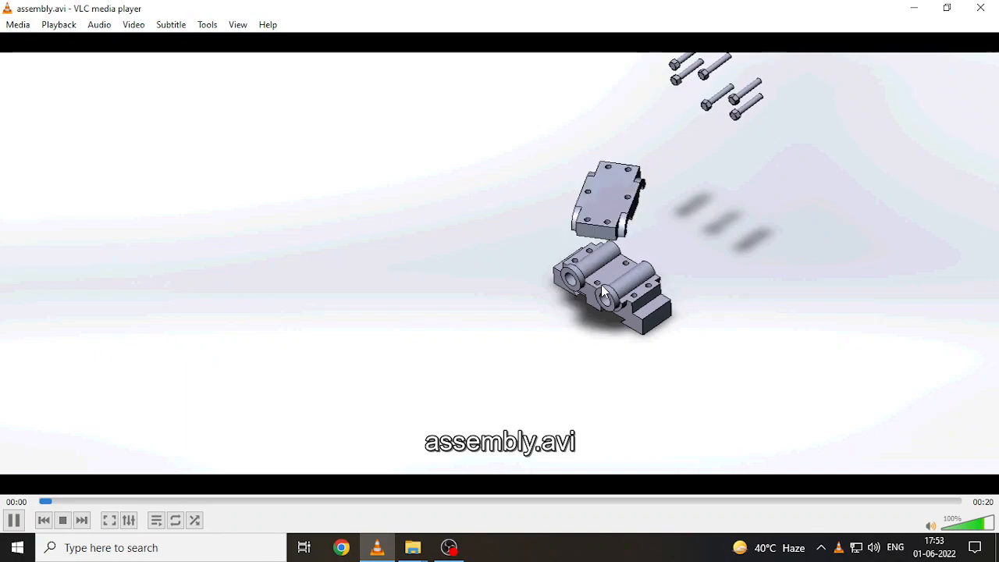
double_click(601, 284)
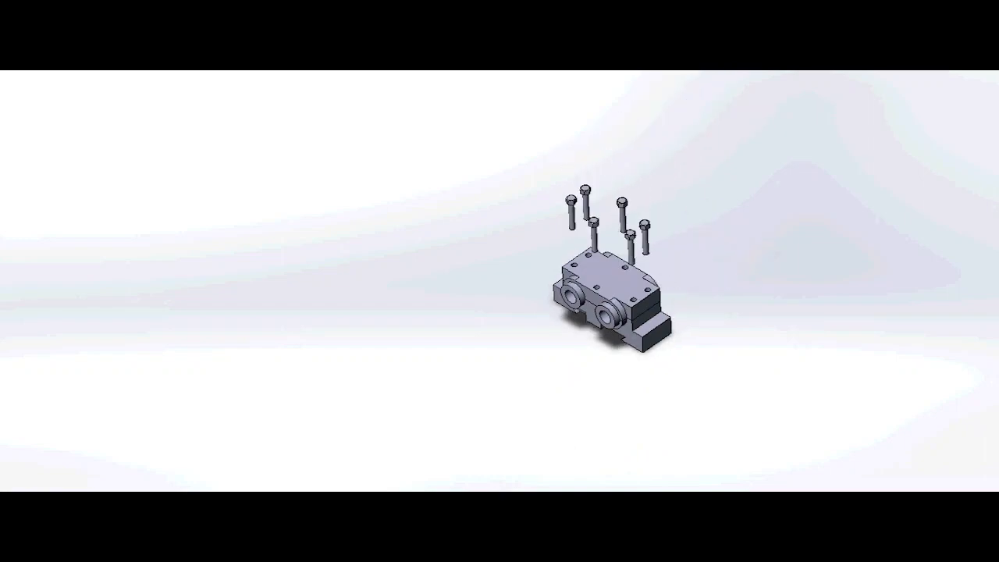
double_click(845, 264)
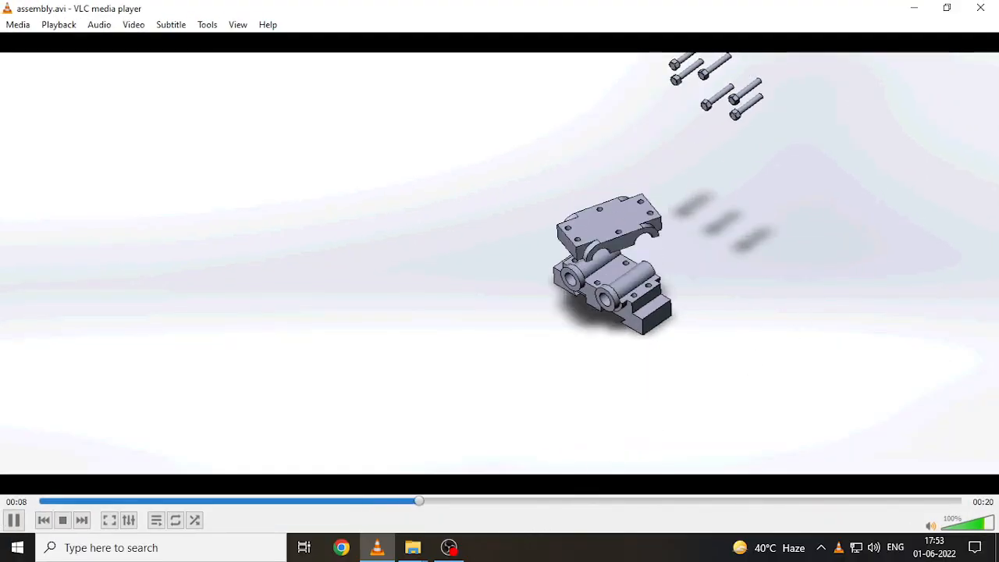